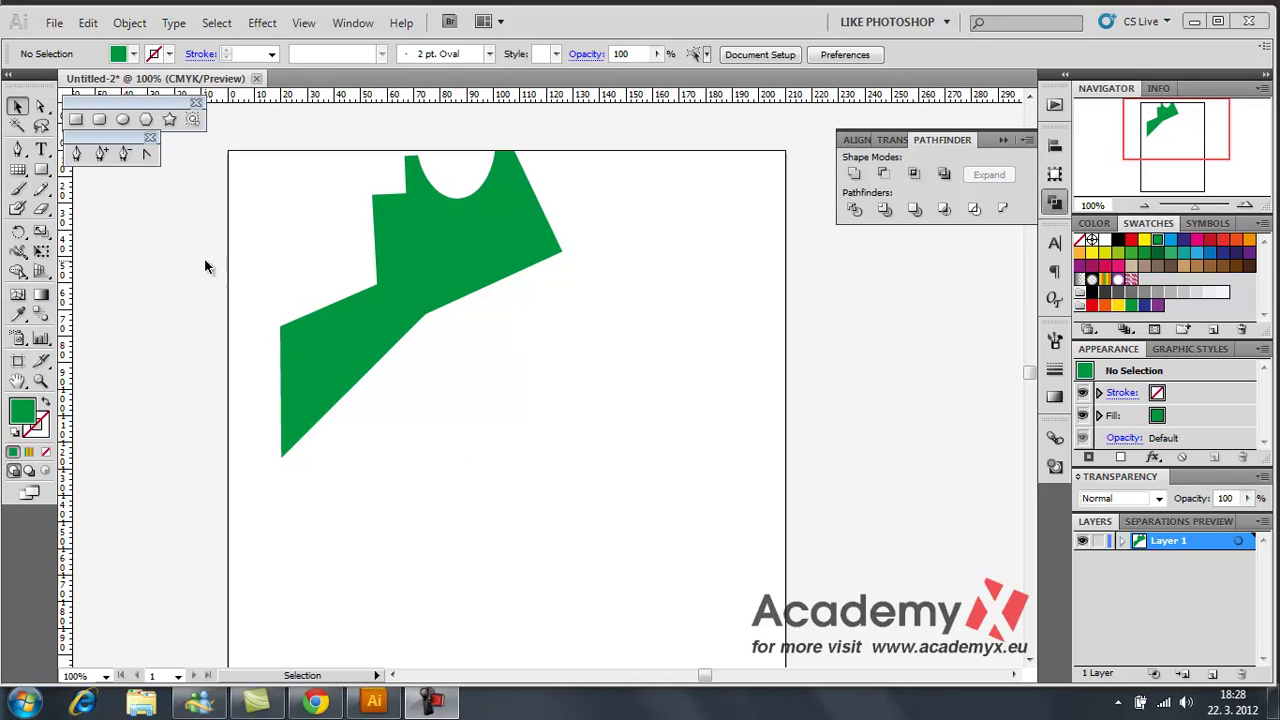
# Tear off the pen tools and draw a small green three-point triangle below the shape's lower-left part
pyautogui.click(18, 150)
pyautogui.moveTo(22, 163); pyautogui.dragTo(232, 180)
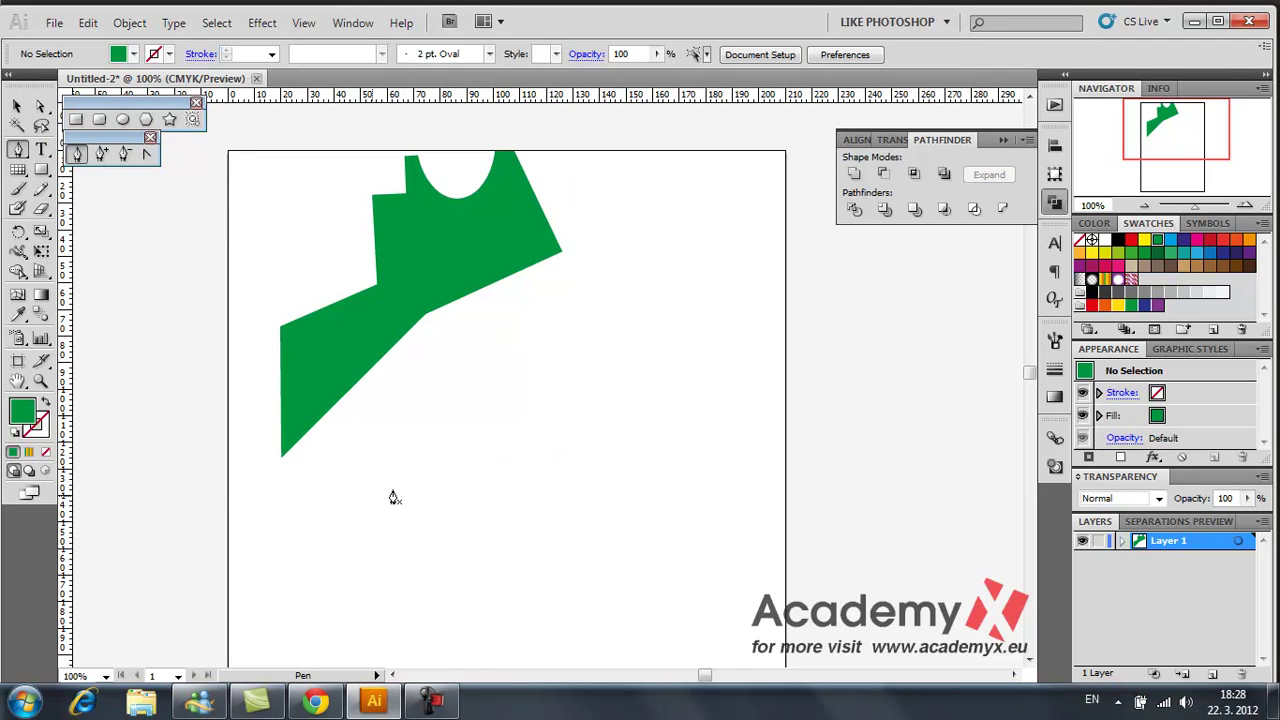
pyautogui.click(310, 486)
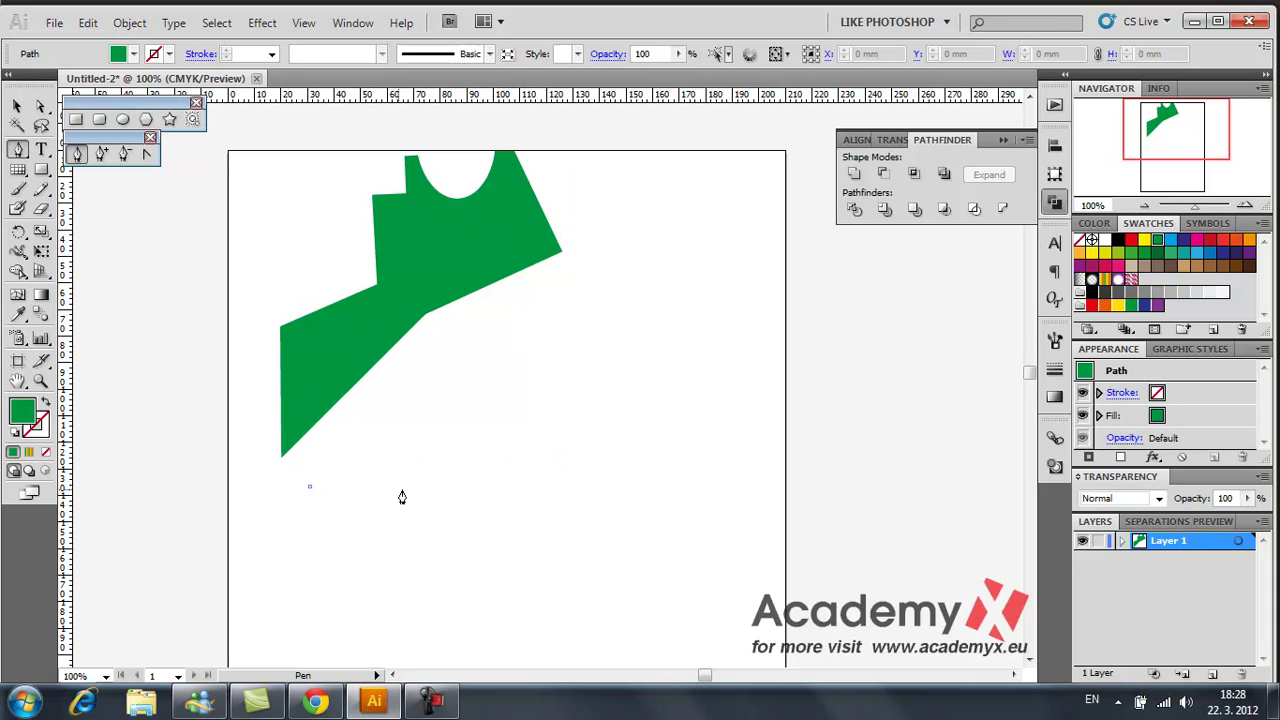
pyautogui.click(406, 486)
pyautogui.click(425, 428)
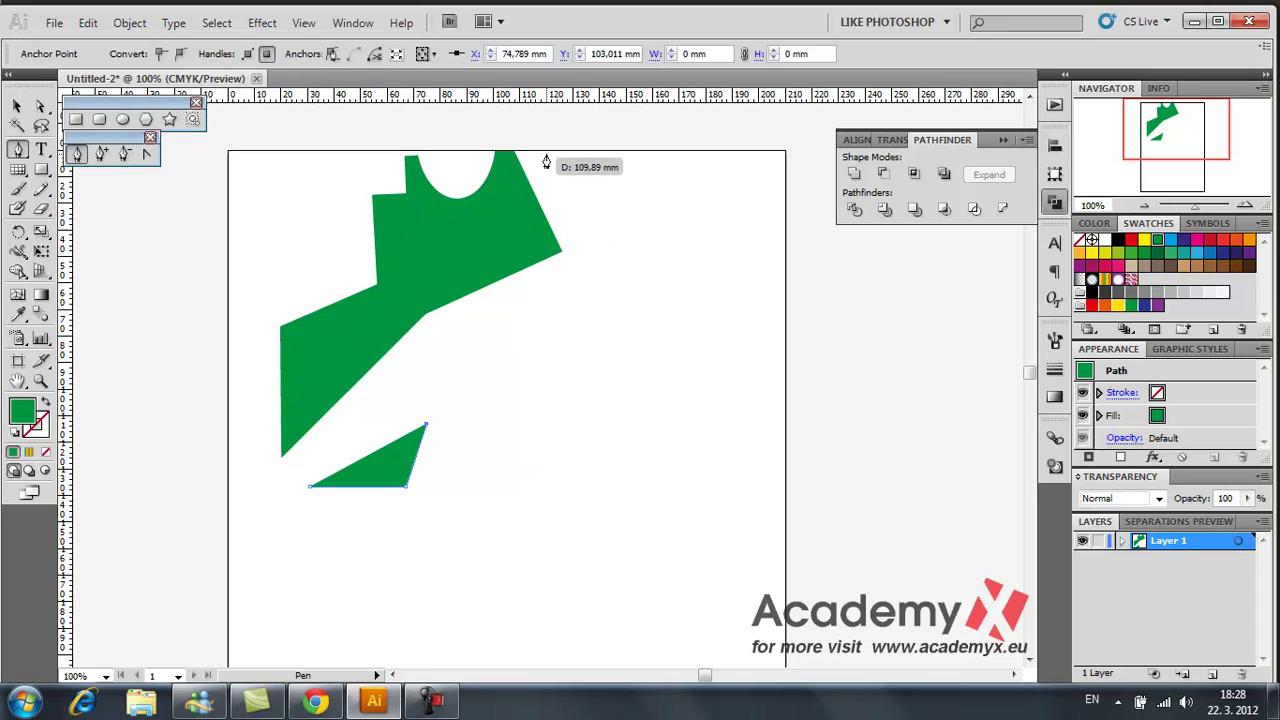
pyautogui.click(17, 106)
# Move the triangle against the shape, try merging them with Pathfinder Unite, then undo it
pyautogui.moveTo(380, 478); pyautogui.dragTo(344, 406)
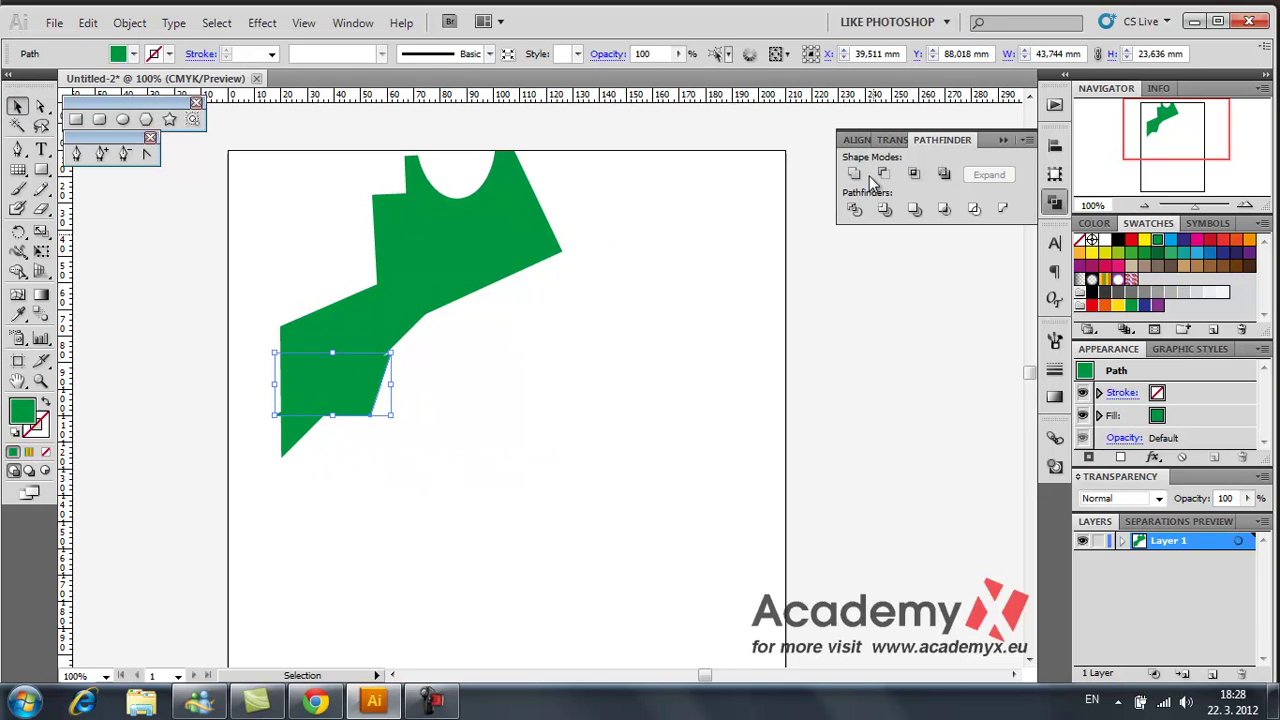
pyautogui.click(395, 425)
pyautogui.moveTo(252, 164); pyautogui.dragTo(658, 570)
pyautogui.click(860, 174)
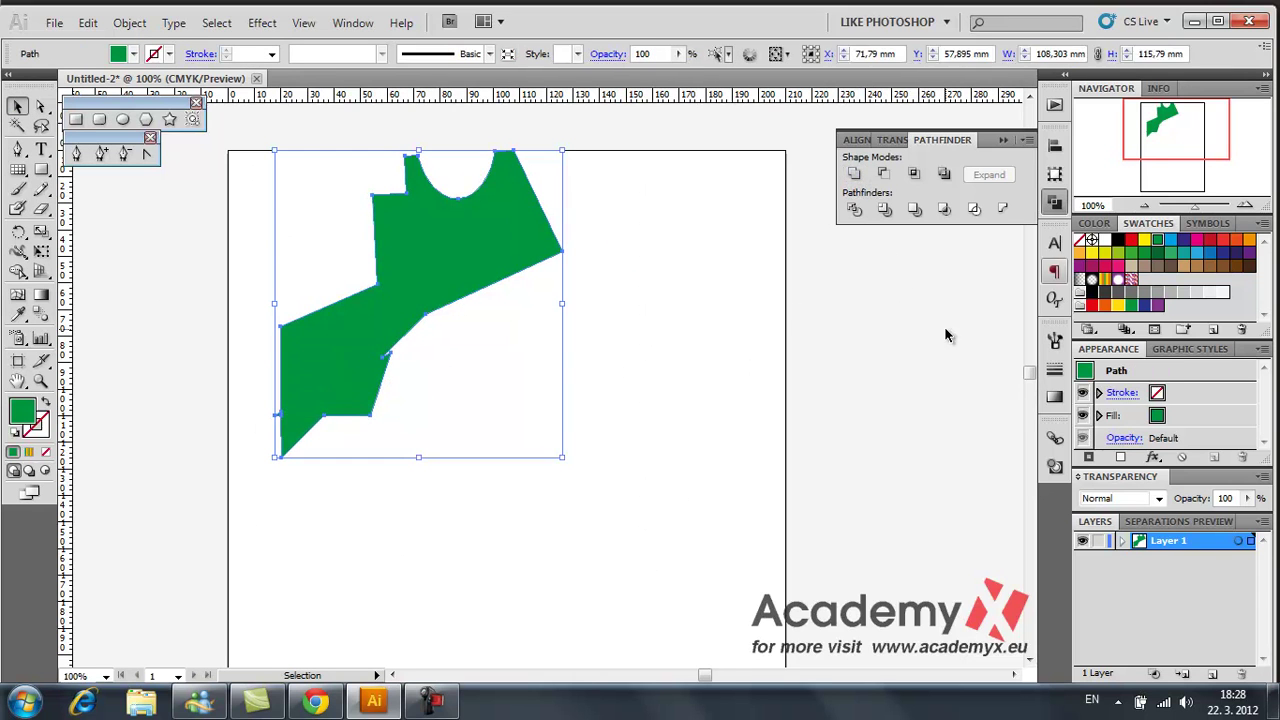
pyautogui.click(640, 390)
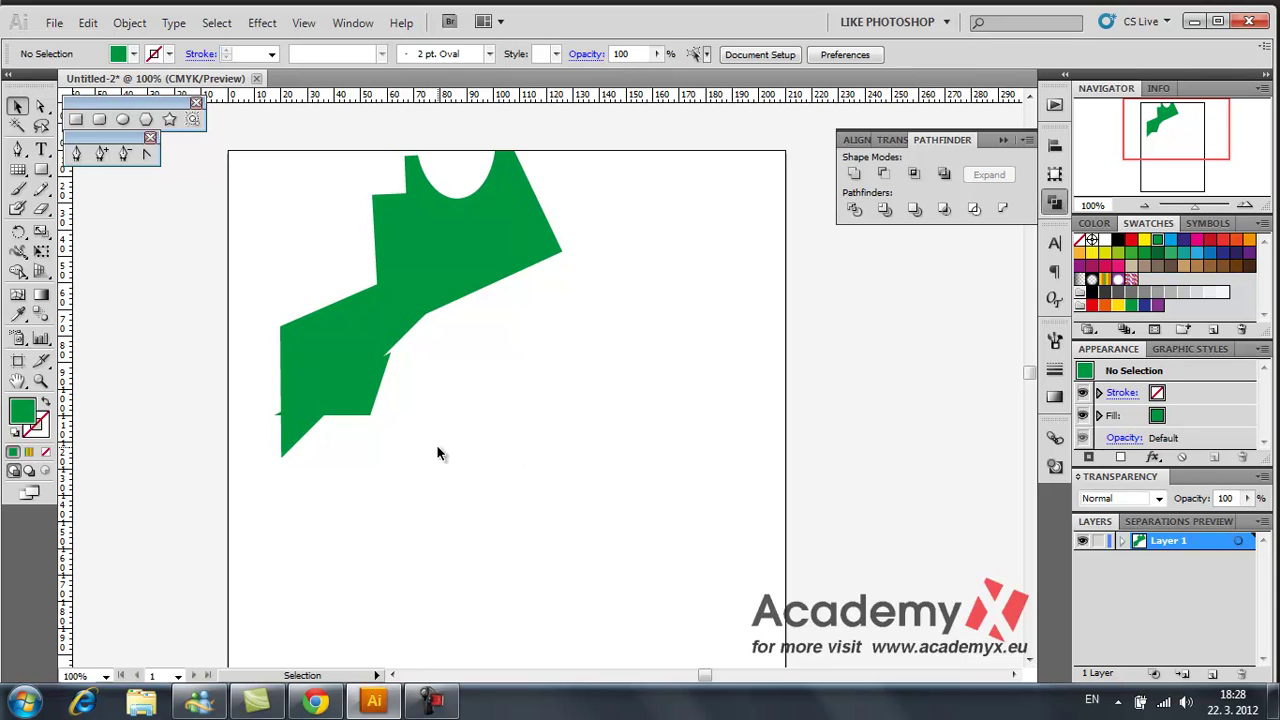
pyautogui.hotkey('ctrl', 'z')
pyautogui.hotkey('ctrl', 'z')
pyautogui.hotkey('ctrl', 'z')
# Nudge the separate triangle into the bottom-left corner and deselect it
pyautogui.moveTo(377, 480); pyautogui.dragTo(381, 449)
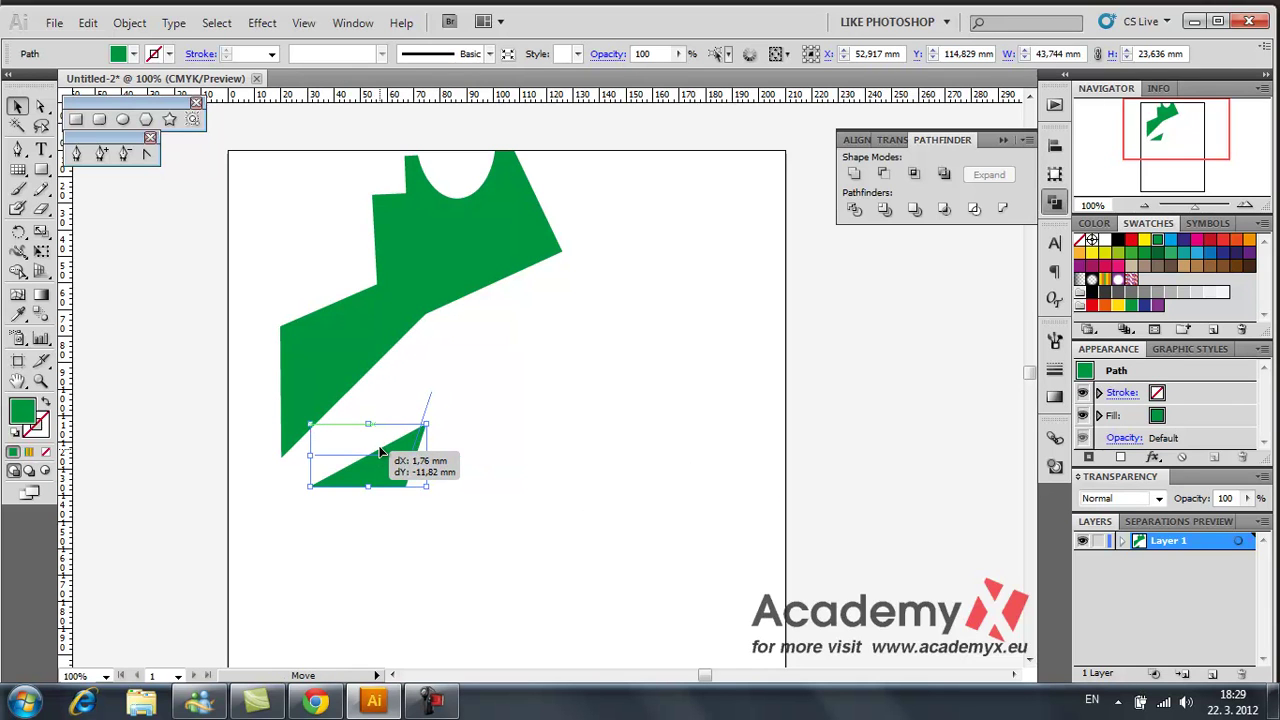
pyautogui.moveTo(393, 438); pyautogui.dragTo(366, 444)
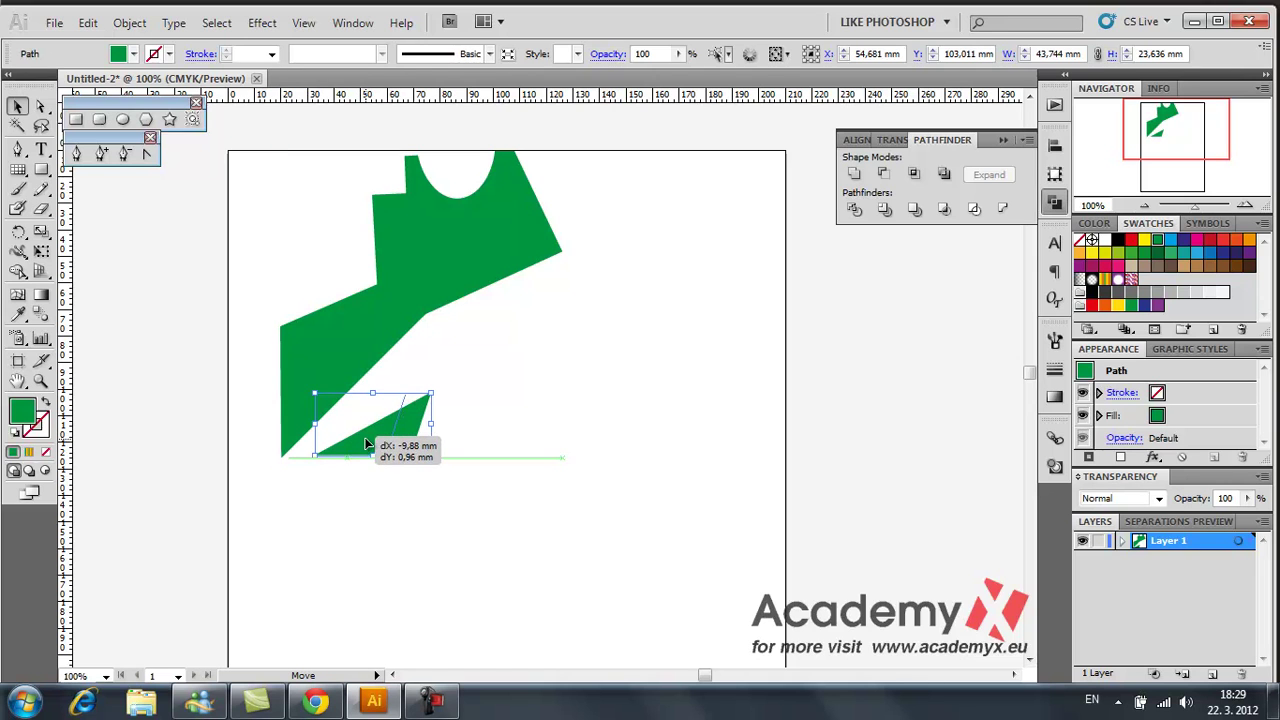
pyautogui.click(500, 418)
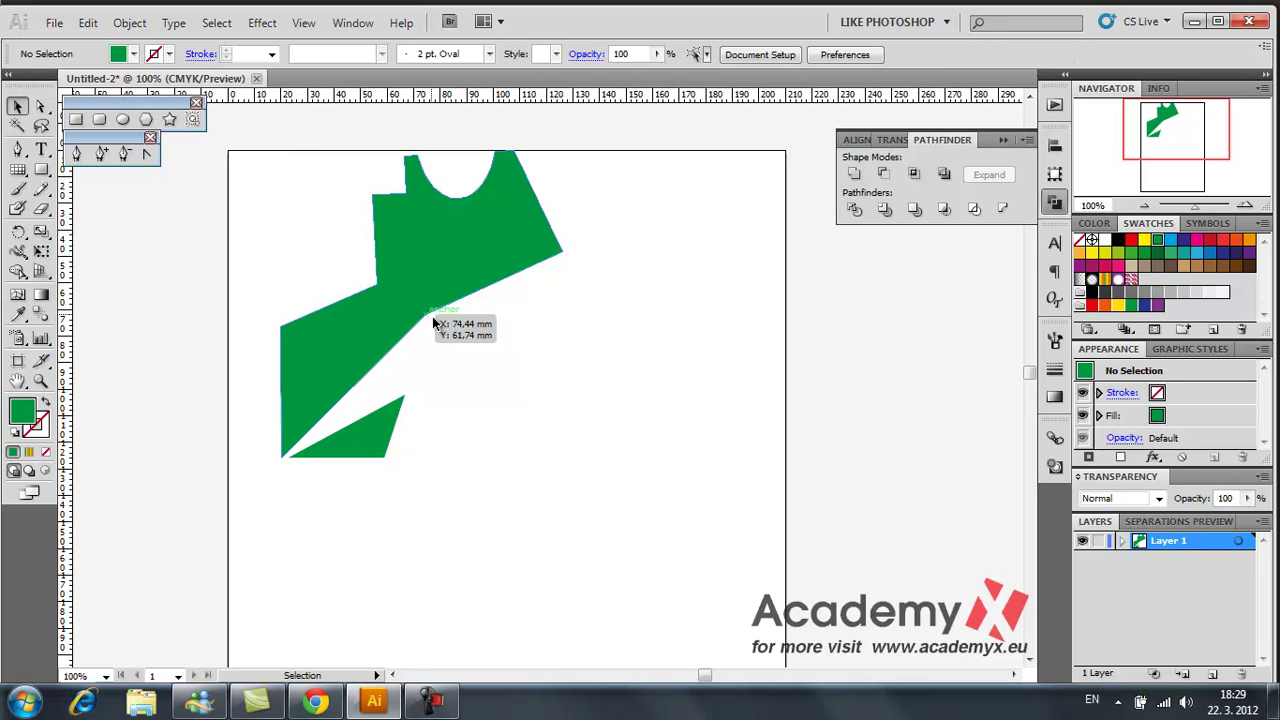
# Zoom in on the green shape and add an anchor point on its inner diagonal edge
pyautogui.click(41, 380)
pyautogui.moveTo(244, 157); pyautogui.dragTo(631, 503)
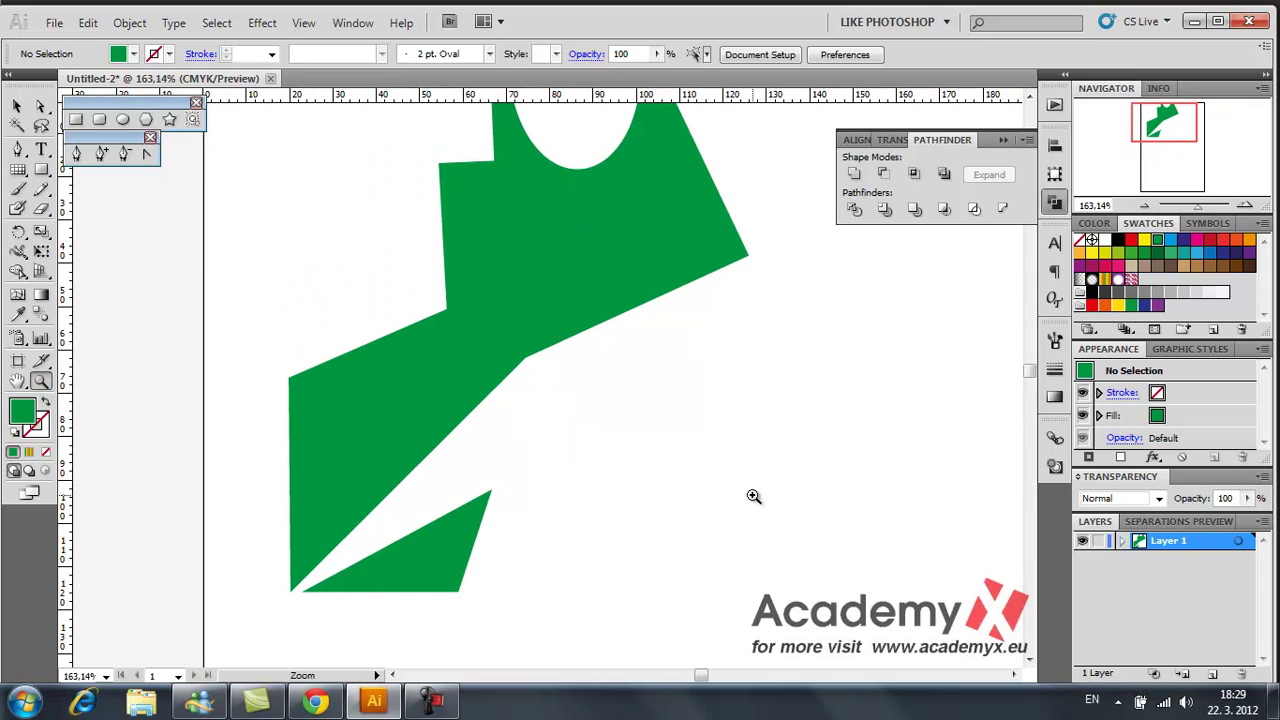
pyautogui.moveTo(262, 110); pyautogui.dragTo(701, 551)
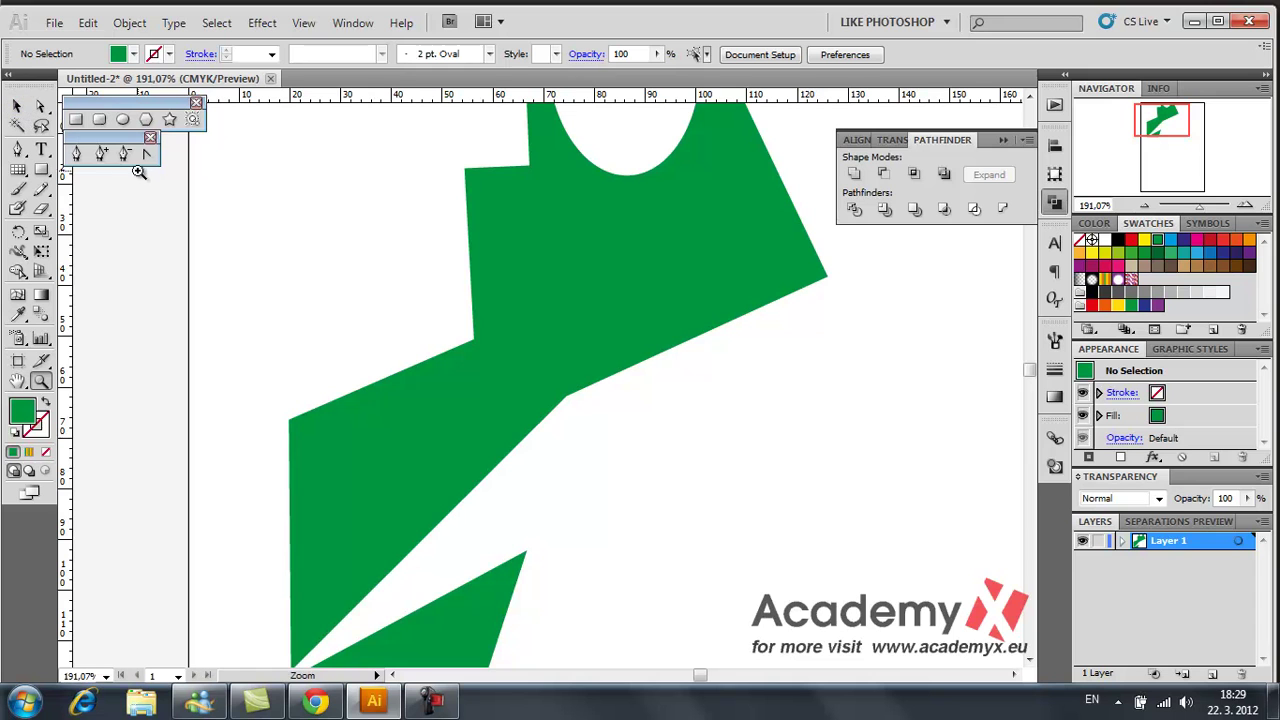
pyautogui.click(102, 154)
pyautogui.click(19, 108)
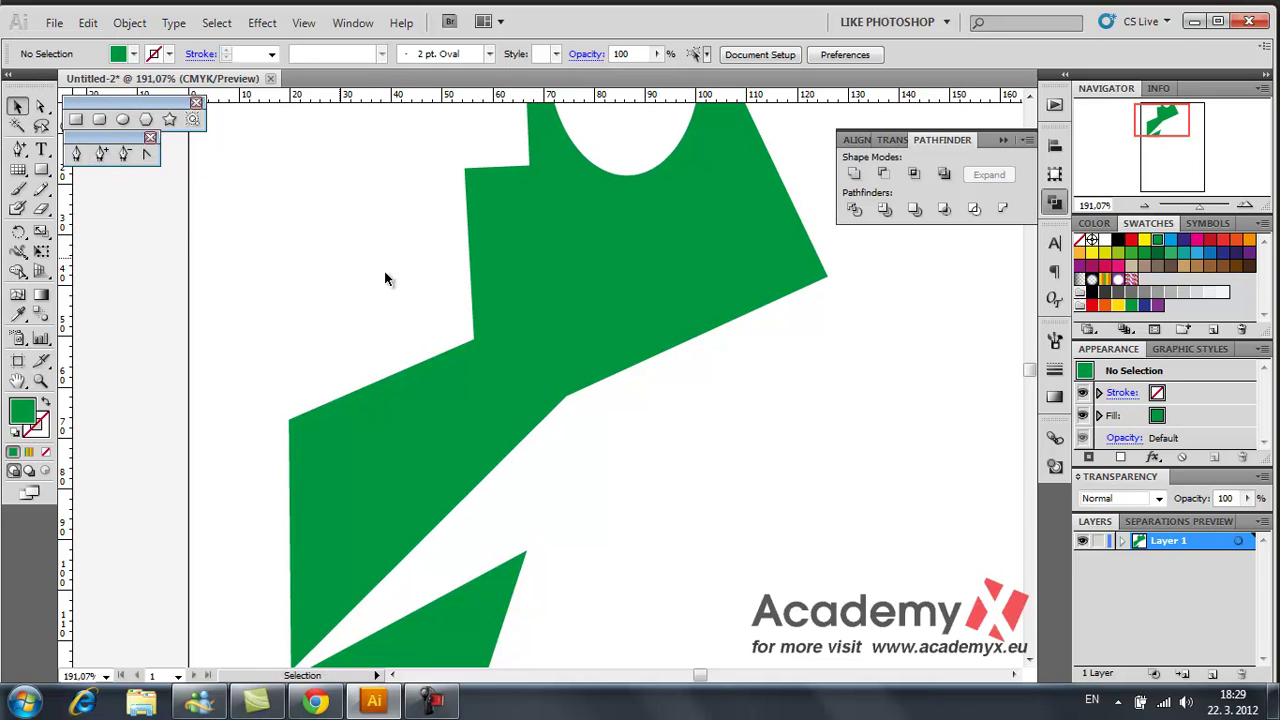
pyautogui.moveTo(360, 216); pyautogui.dragTo(759, 478)
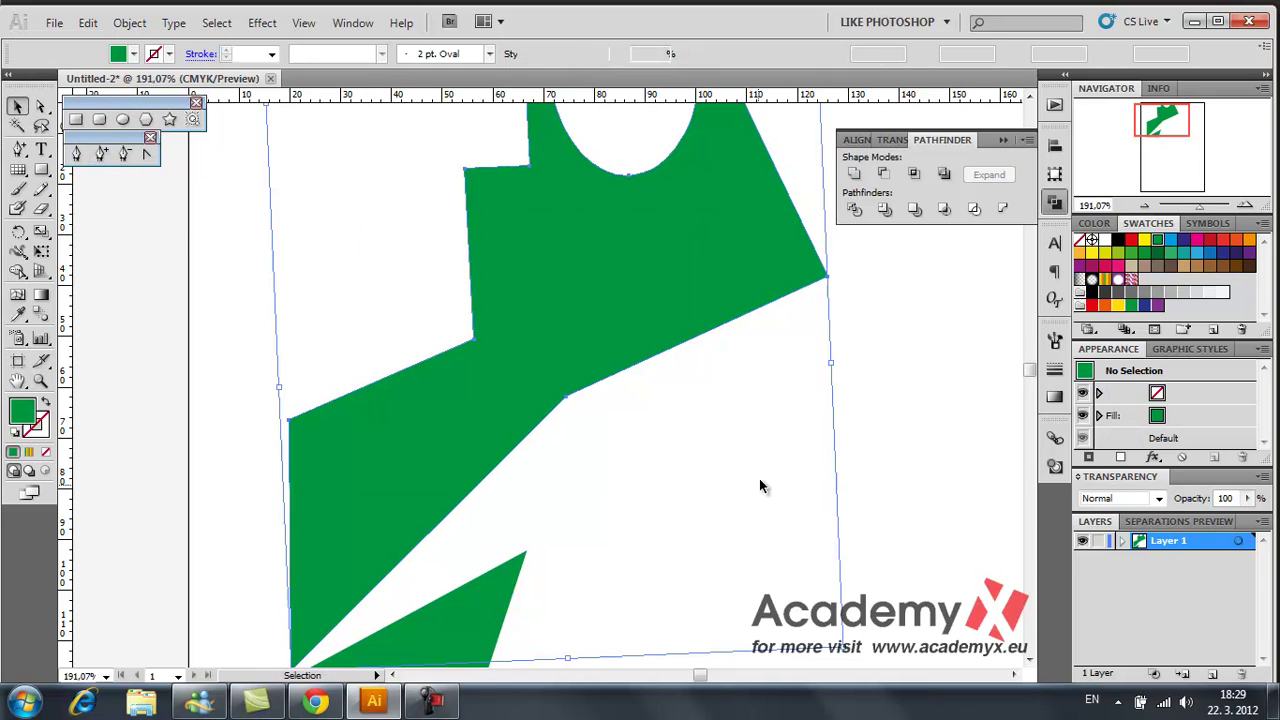
pyautogui.click(102, 154)
pyautogui.click(475, 488)
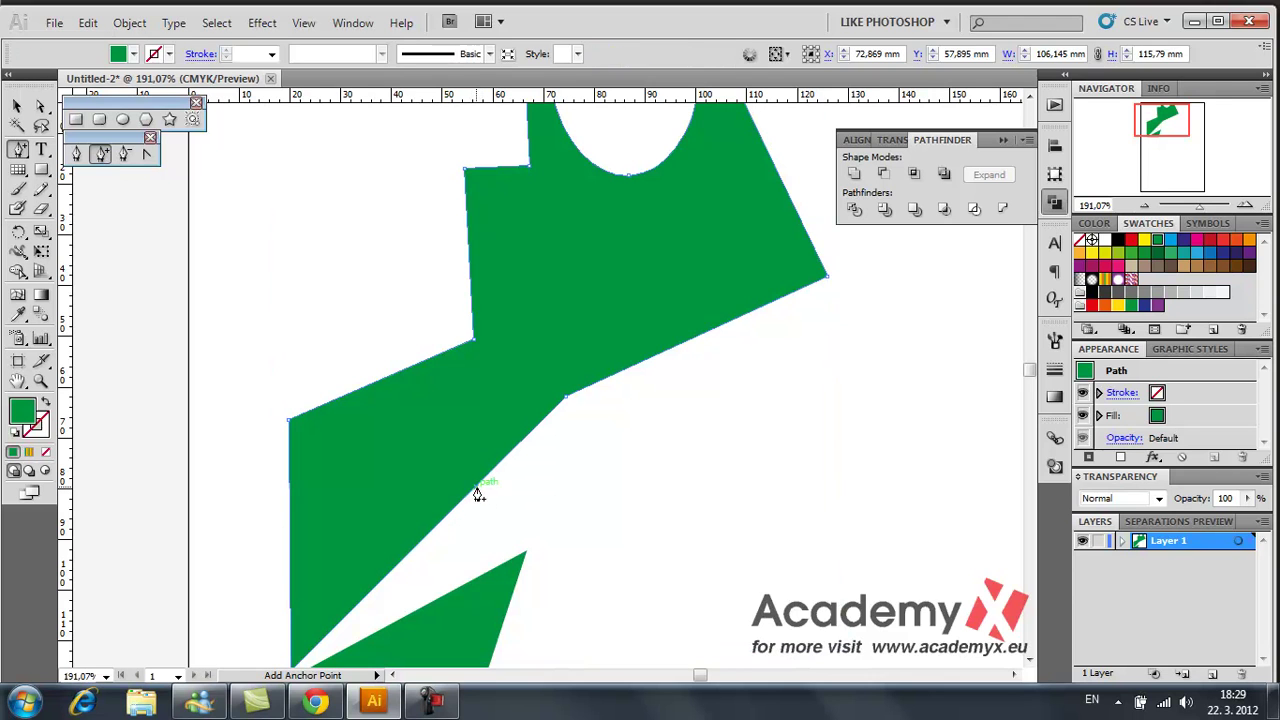
# Marquee-select a section of the shape's outline with Direct Selection
pyautogui.click(17, 106)
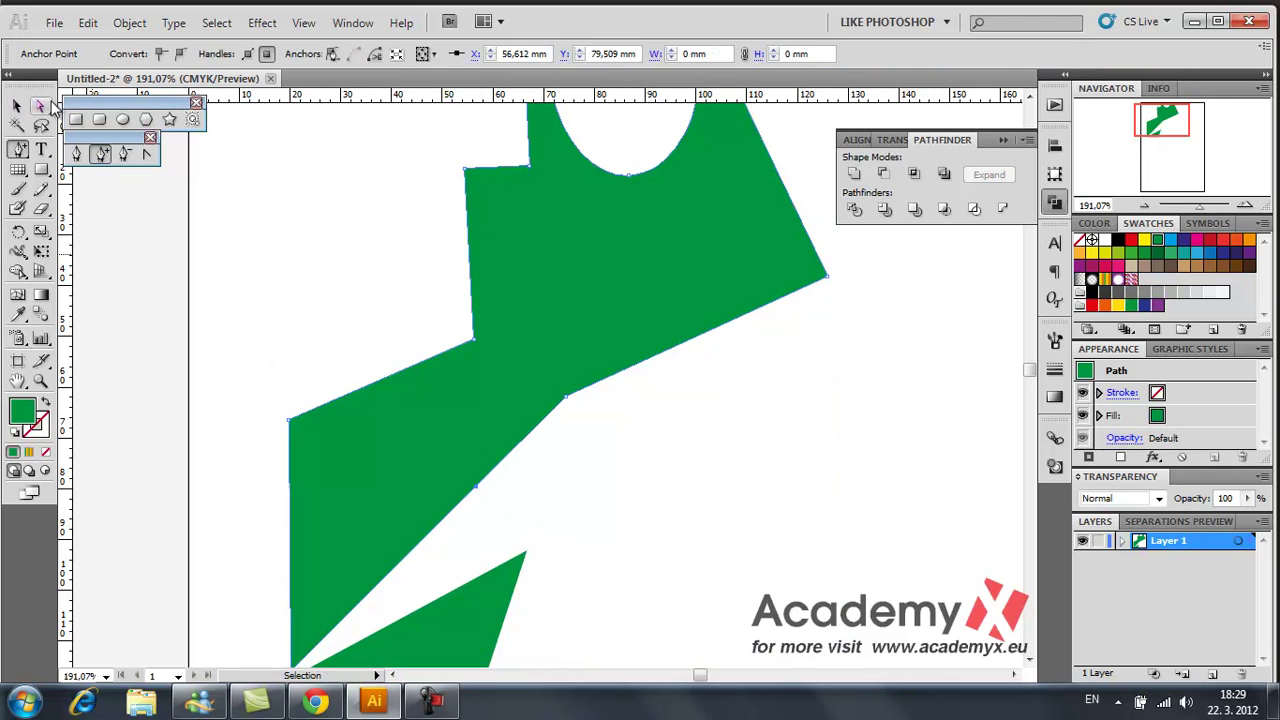
pyautogui.click(42, 107)
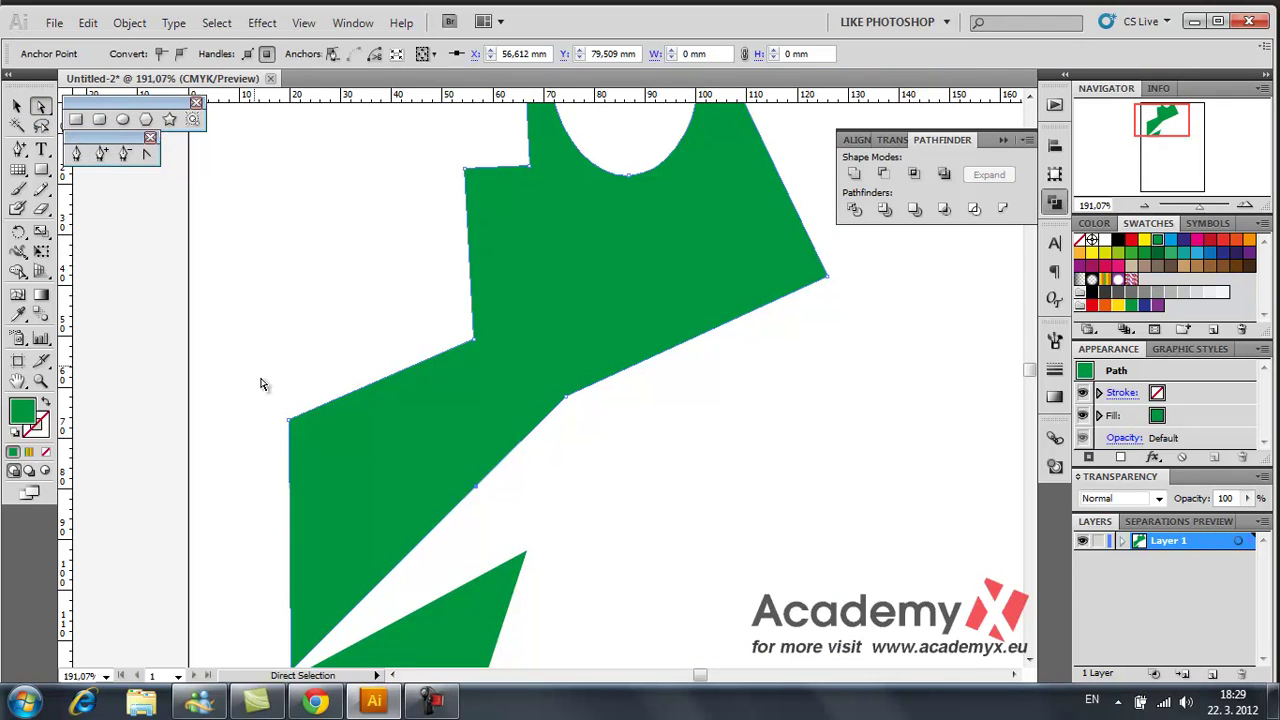
pyautogui.moveTo(458, 545); pyautogui.dragTo(399, 530)
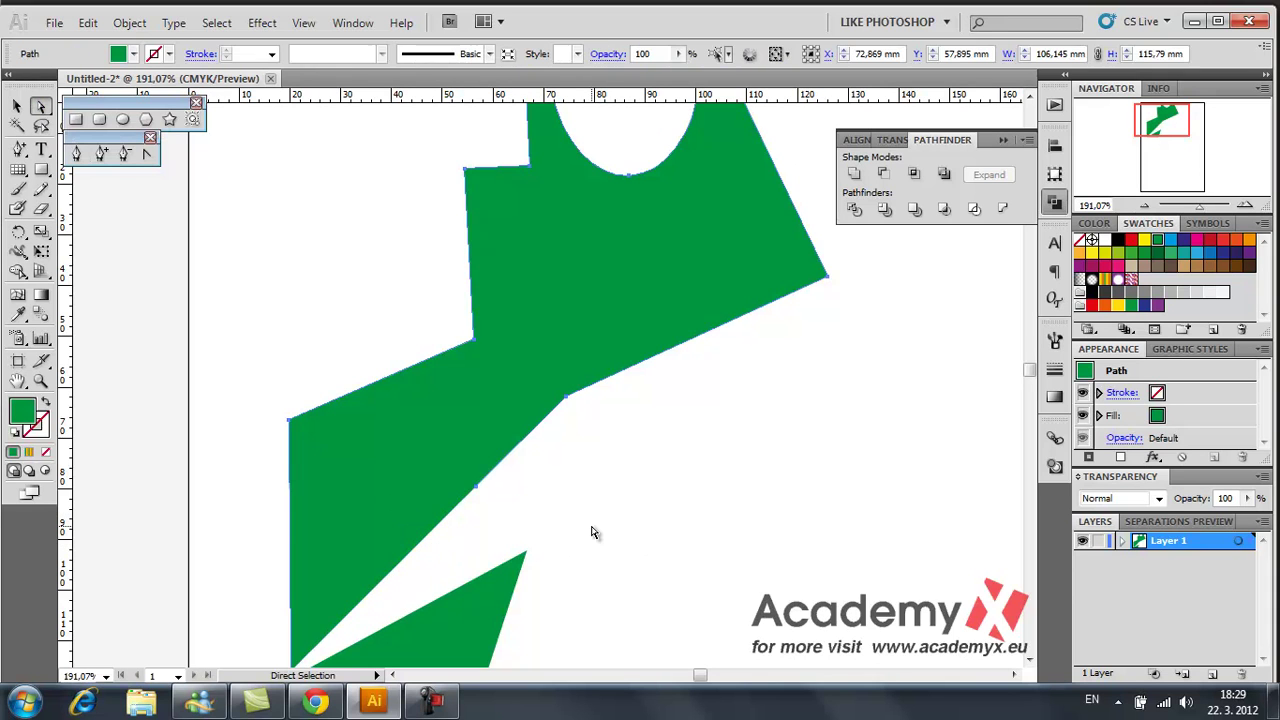
# Swap fill and stroke on both the shape and the triangle to show green outlines
pyautogui.click(44, 403)
pyautogui.scroll(-1, 560, 435)
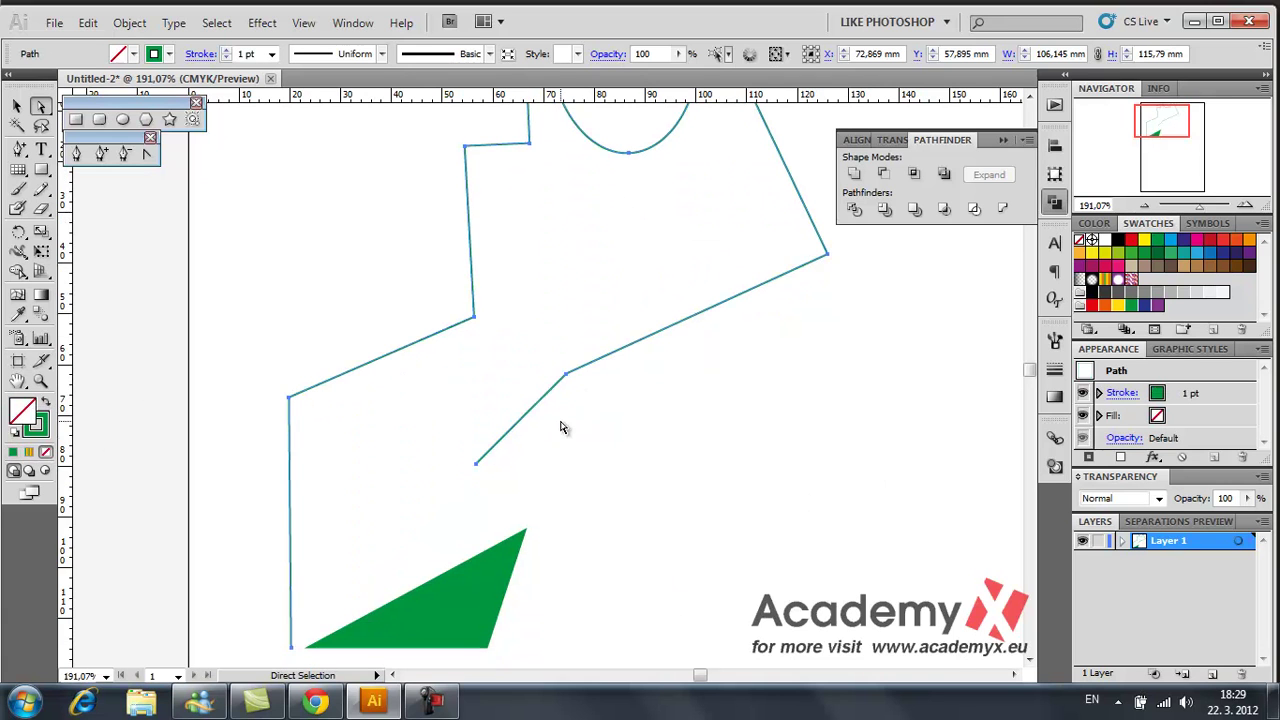
pyautogui.click(491, 571)
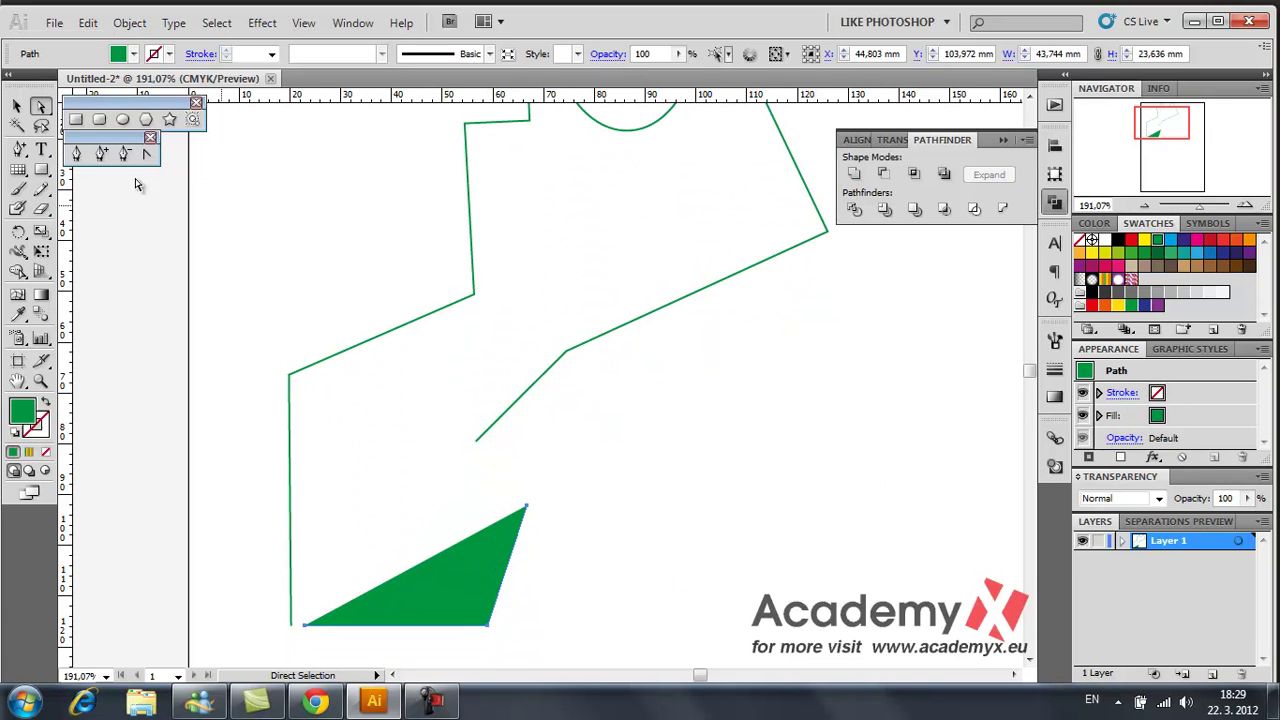
pyautogui.click(44, 403)
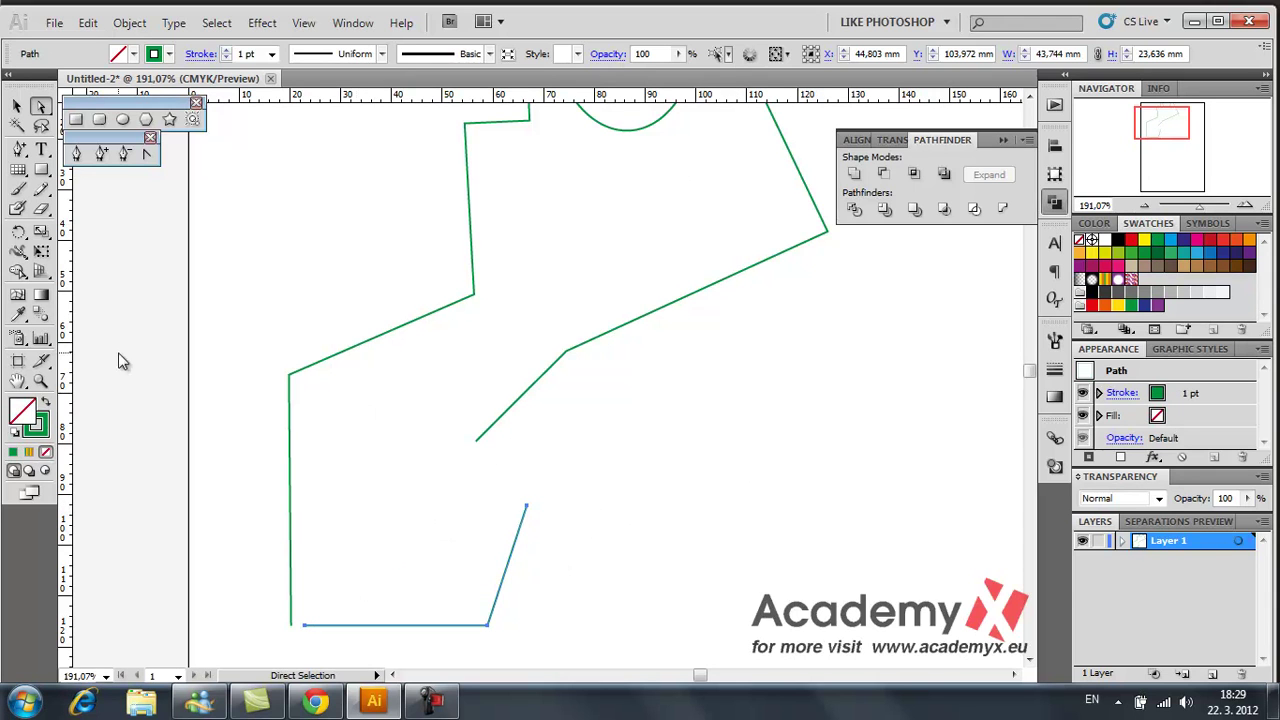
# Stretch the triangle up to meet the outline's open end
pyautogui.scroll(-1, 487, 425)
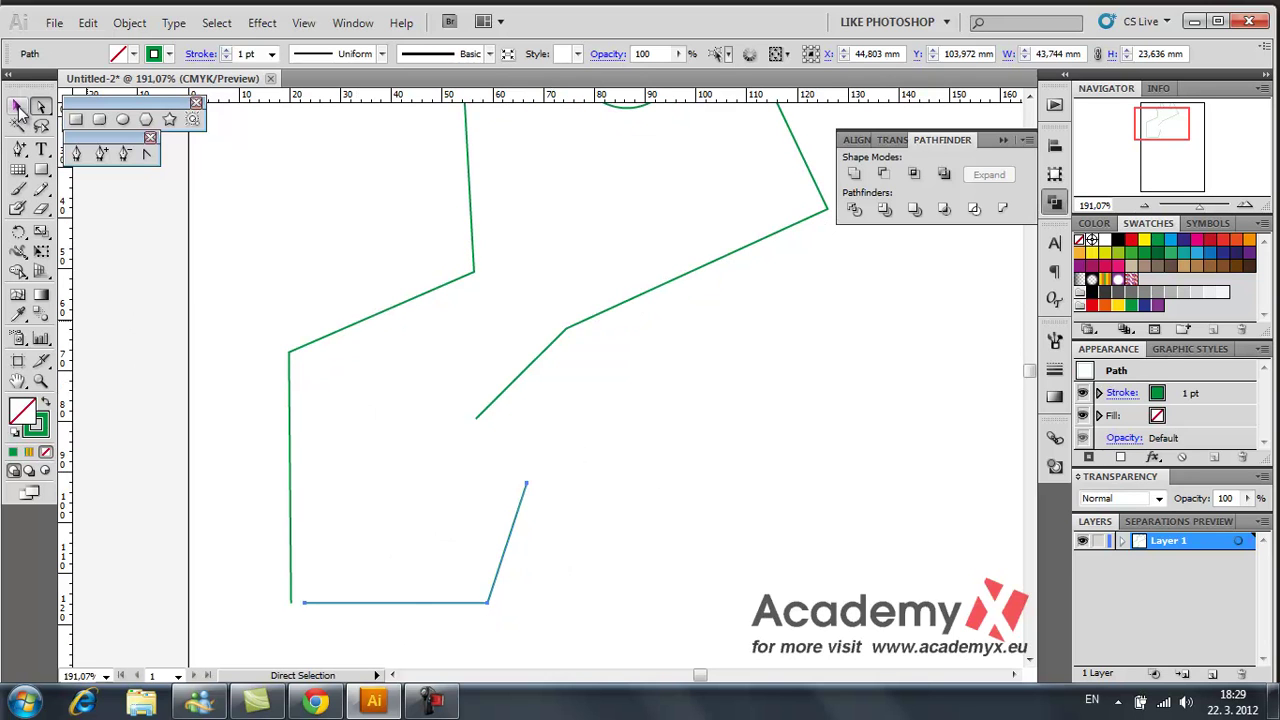
pyautogui.click(17, 107)
pyautogui.moveTo(527, 486); pyautogui.dragTo(477, 421)
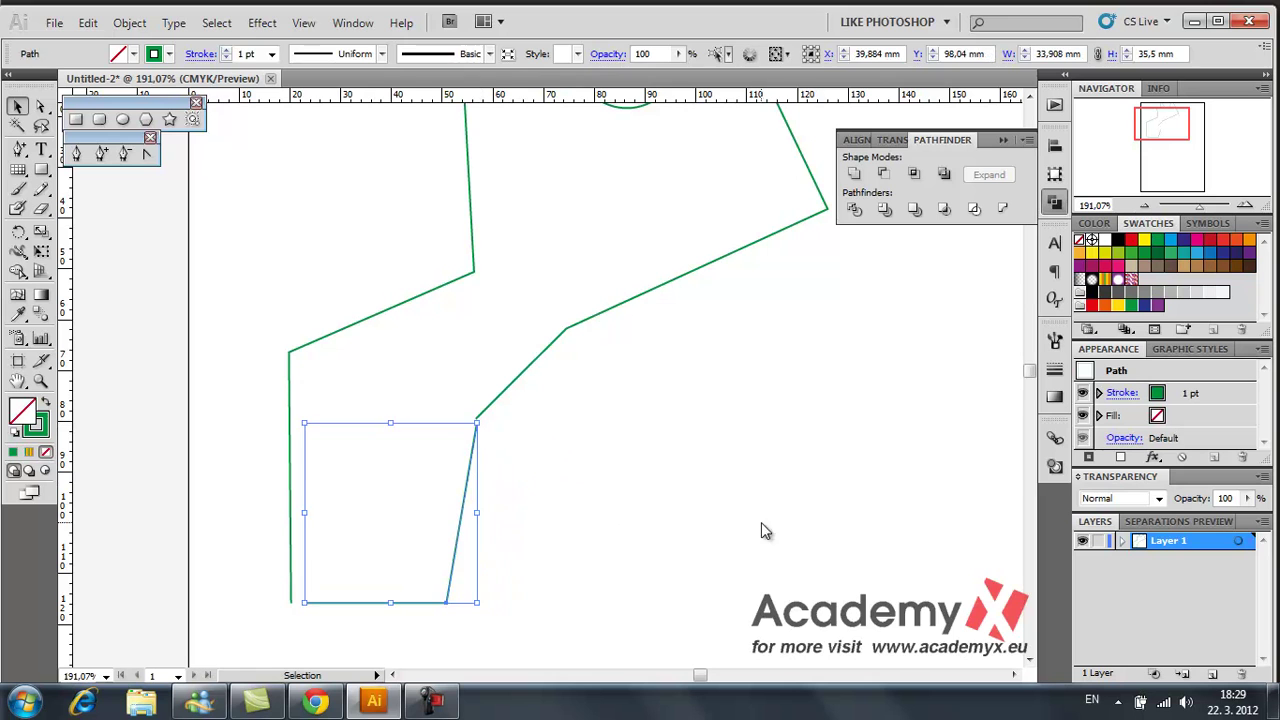
pyautogui.click(813, 531)
# Move the triangle's bottom-left anchor onto the outline's end and join them into one path
pyautogui.click(40, 106)
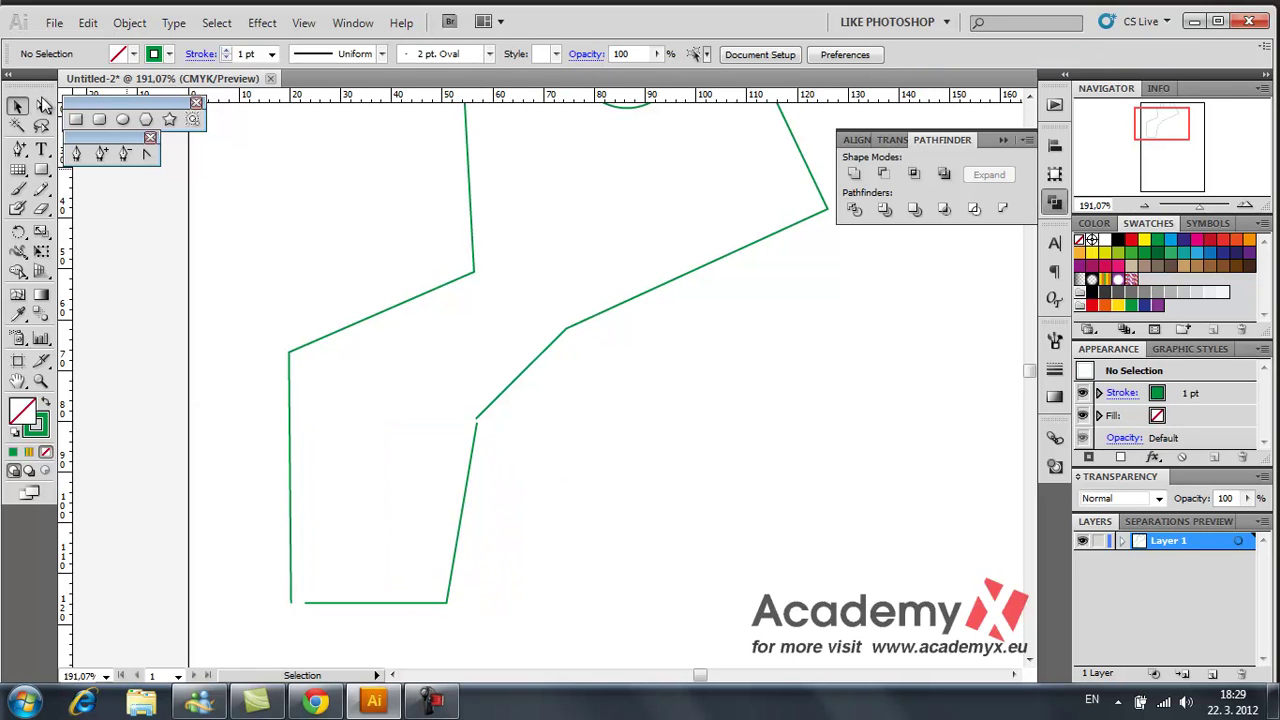
pyautogui.moveTo(305, 604)
pyautogui.mouseDown()
pyautogui.moveTo(296, 616)
pyautogui.moveTo(320, 642)
pyautogui.mouseUp()
pyautogui.hotkey('ctrl', 'a')
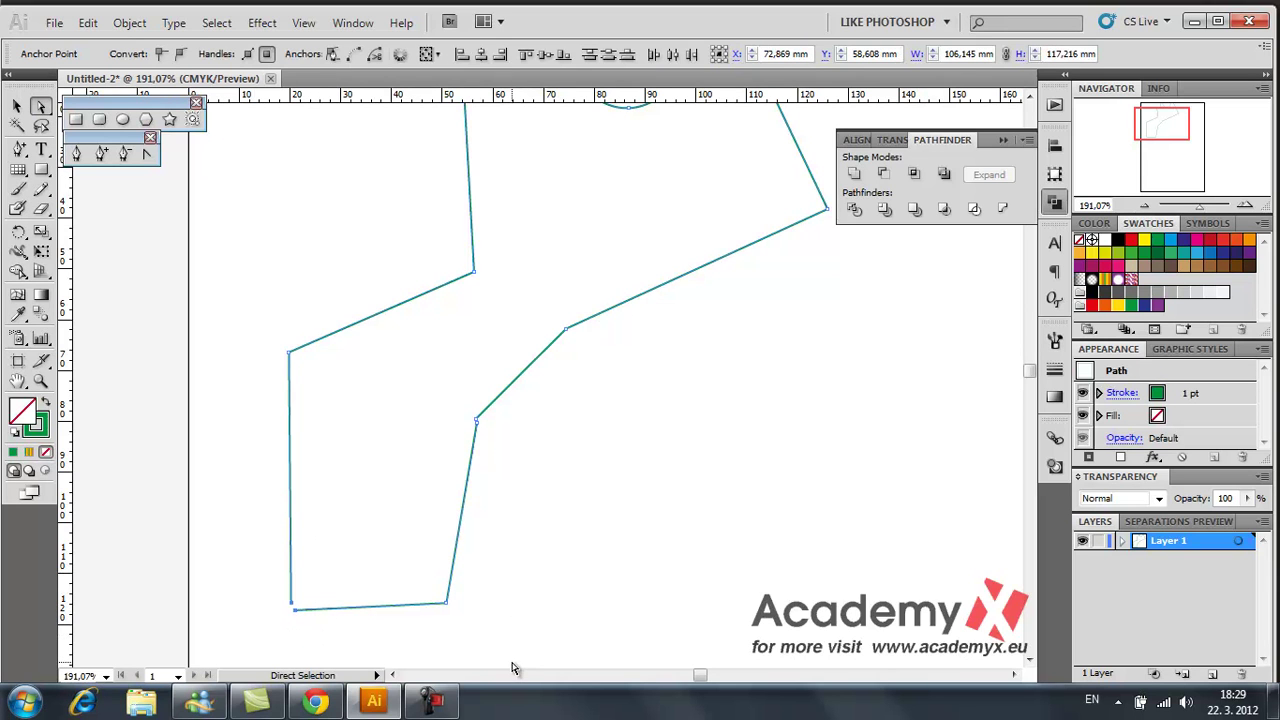
pyautogui.press('ctrl')
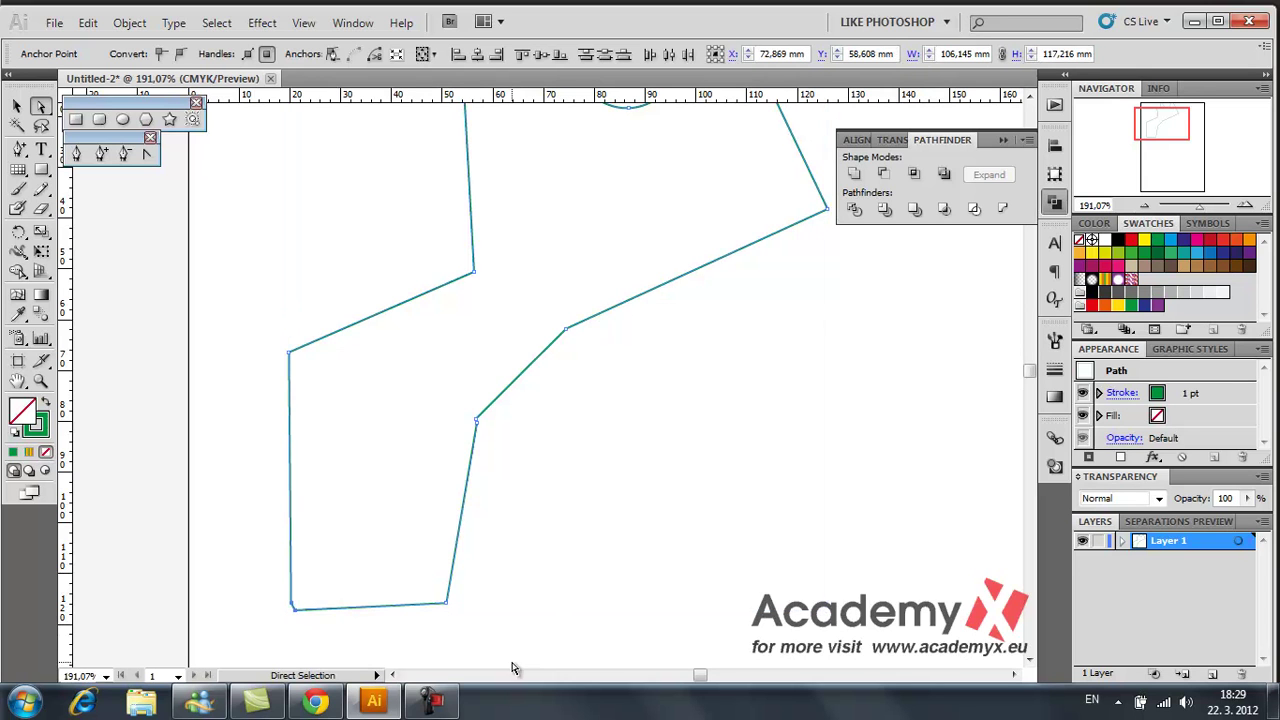
# Inspect the path's bottom-left corner up close, then select the anchor at the inner corner
pyautogui.click(40, 380)
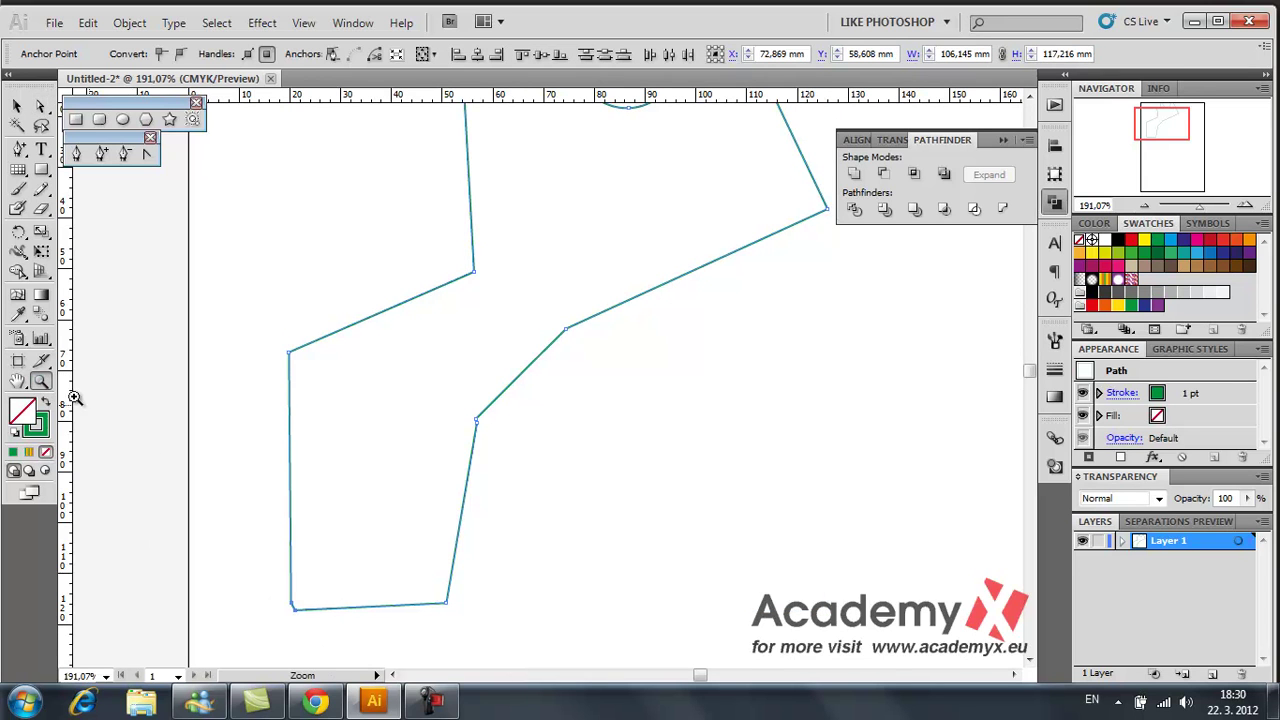
pyautogui.moveTo(246, 586); pyautogui.dragTo(306, 629)
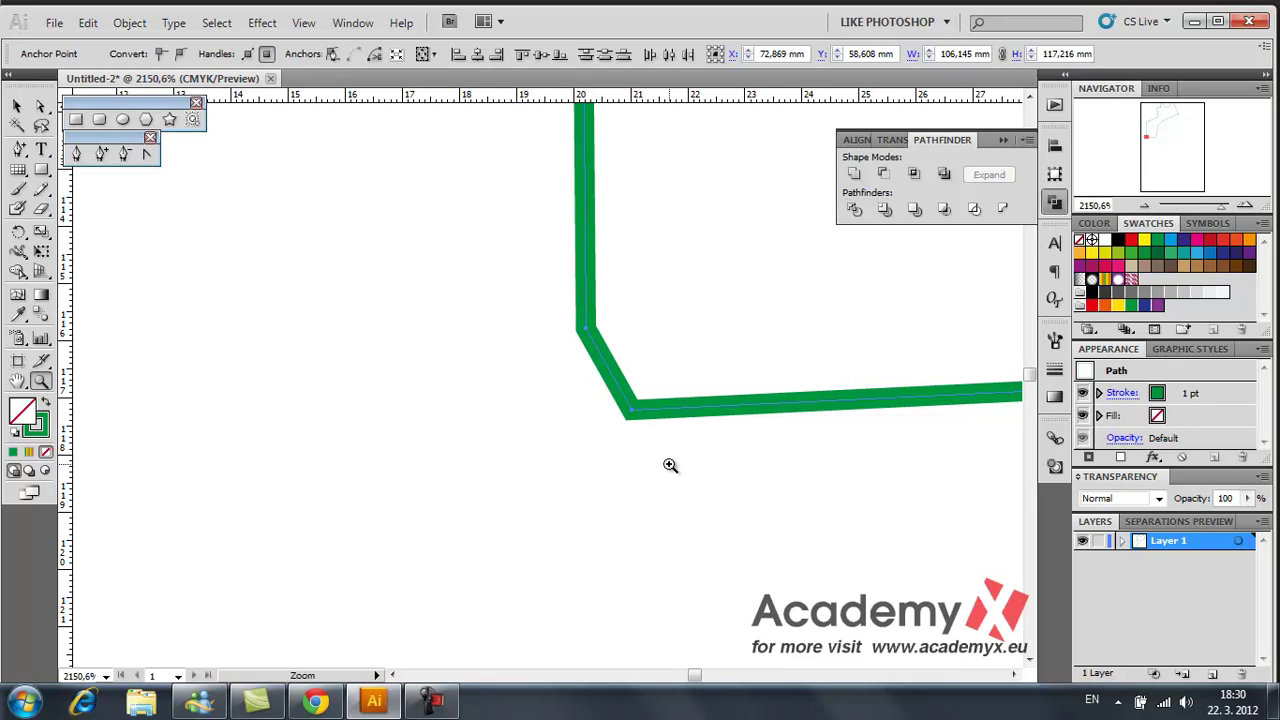
pyautogui.keyDown('alt'); pyautogui.click(677, 365); pyautogui.keyUp('alt')
pyautogui.keyDown('alt'); pyautogui.click(665, 335); pyautogui.keyUp('alt')
pyautogui.keyDown('alt'); pyautogui.click(650, 310); pyautogui.keyUp('alt')
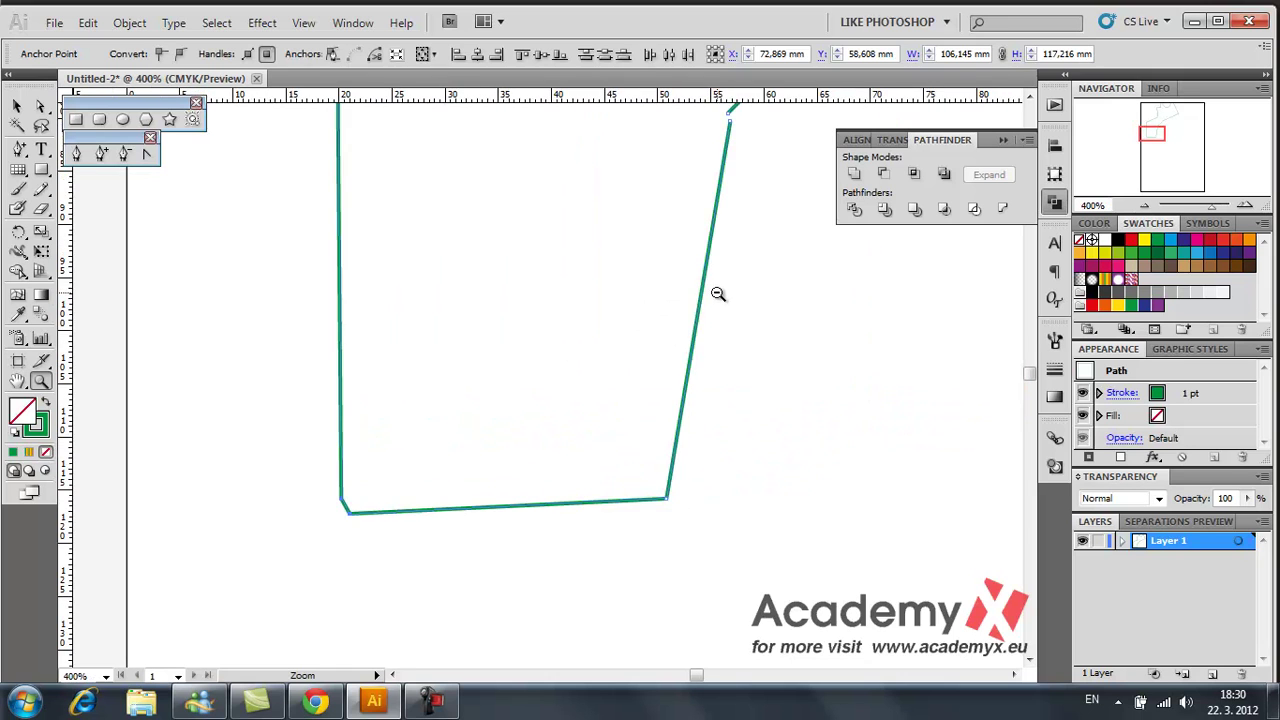
pyautogui.keyDown('alt'); pyautogui.click(737, 190); pyautogui.keyUp('alt')
pyautogui.click(40, 106)
pyautogui.moveTo(507, 306); pyautogui.dragTo(608, 377)
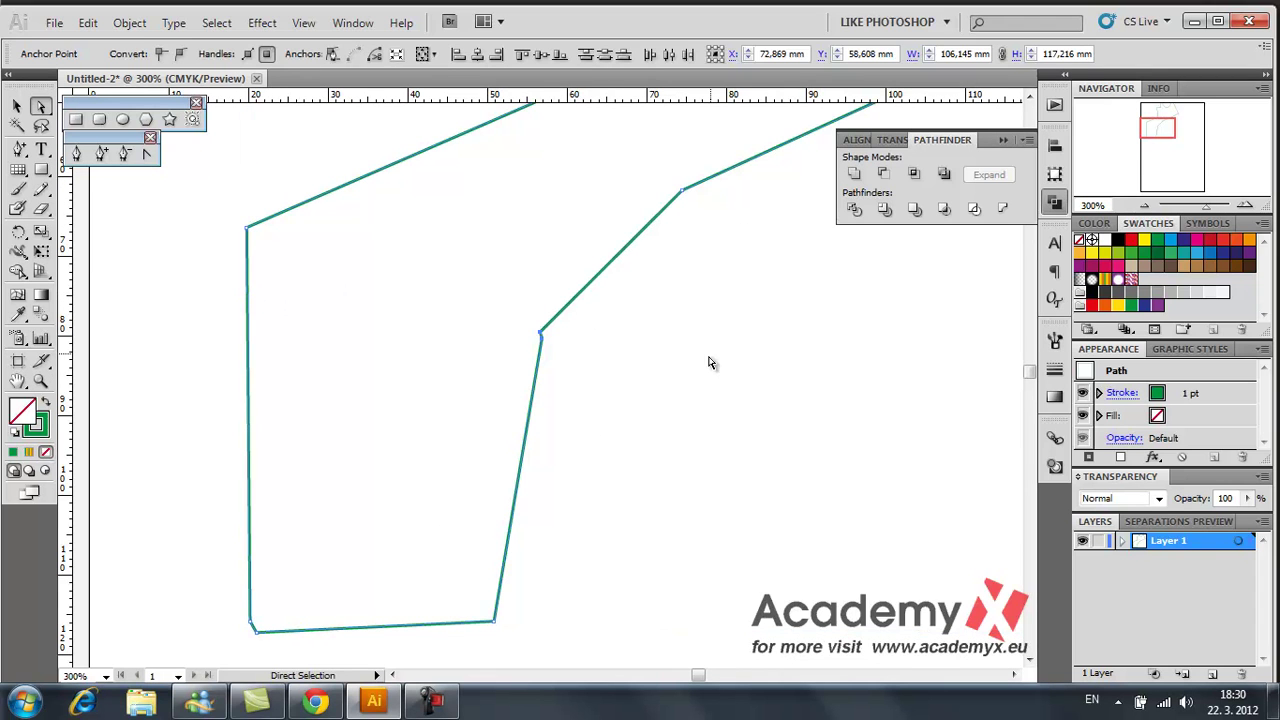
# Restore the path to a solid green fill with no stroke, then pick Add Anchor Point
pyautogui.click(44, 402)
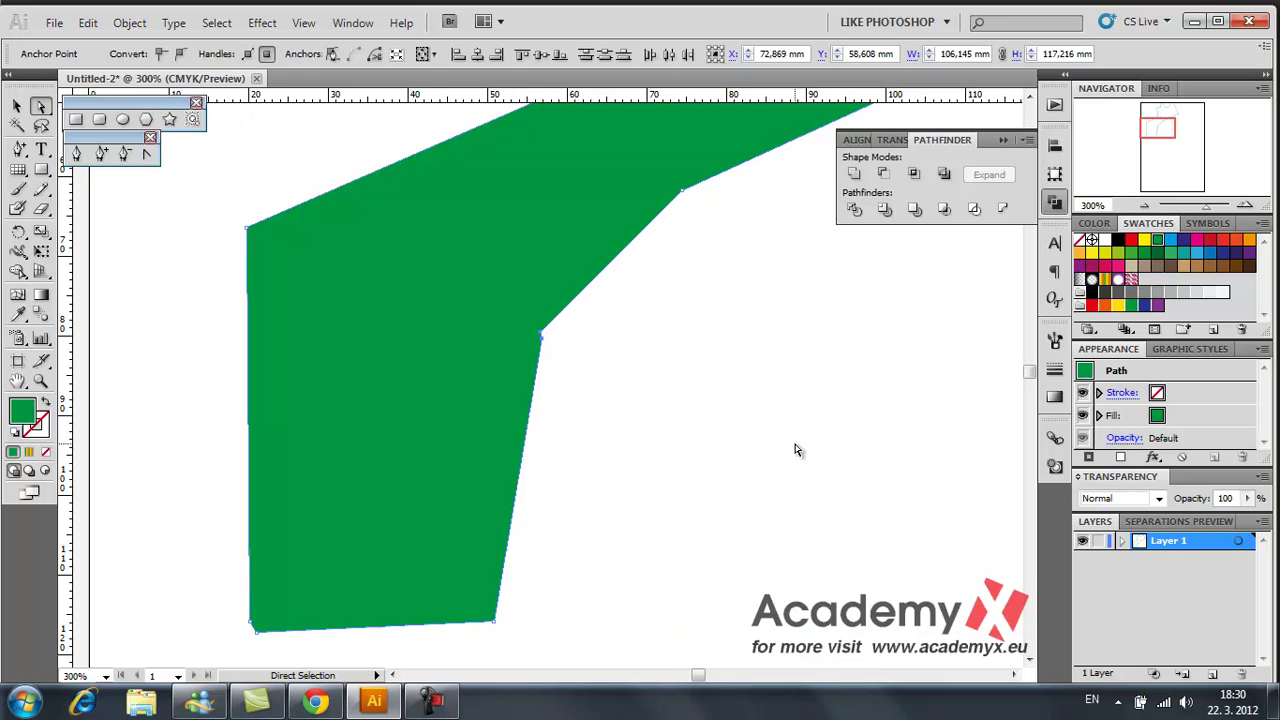
pyautogui.click(44, 402)
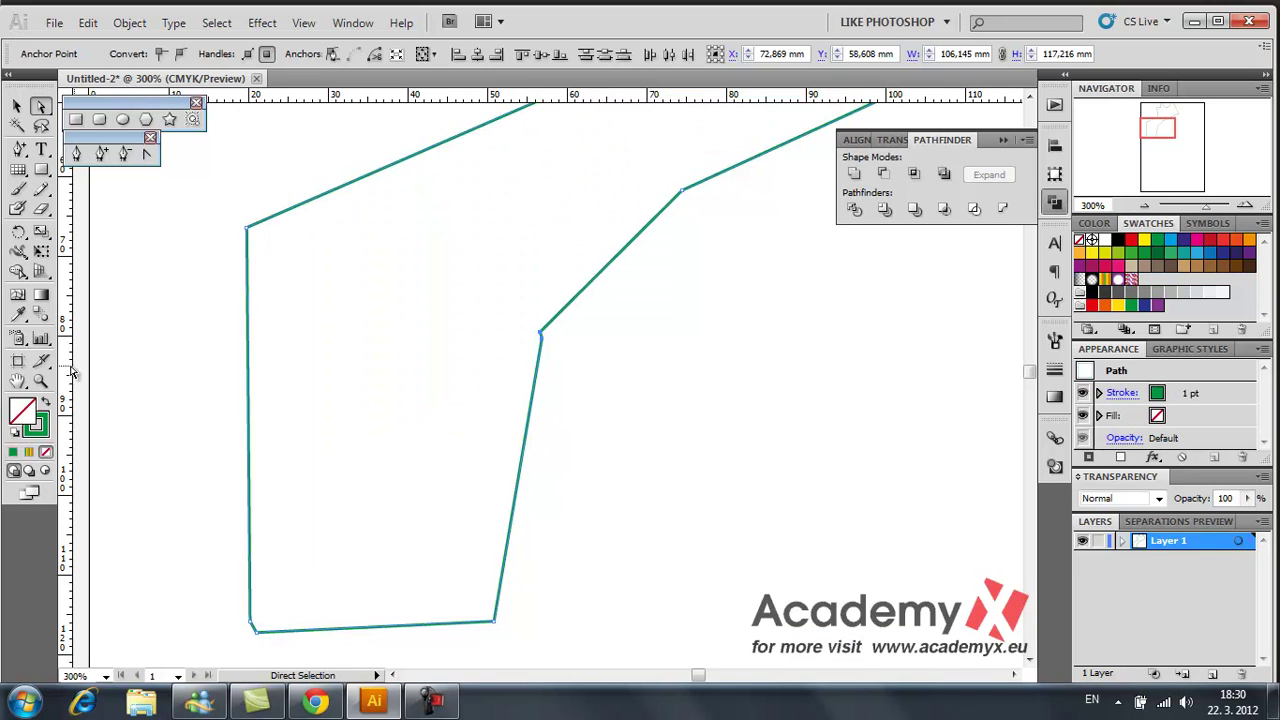
pyautogui.click(44, 403)
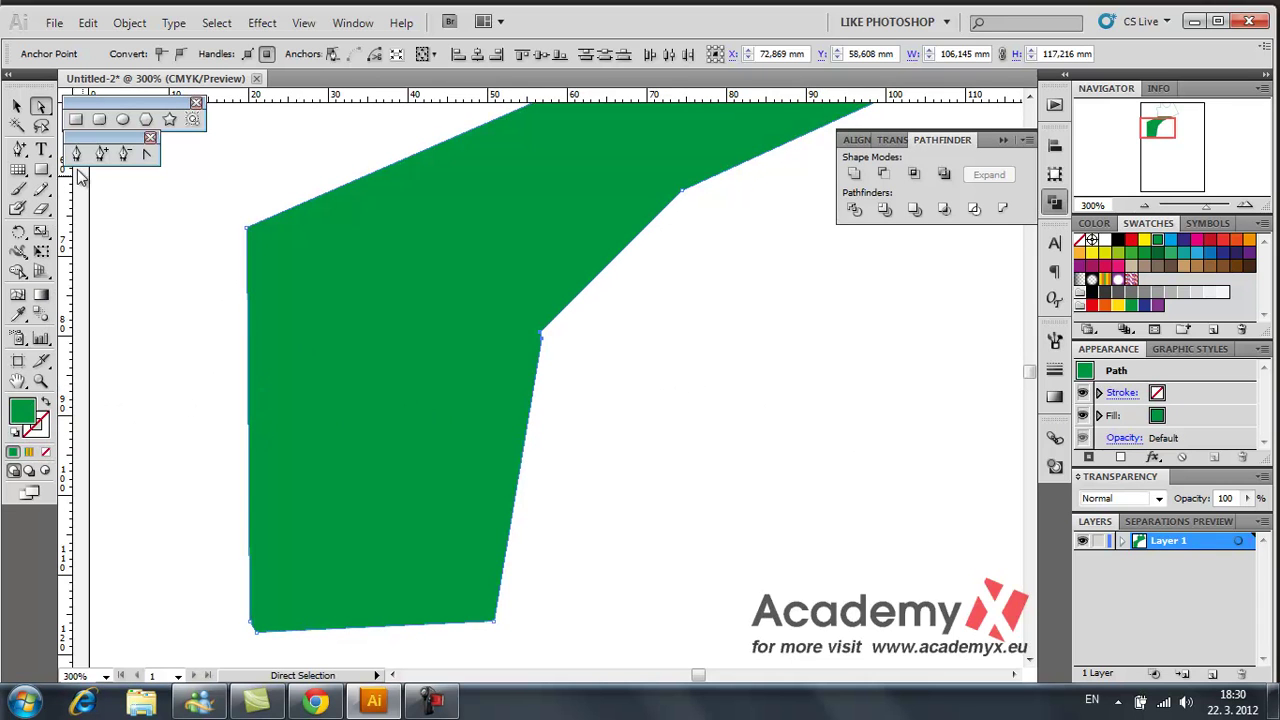
pyautogui.click(100, 153)
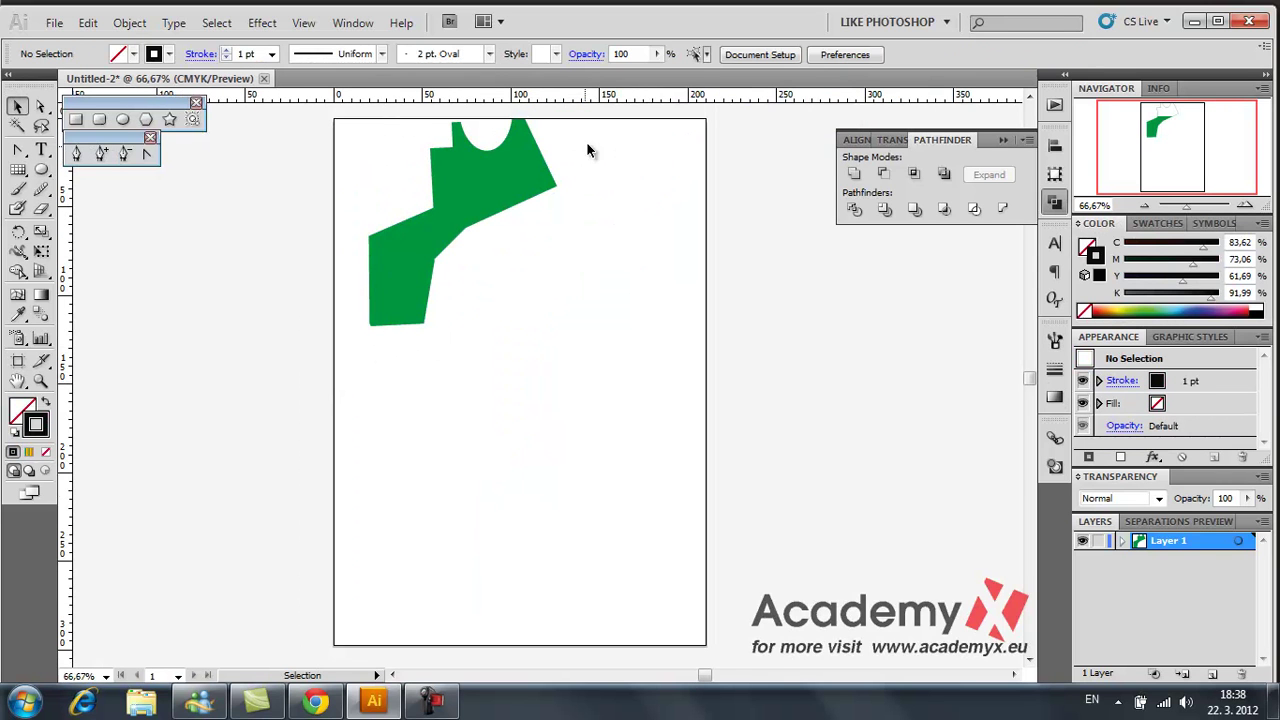
# Marquee-select the whole green shape and switch to the Gradient tool
pyautogui.moveTo(288, 368)
pyautogui.mouseDown()
pyautogui.moveTo(503, 254)
pyautogui.moveTo(418, 416)
pyautogui.mouseUp()
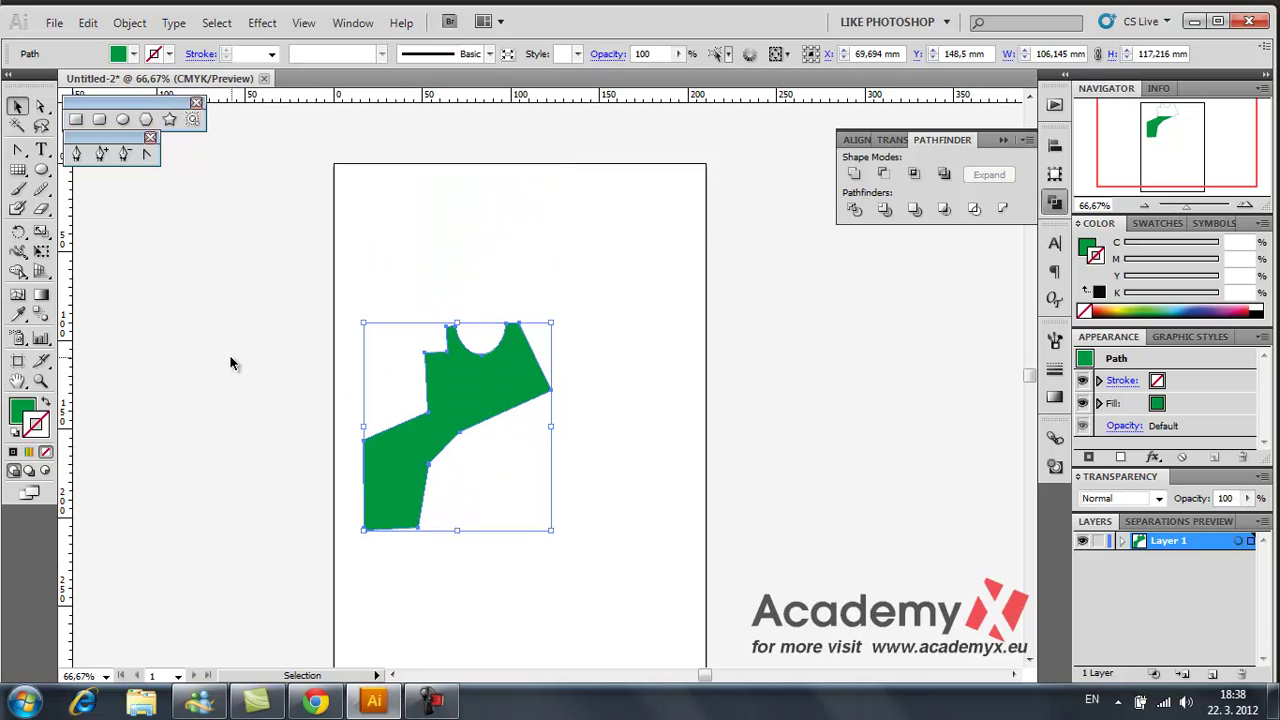
pyautogui.click(41, 298)
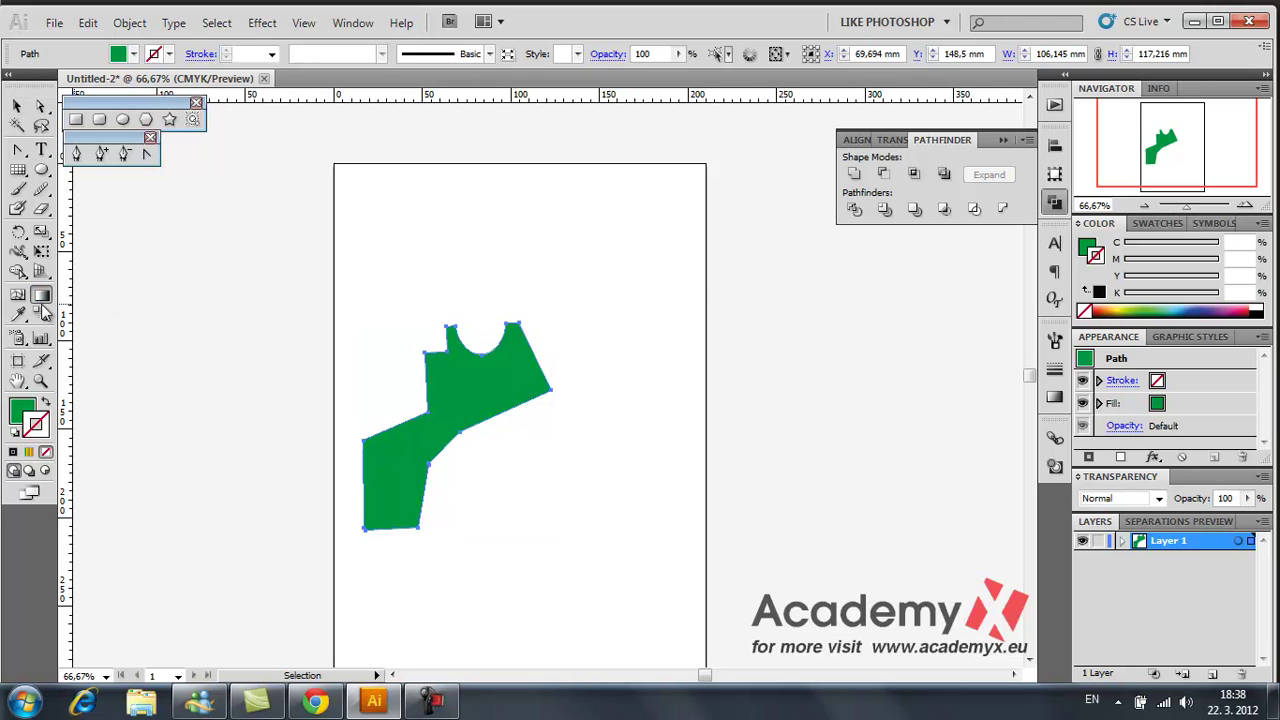
# Open the Gradient panel, apply the default gradient, then undo it to keep solid green
pyautogui.doubleClick(46, 302)
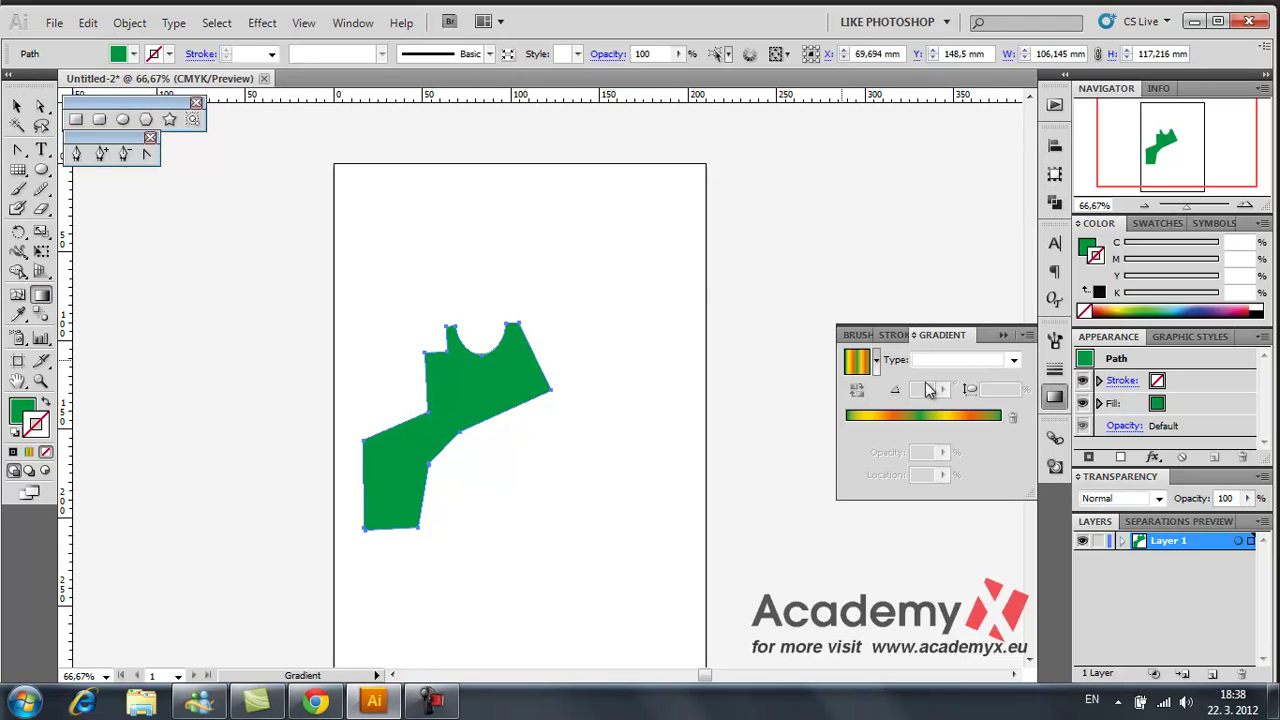
pyautogui.click(535, 392)
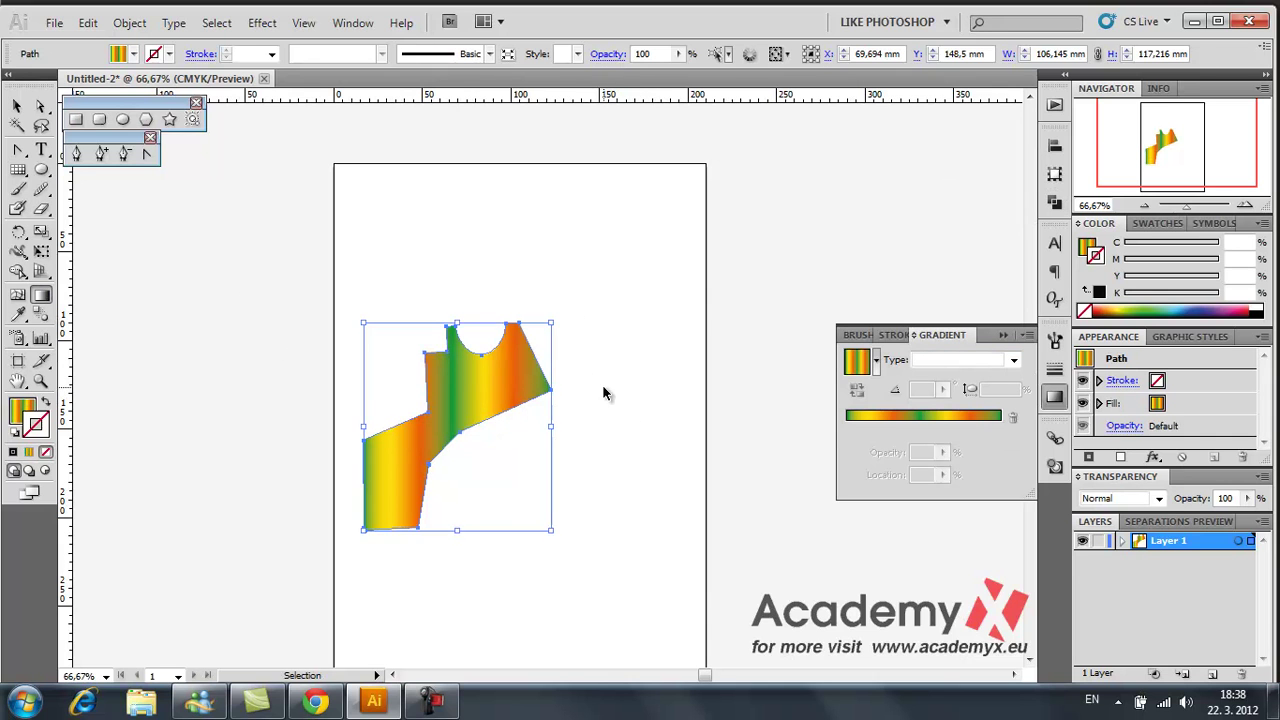
pyautogui.hotkey('ctrl', 'z')
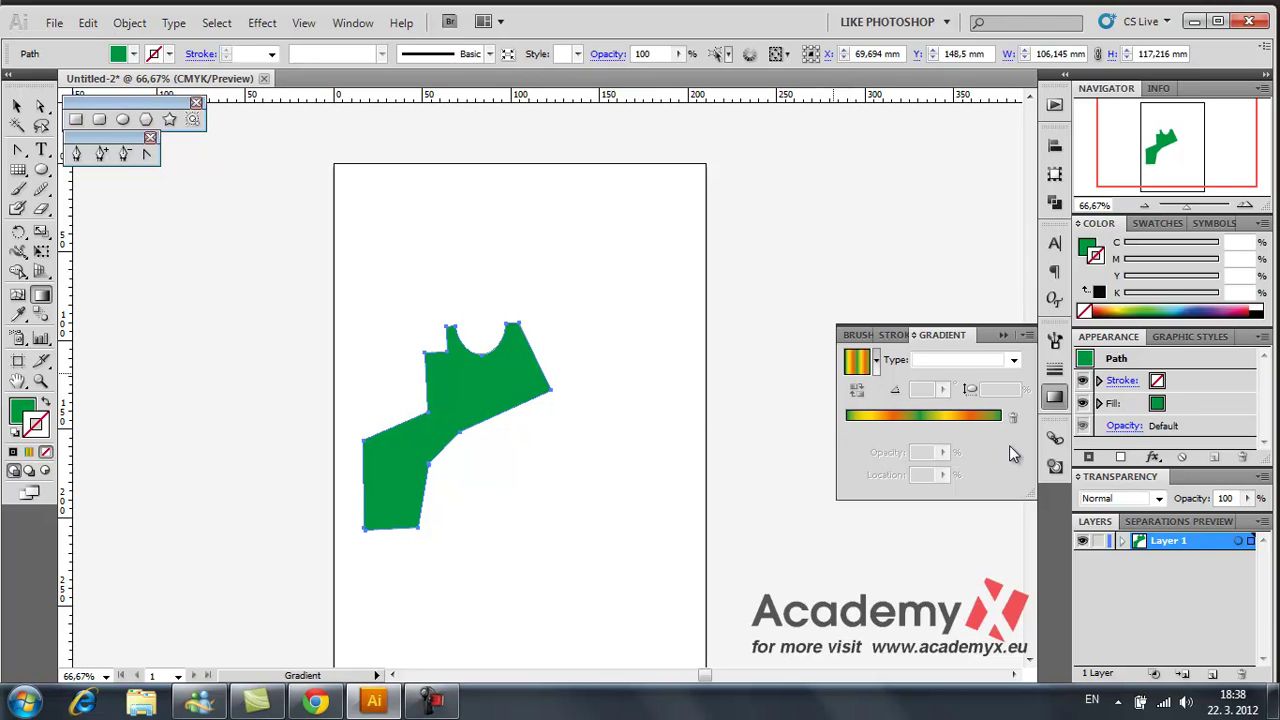
pyautogui.click(17, 106)
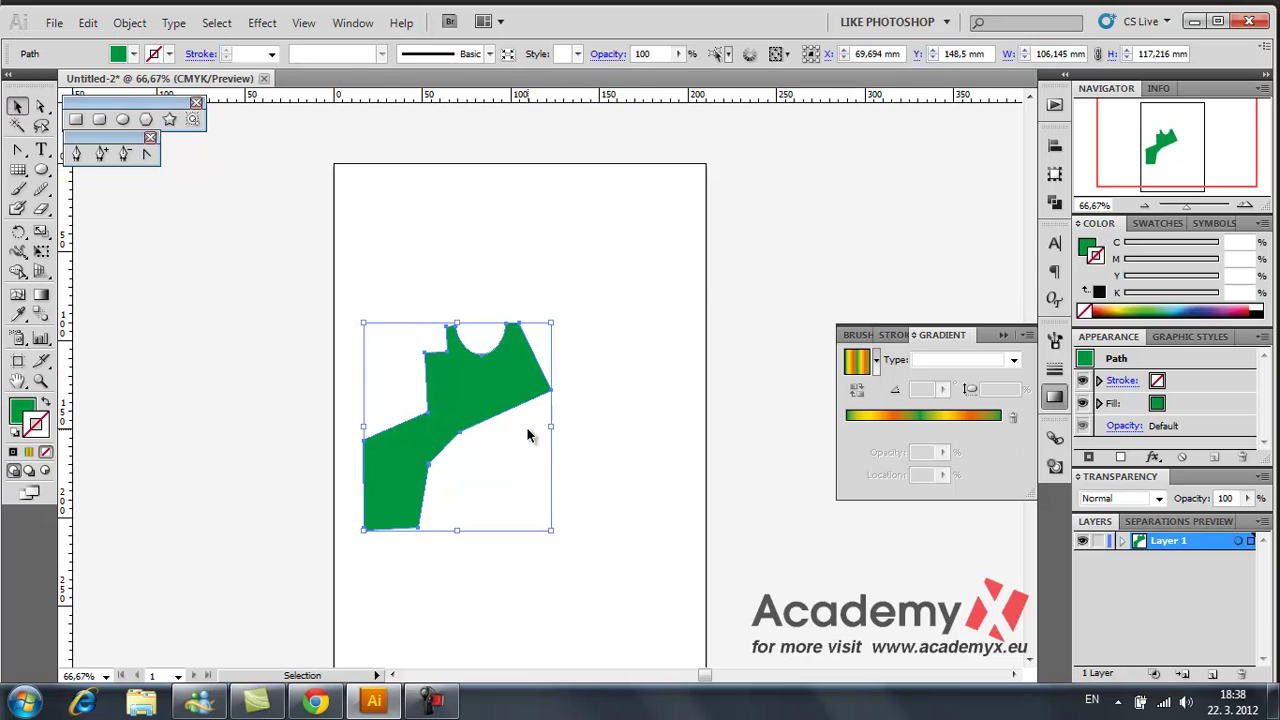
# Rotate the shape about 30° counter-clockwise and apply the yellow, orange and green linear gradient
pyautogui.moveTo(551, 316); pyautogui.dragTo(498, 287)
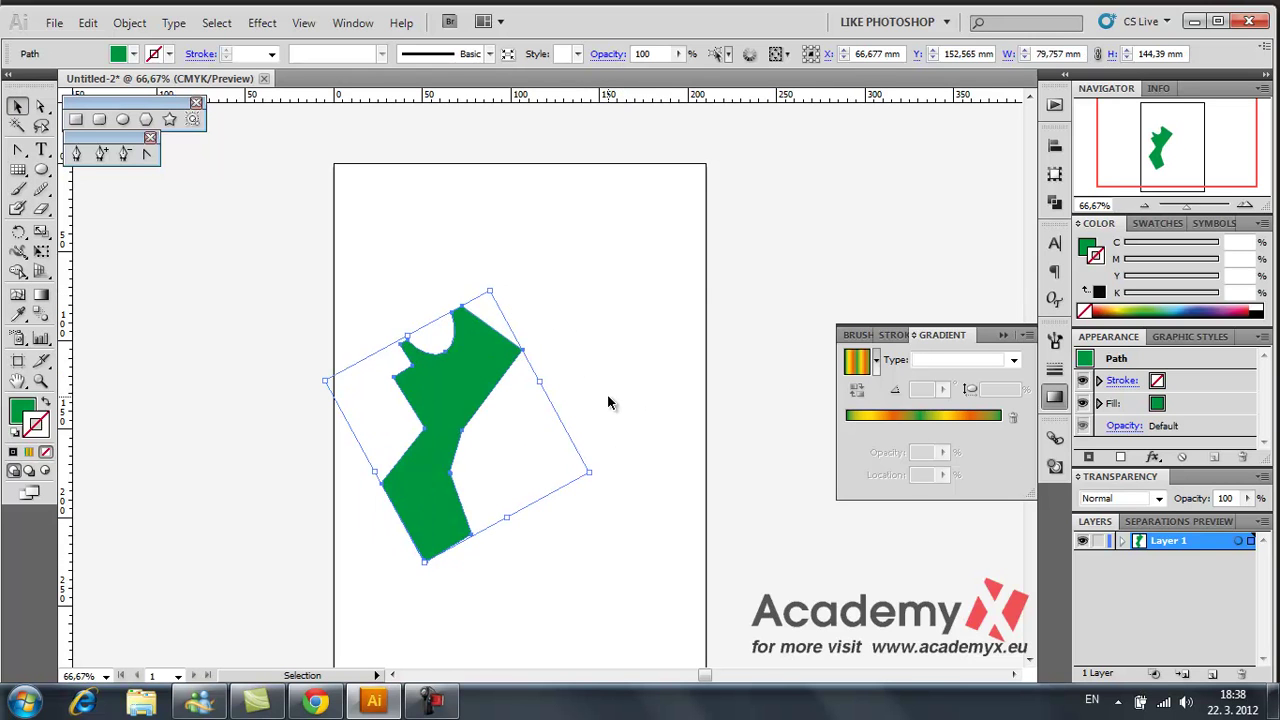
pyautogui.click(1150, 223)
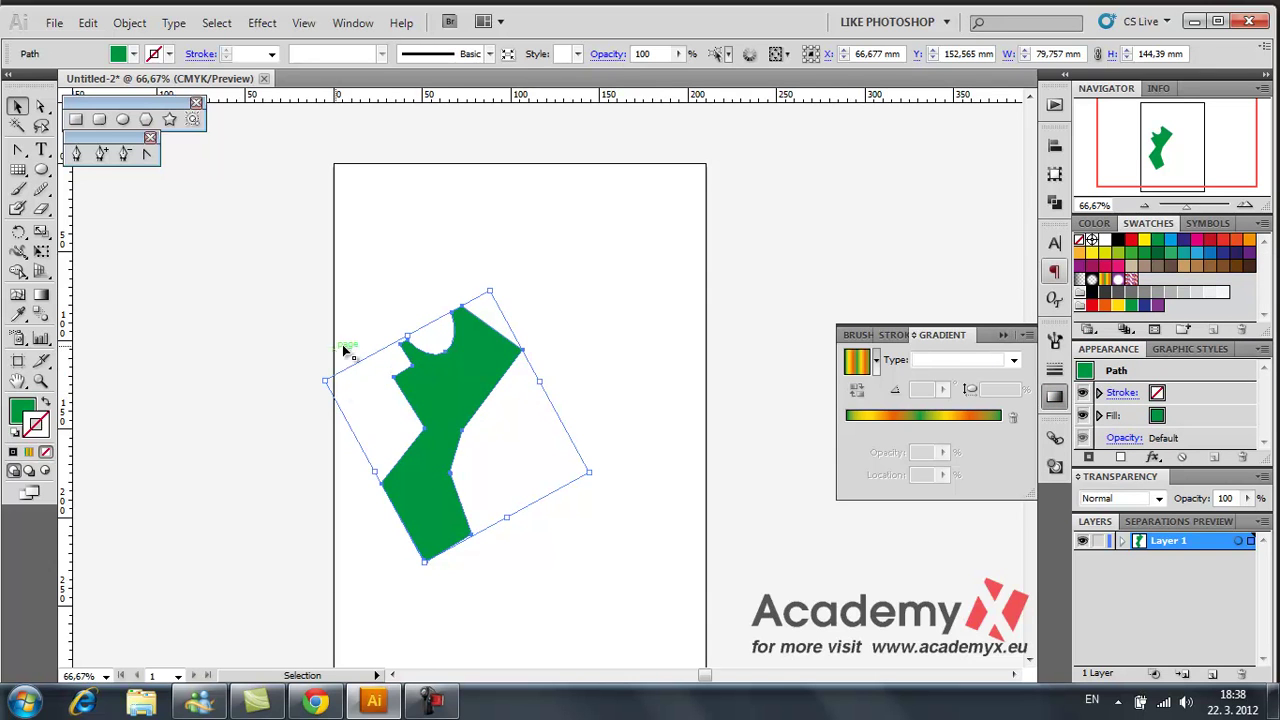
pyautogui.moveTo(616, 289); pyautogui.dragTo(457, 387)
pyautogui.click(369, 393)
pyautogui.click(437, 386)
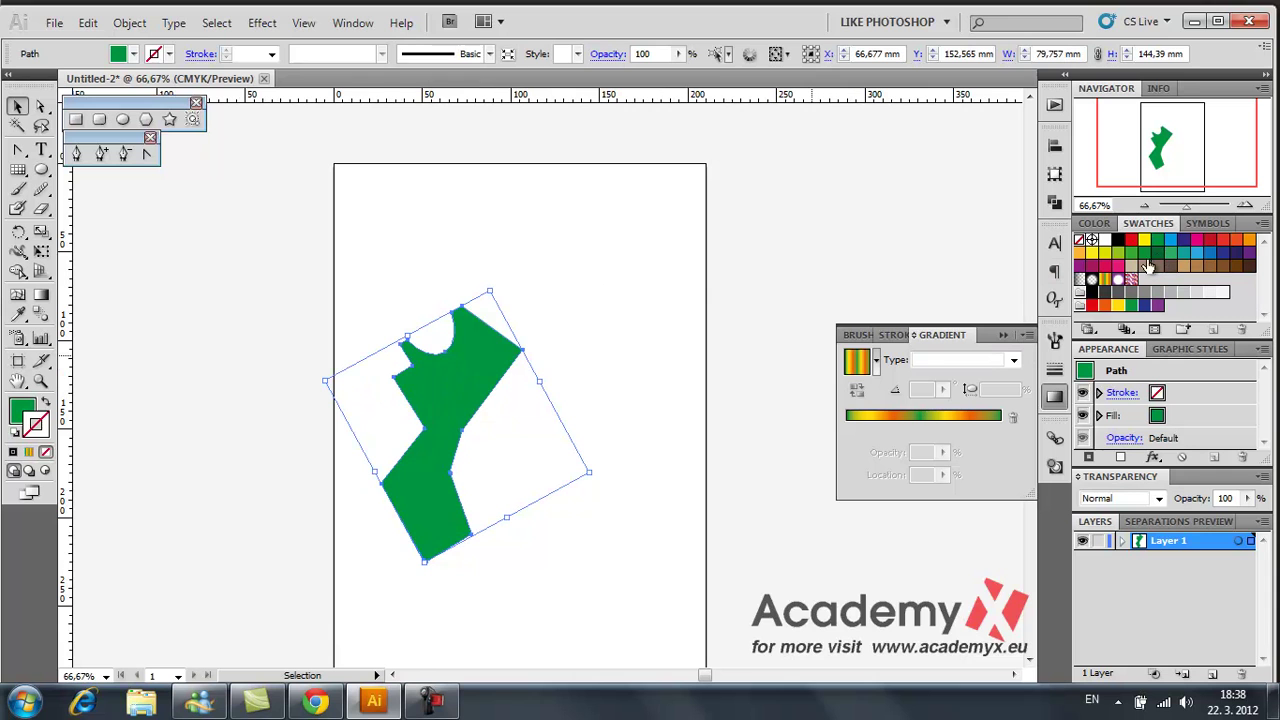
pyautogui.click(892, 415)
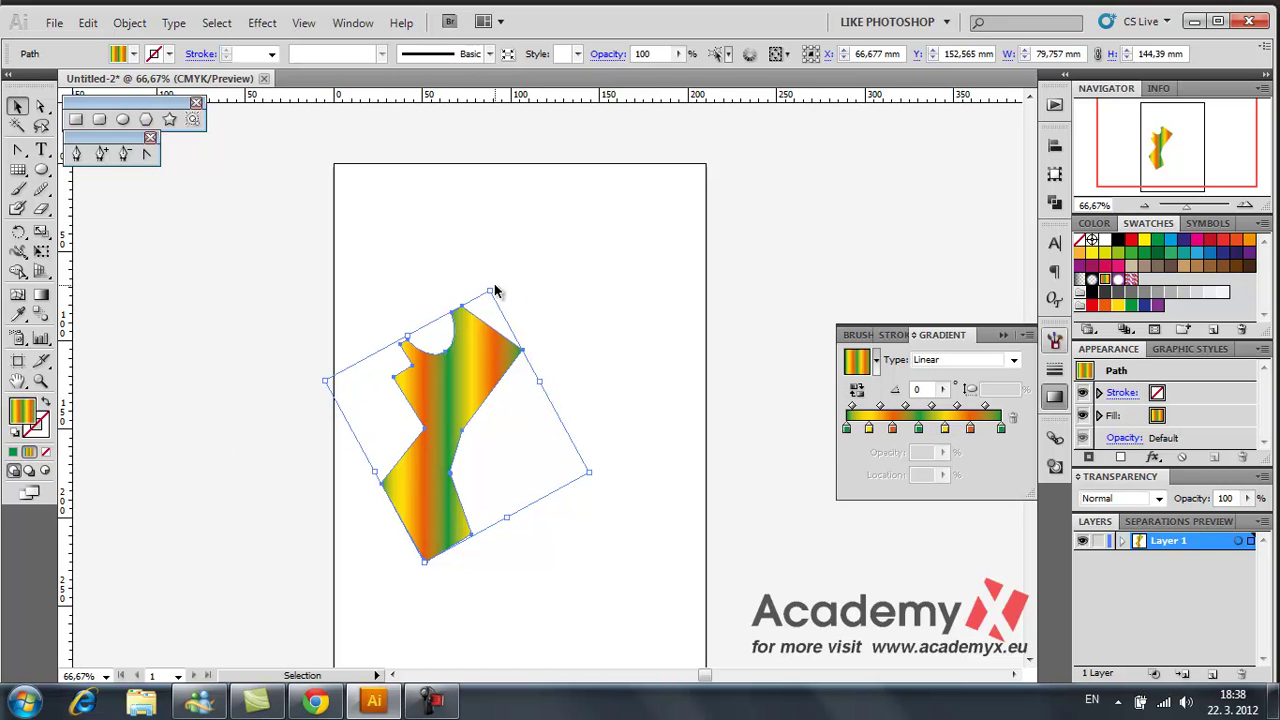
# Rotate the shape further counter-clockwise and move it up into the page's upper area
pyautogui.moveTo(497, 289)
pyautogui.mouseDown()
pyautogui.moveTo(392, 305)
pyautogui.moveTo(500, 451)
pyautogui.mouseUp()
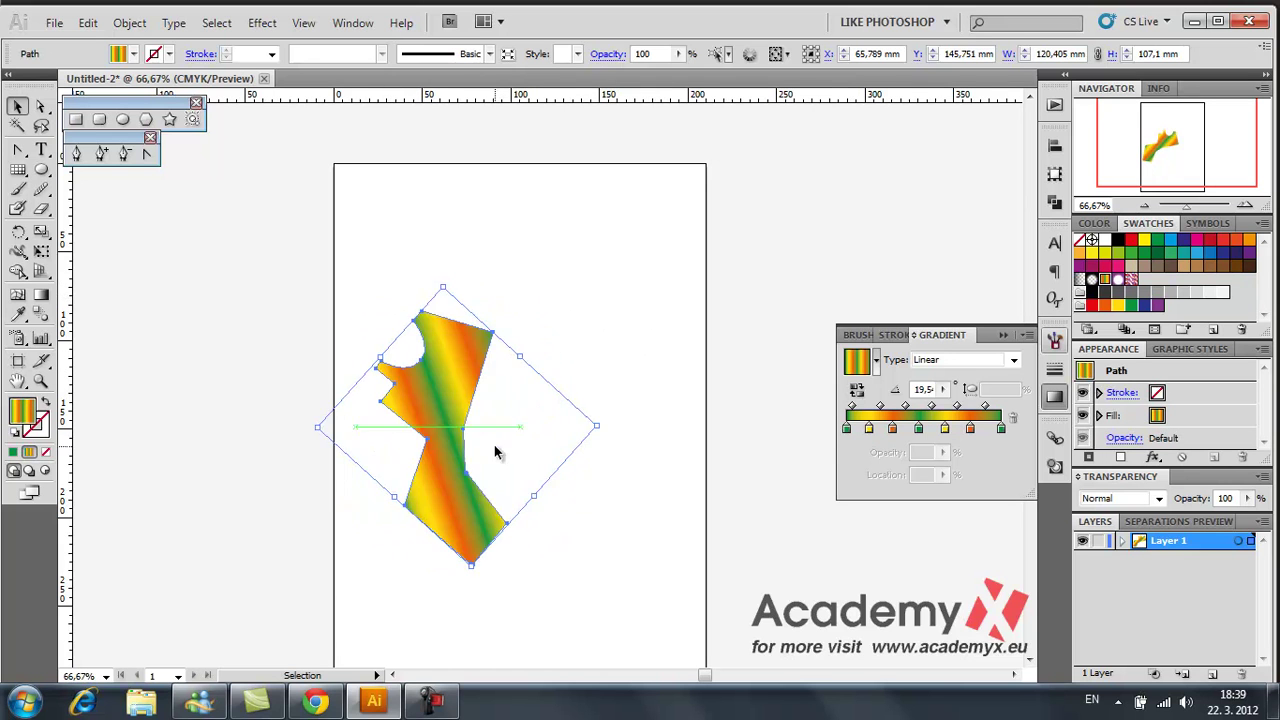
pyautogui.moveTo(469, 574); pyautogui.dragTo(600, 398)
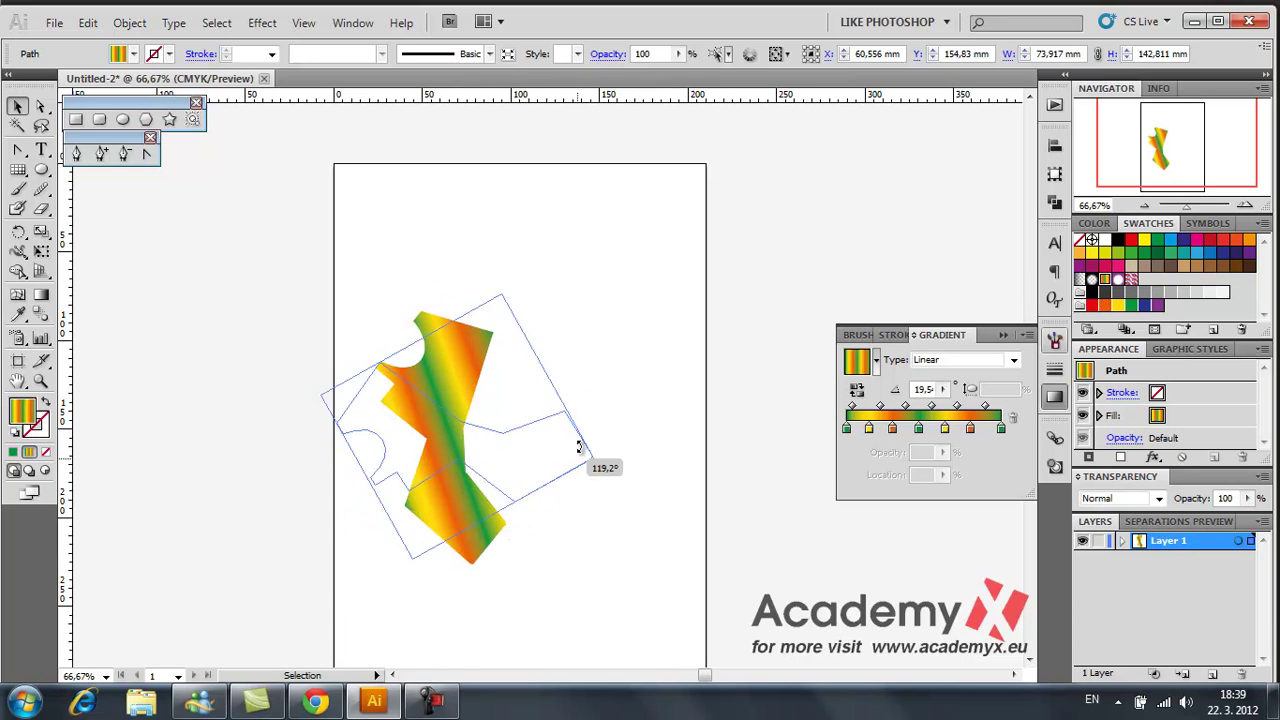
pyautogui.moveTo(892, 430); pyautogui.dragTo(853, 432)
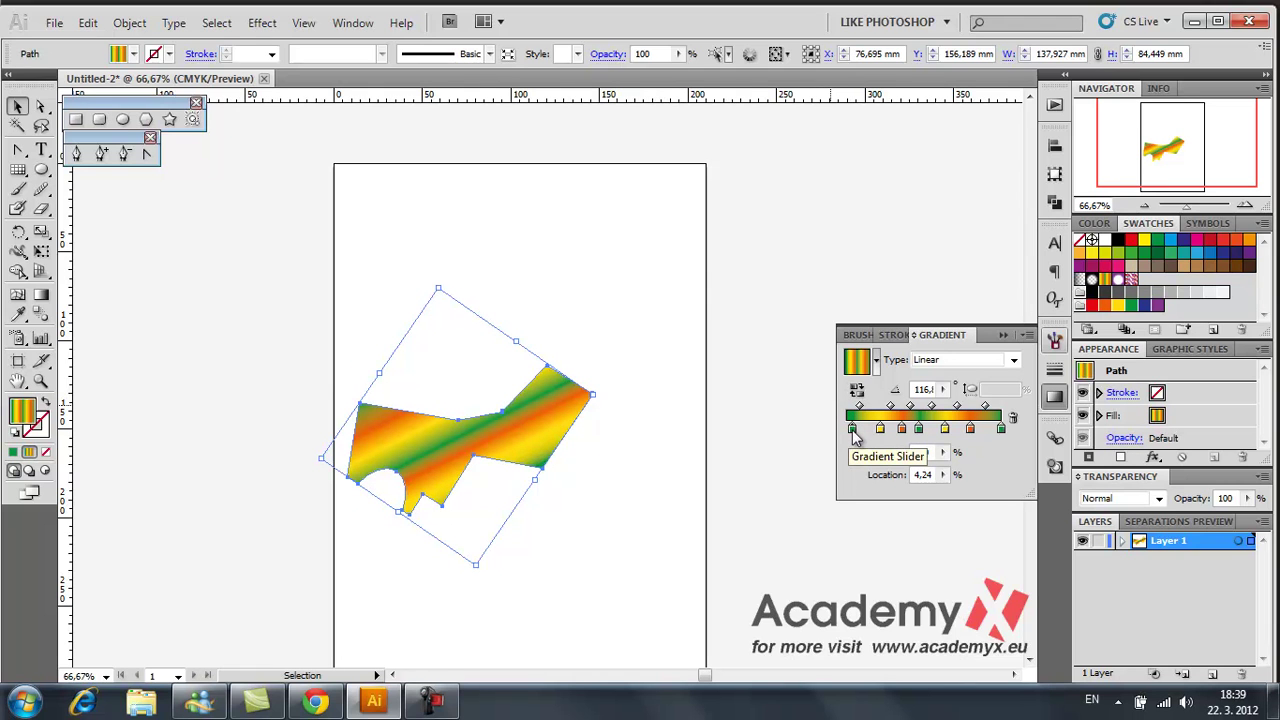
pyautogui.press('Delete')
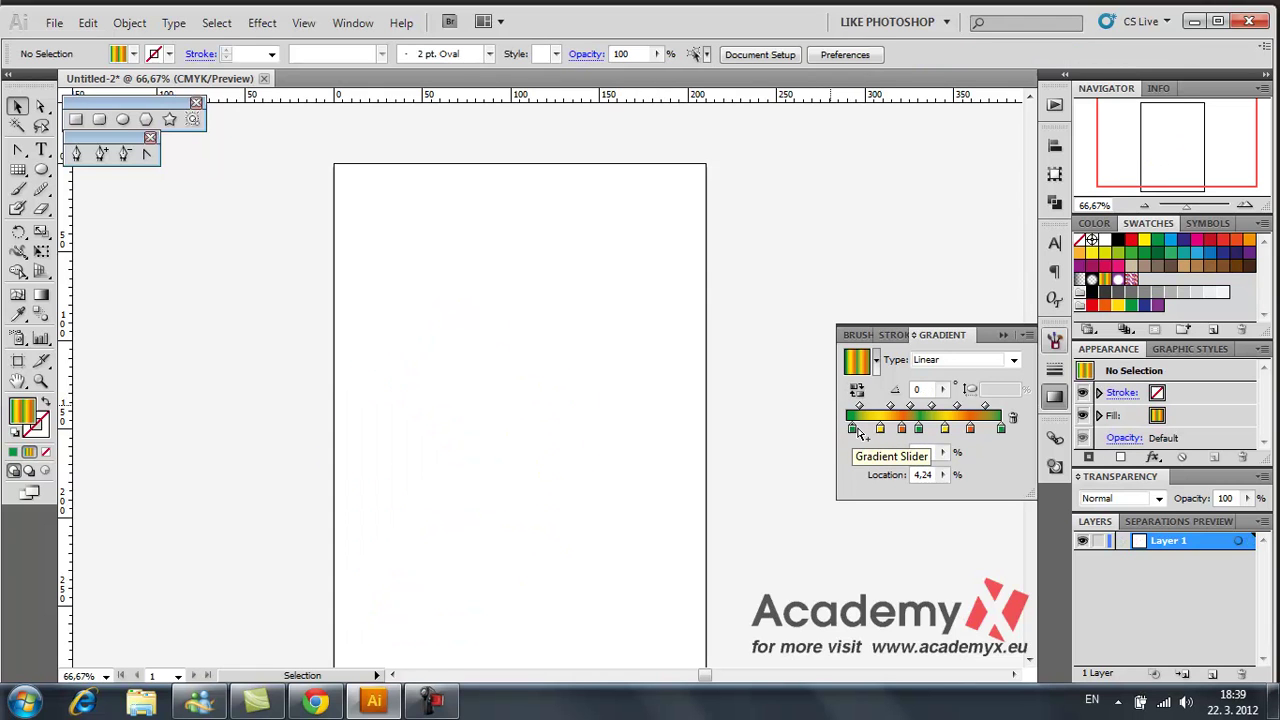
pyautogui.hotkey('ctrl', 'z')
pyautogui.moveTo(564, 391); pyautogui.dragTo(545, 503)
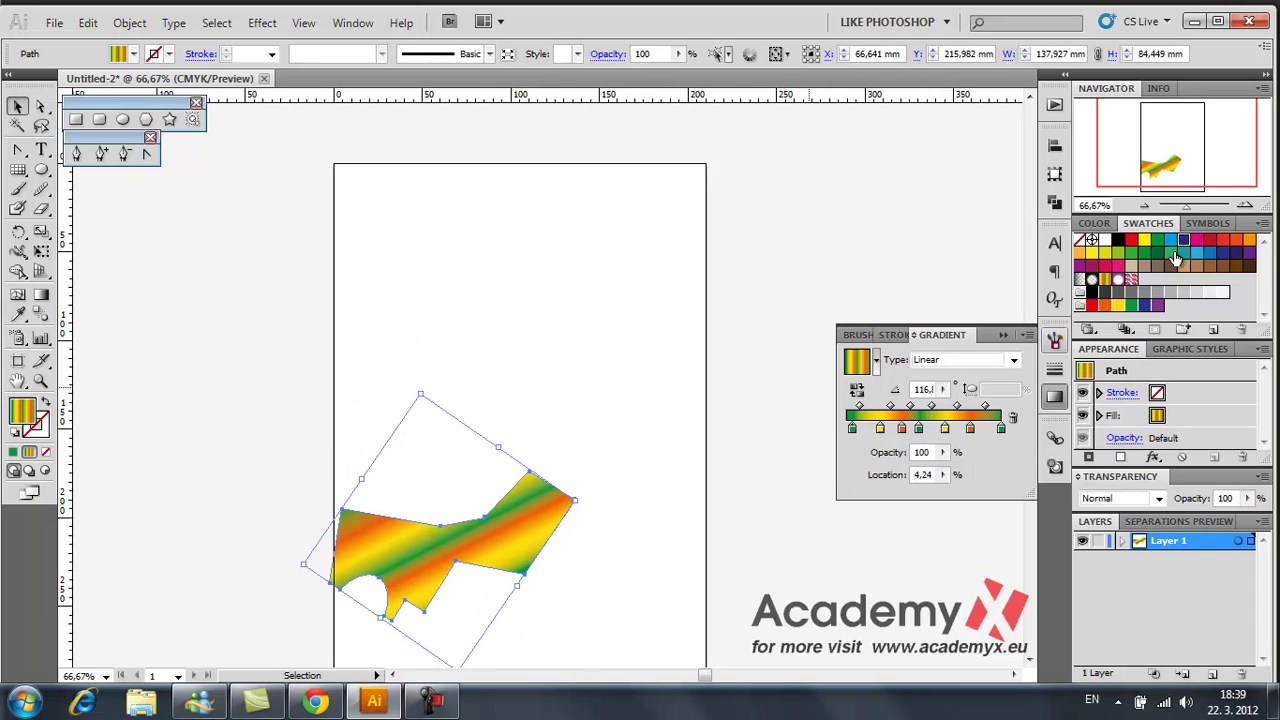
pyautogui.moveTo(852, 428); pyautogui.dragTo(871, 428)
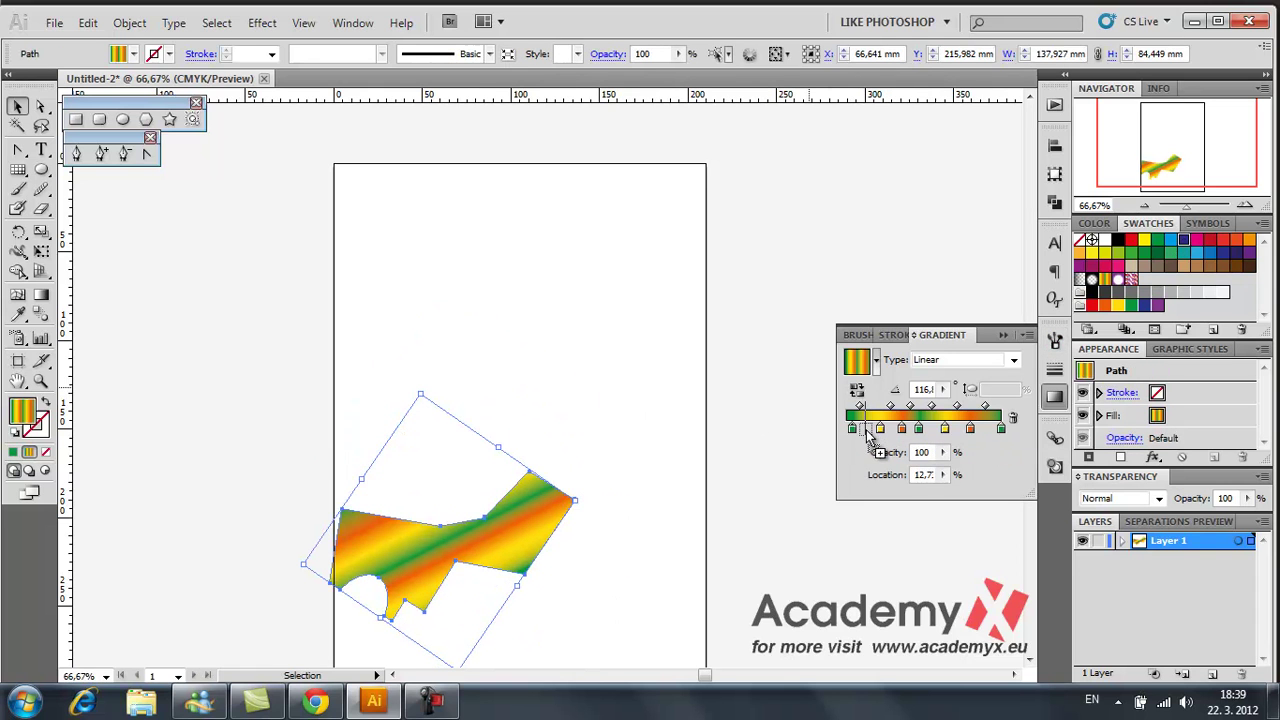
pyautogui.moveTo(500, 560)
pyautogui.mouseDown()
pyautogui.moveTo(588, 343)
pyautogui.moveTo(557, 374)
pyautogui.moveTo(529, 442)
pyautogui.mouseUp()
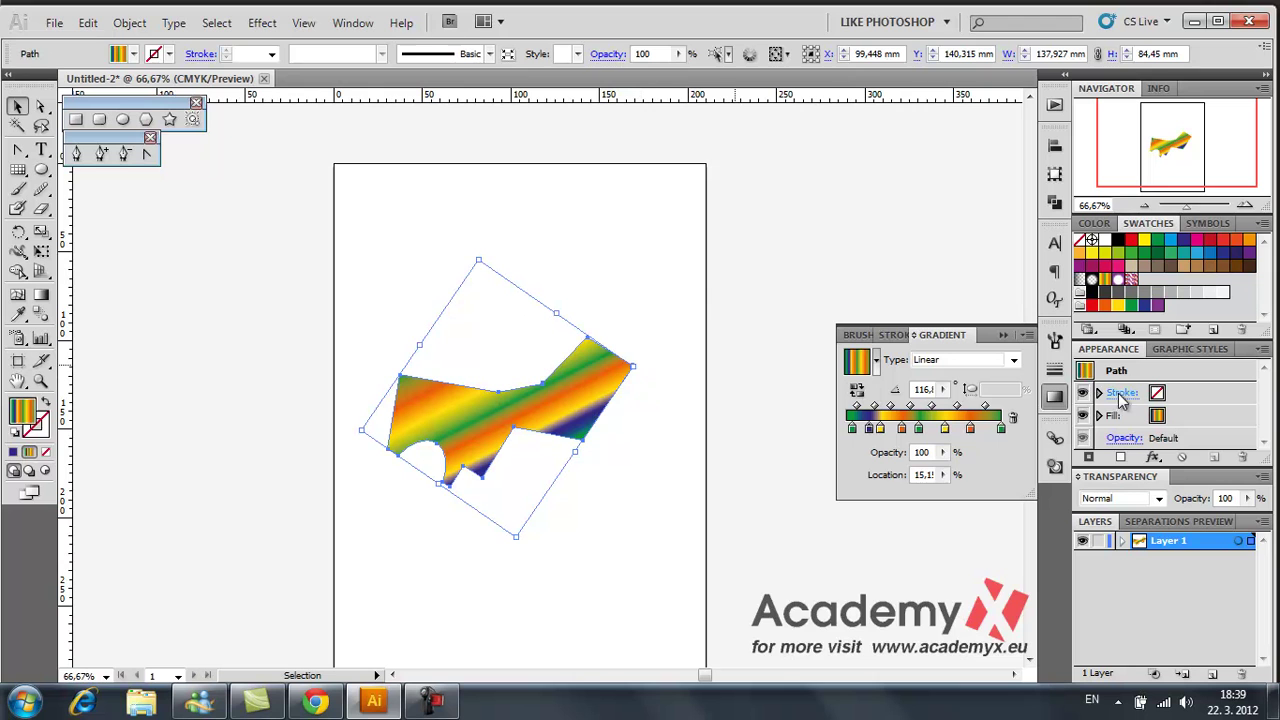
# Remove the extra colour stops from the gradient slider, leaving only a few
pyautogui.moveTo(944, 429)
pyautogui.mouseDown()
pyautogui.moveTo(980, 429)
pyautogui.moveTo(892, 429)
pyautogui.mouseUp()
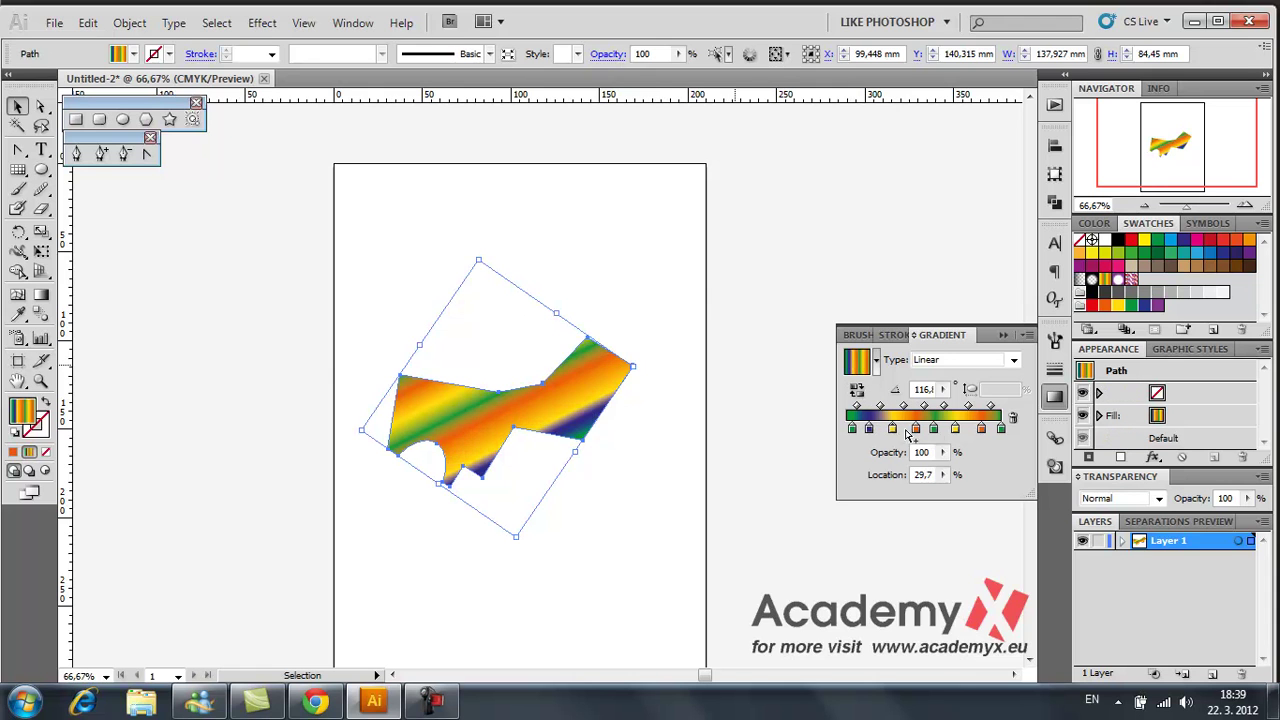
pyautogui.moveTo(1004, 433); pyautogui.dragTo(867, 379)
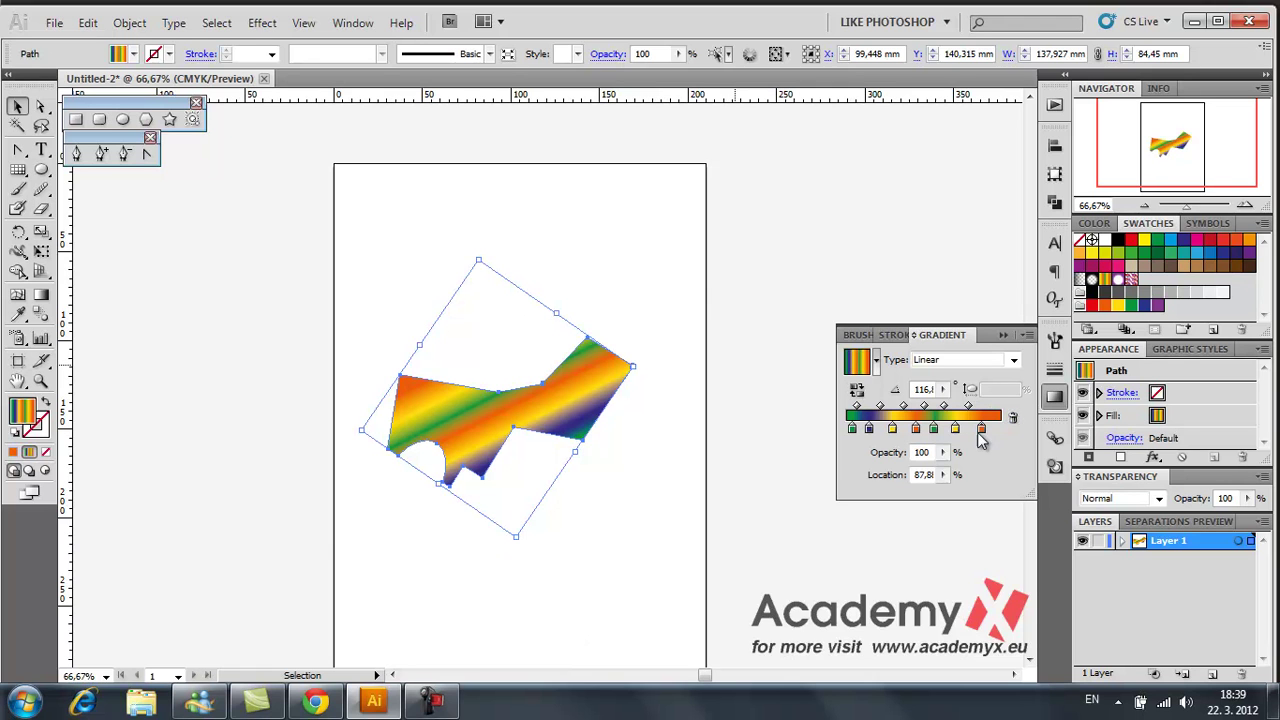
pyautogui.moveTo(980, 437); pyautogui.dragTo(1013, 419)
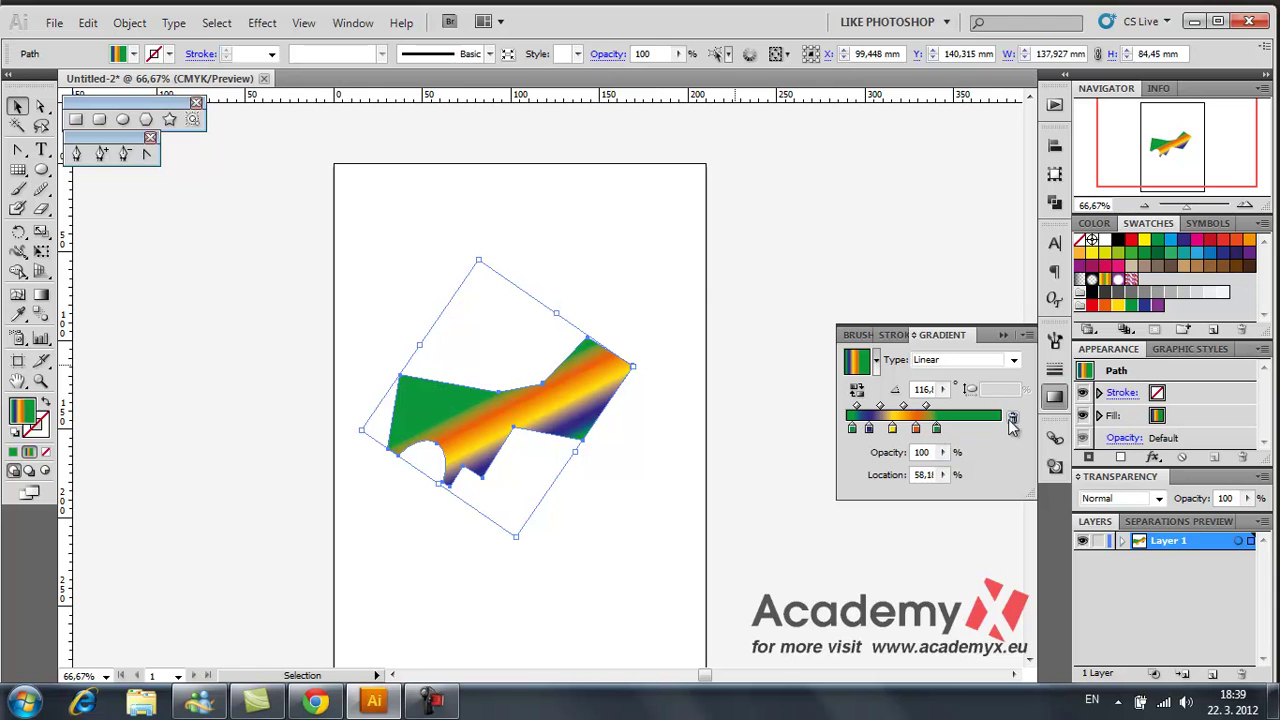
pyautogui.moveTo(936, 428)
pyautogui.mouseDown()
pyautogui.moveTo(936, 455)
pyautogui.moveTo(1013, 419)
pyautogui.mouseUp()
pyautogui.moveTo(866, 430); pyautogui.dragTo(892, 430)
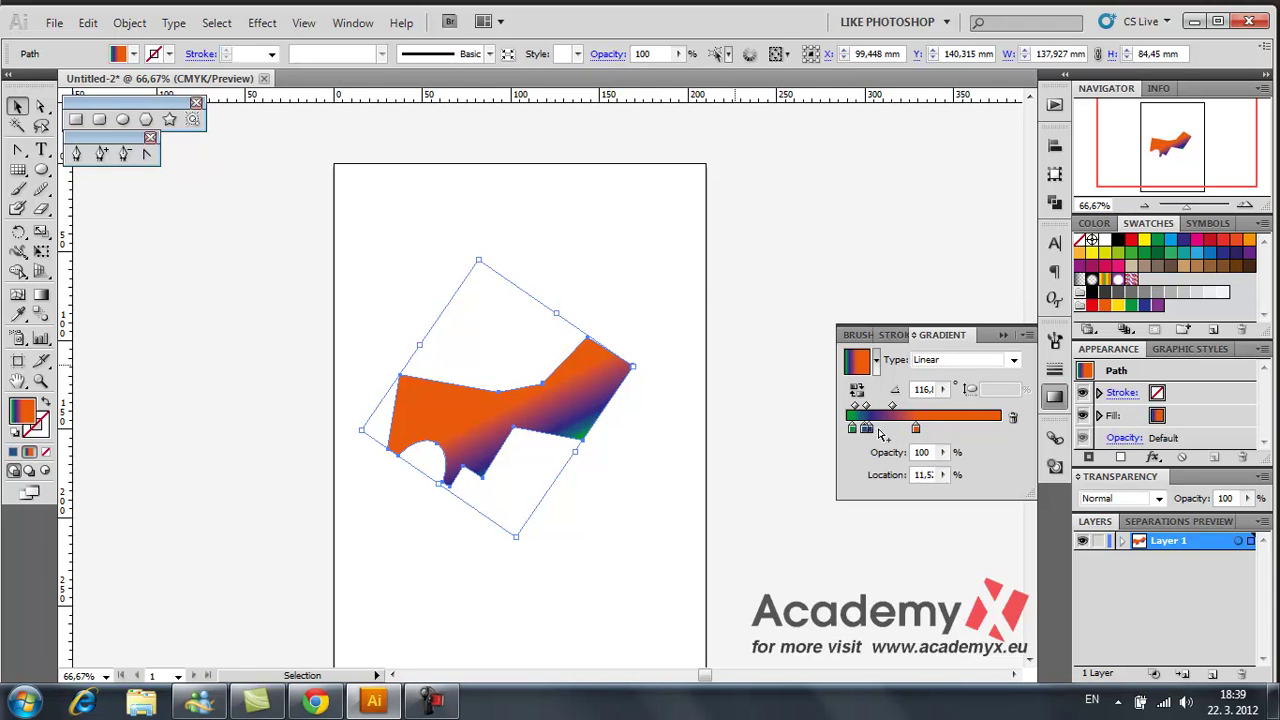
pyautogui.click(1012, 419)
# Delete the orange stop and reposition the blue and green stops for a two-colour blend
pyautogui.moveTo(869, 430); pyautogui.dragTo(885, 430)
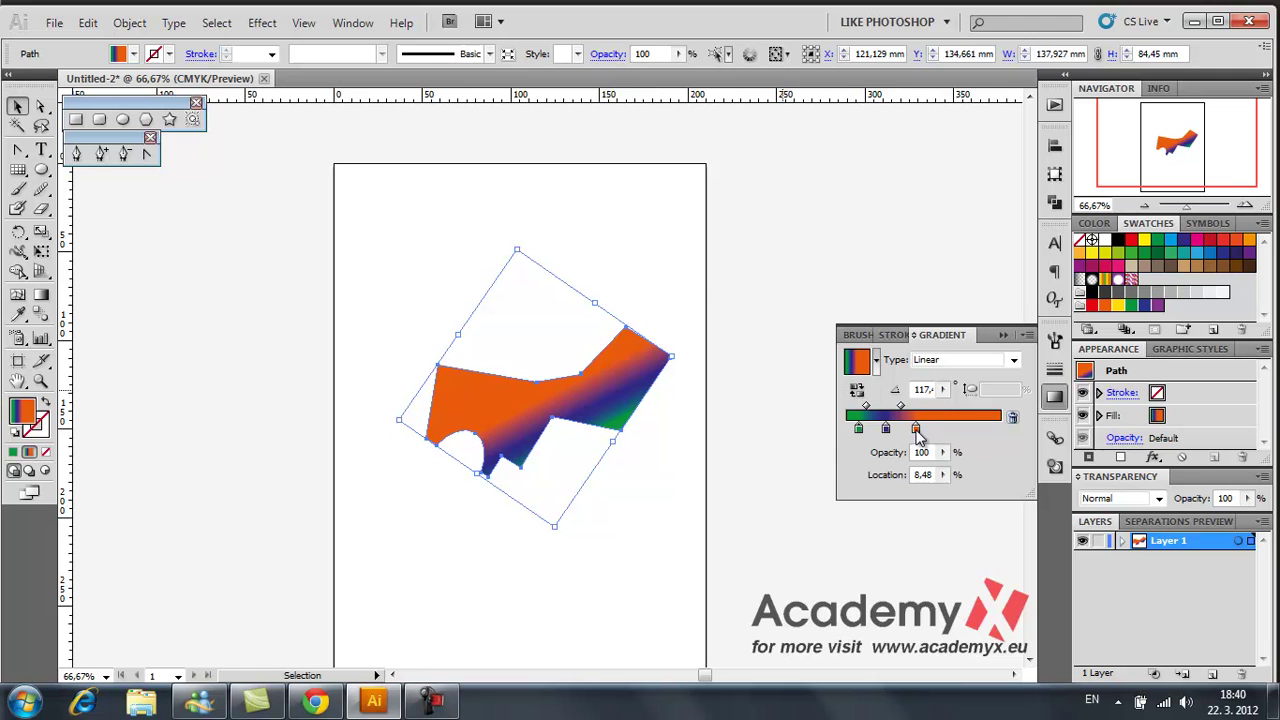
pyautogui.moveTo(916, 430); pyautogui.dragTo(988, 430)
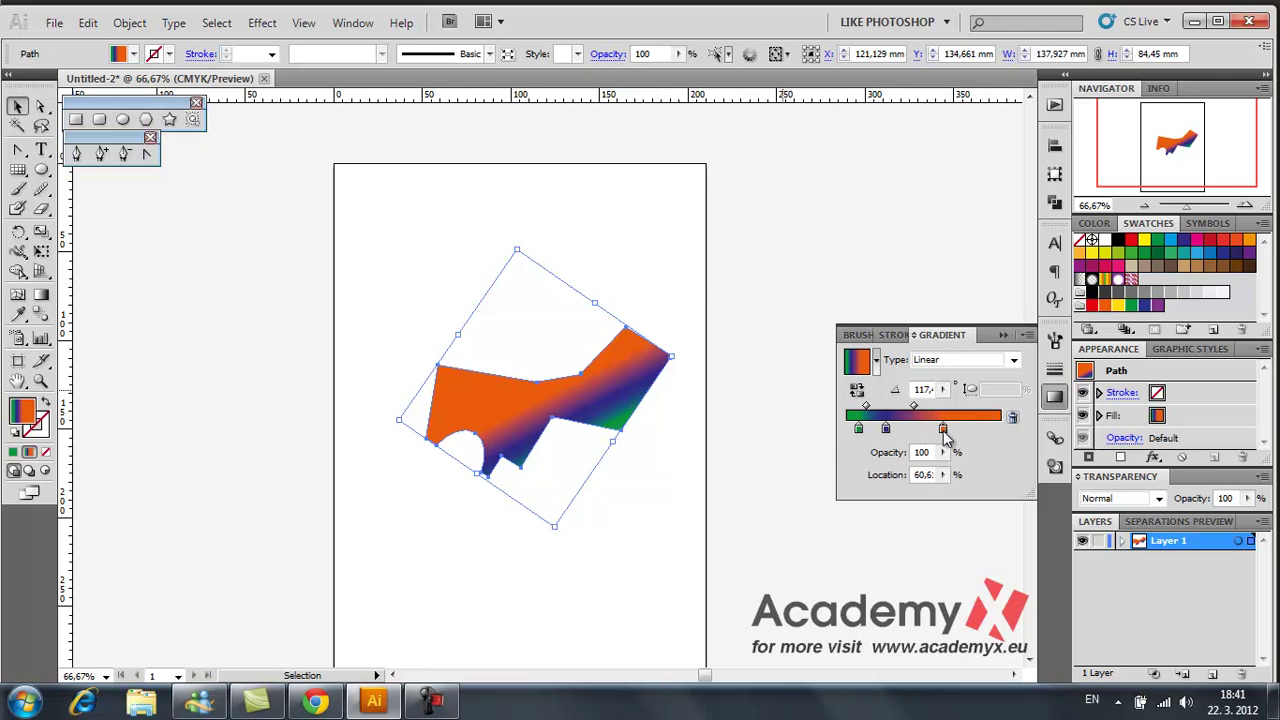
pyautogui.click(1013, 419)
pyautogui.moveTo(886, 429); pyautogui.dragTo(958, 429)
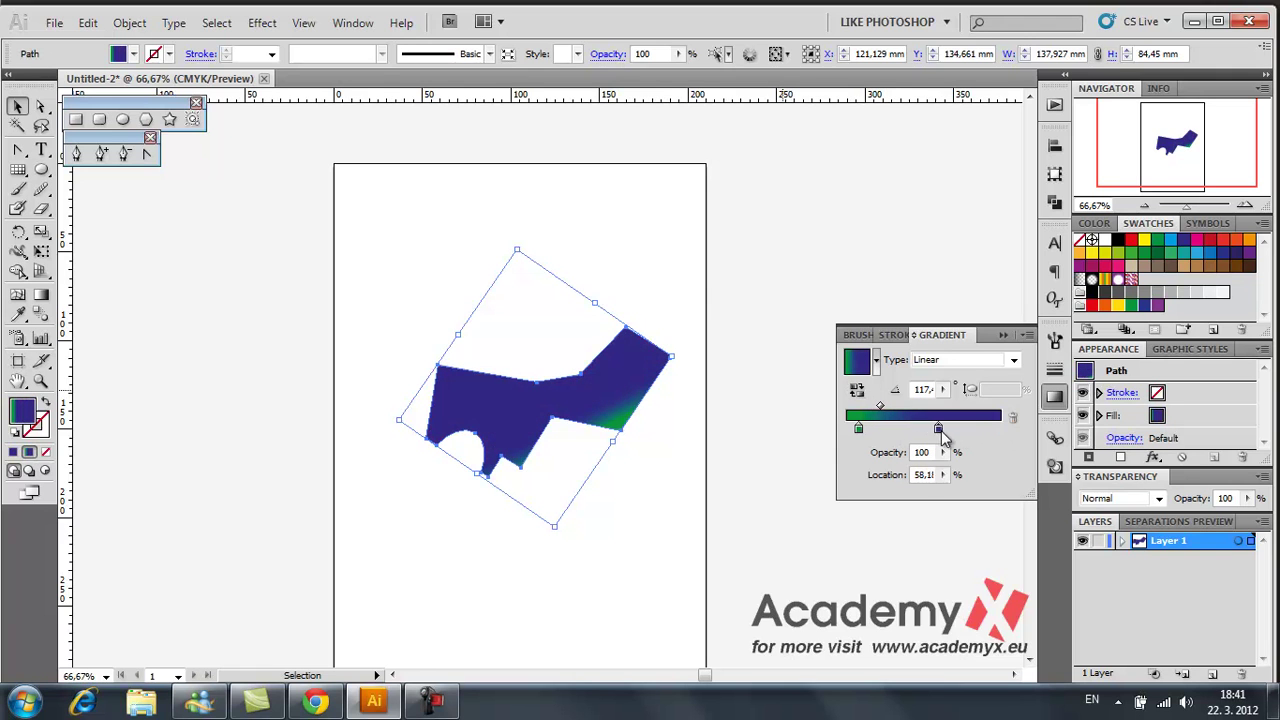
pyautogui.moveTo(858, 429)
pyautogui.mouseDown()
pyautogui.moveTo(922, 431)
pyautogui.moveTo(907, 432)
pyautogui.mouseUp()
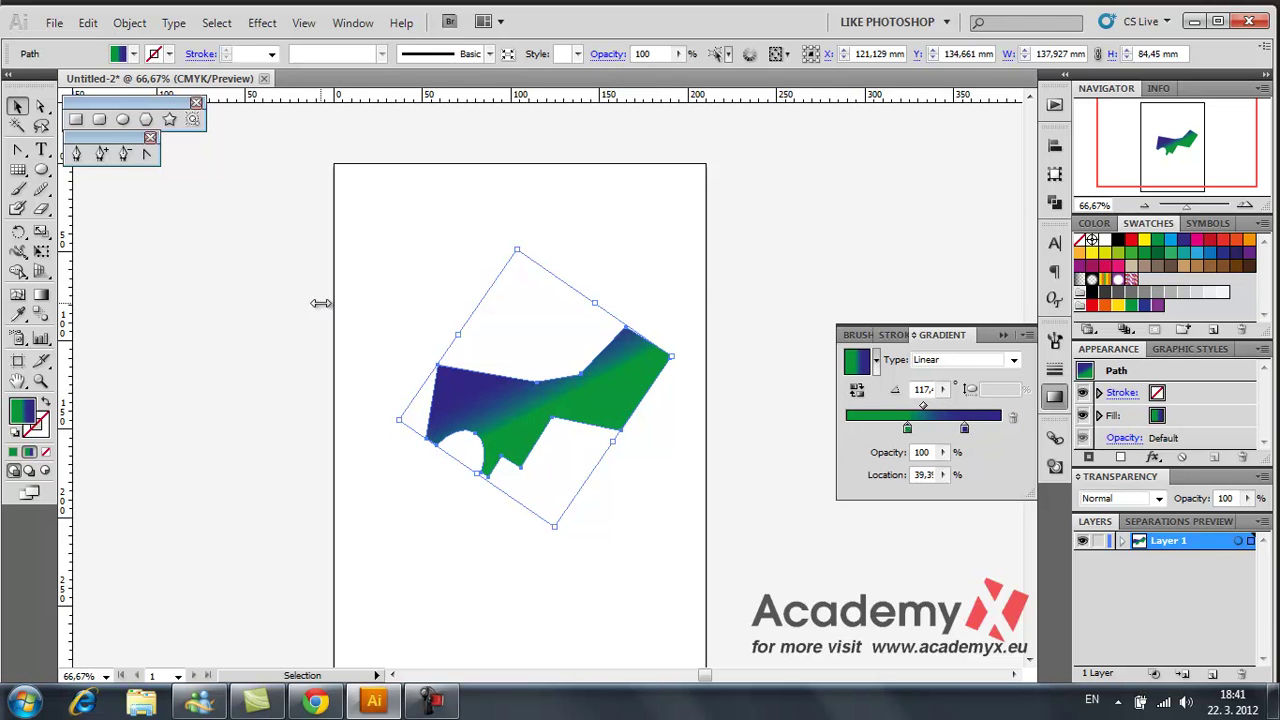
pyautogui.click(41, 295)
# Drag the gradient line and its blue and green stops across the shape to rebalance colours
pyautogui.moveTo(545, 390)
pyautogui.moveTo(577, 456); pyautogui.dragTo(553, 409)
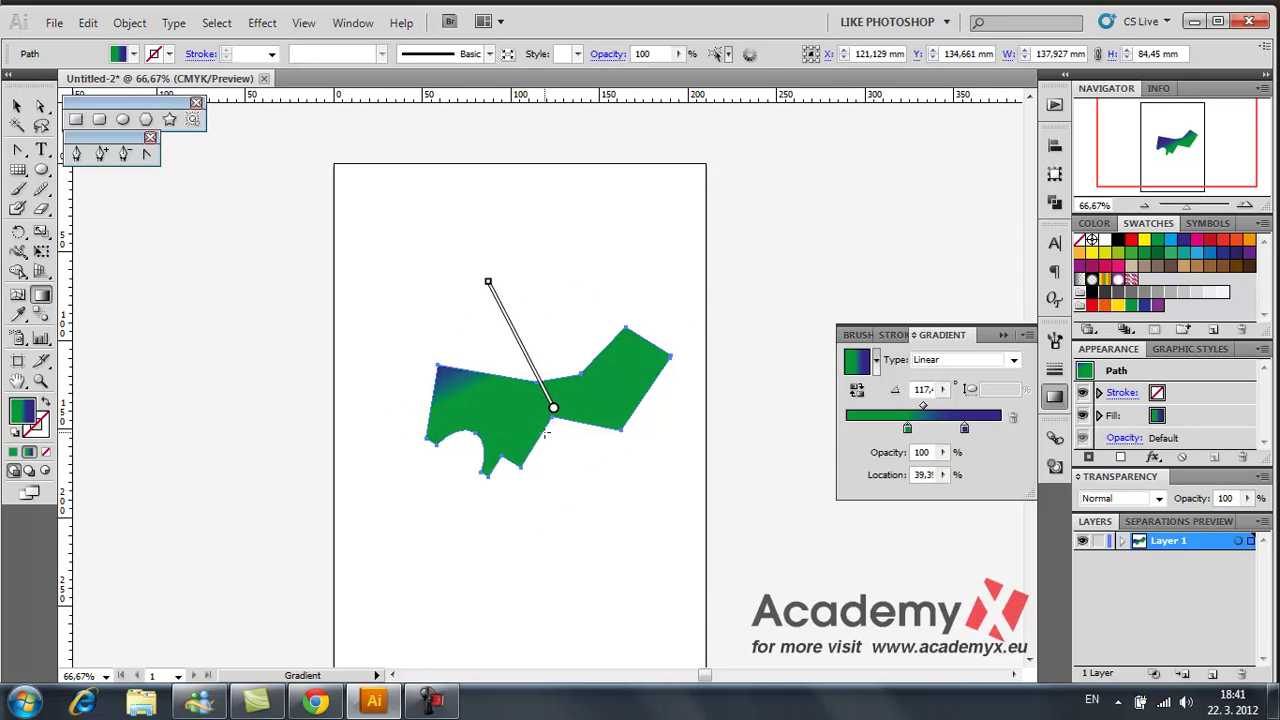
pyautogui.moveTo(488, 282); pyautogui.dragTo(500, 301)
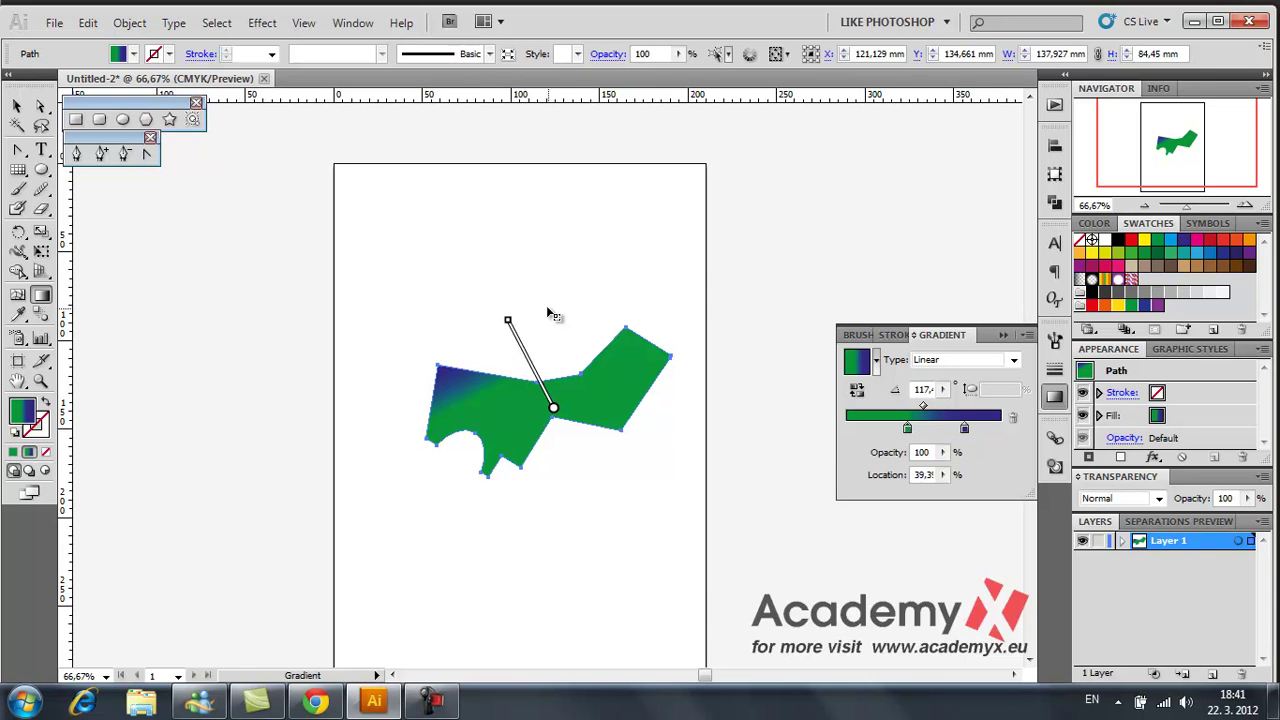
pyautogui.moveTo(553, 410)
pyautogui.mouseDown()
pyautogui.moveTo(578, 456)
pyautogui.moveTo(564, 426)
pyautogui.mouseUp()
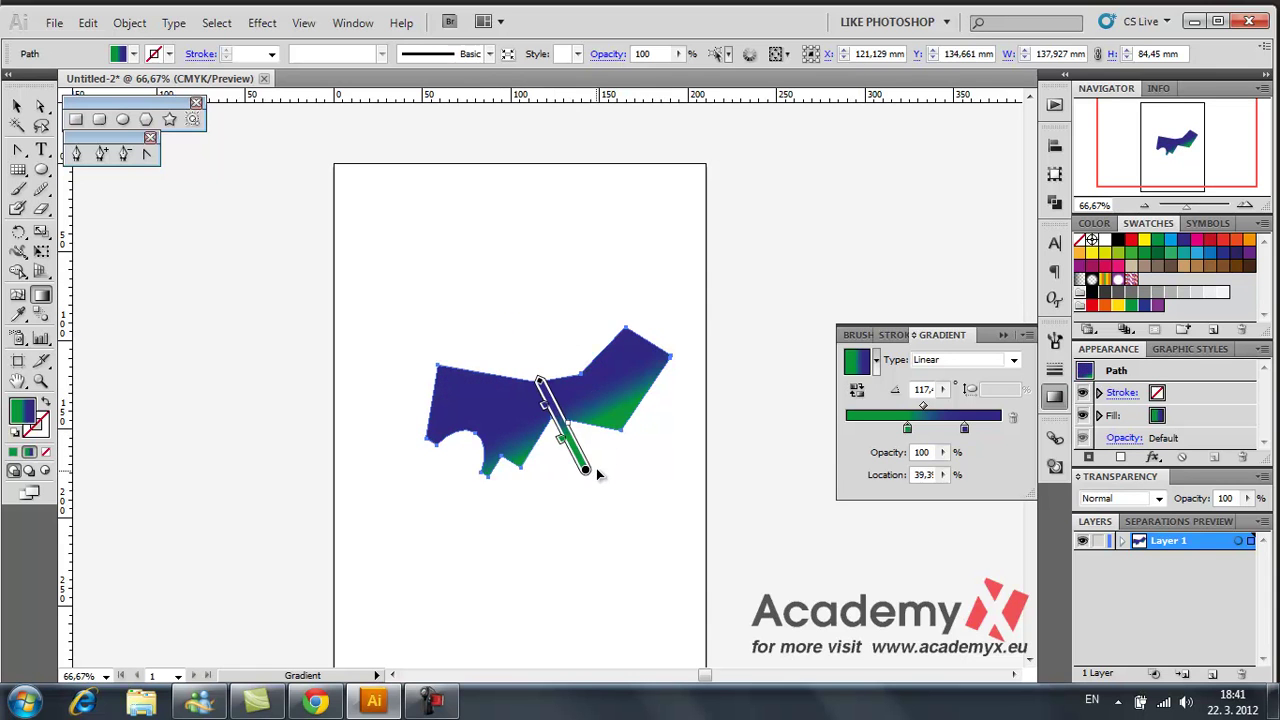
pyautogui.moveTo(540, 382)
pyautogui.mouseDown()
pyautogui.moveTo(622, 343)
pyautogui.moveTo(645, 353)
pyautogui.moveTo(455, 428)
pyautogui.mouseUp()
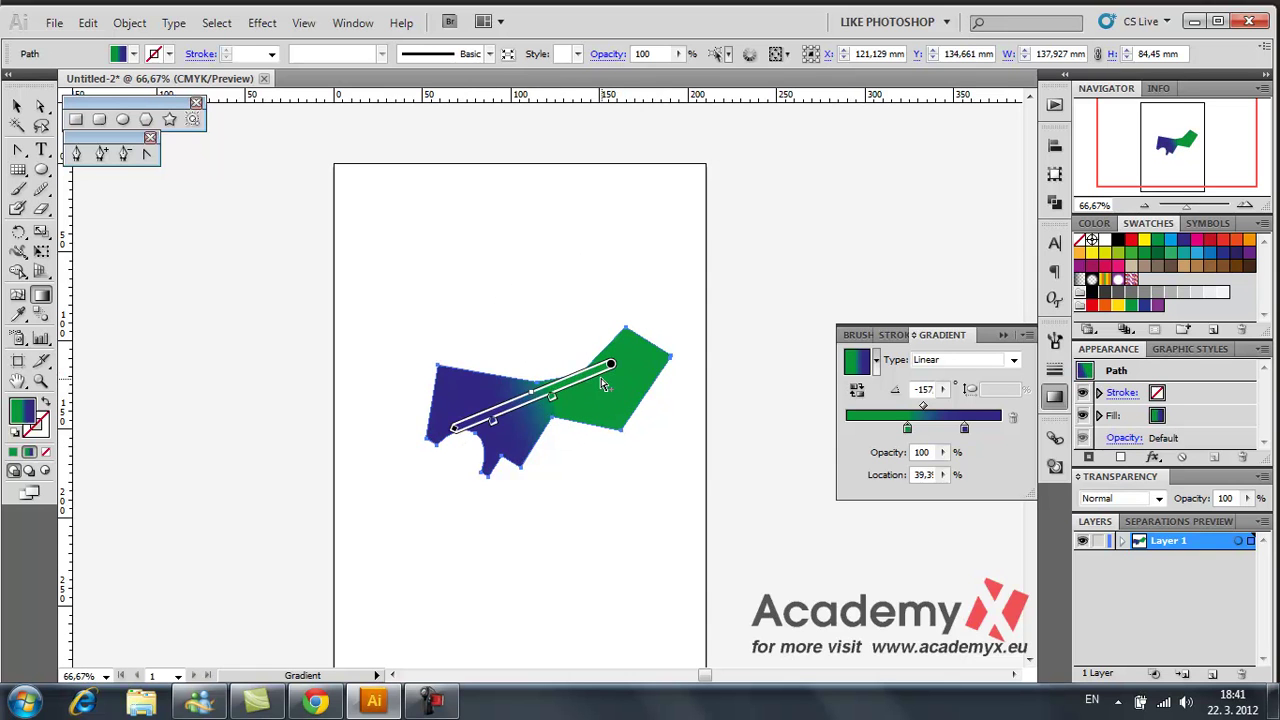
pyautogui.moveTo(552, 398); pyautogui.dragTo(580, 386)
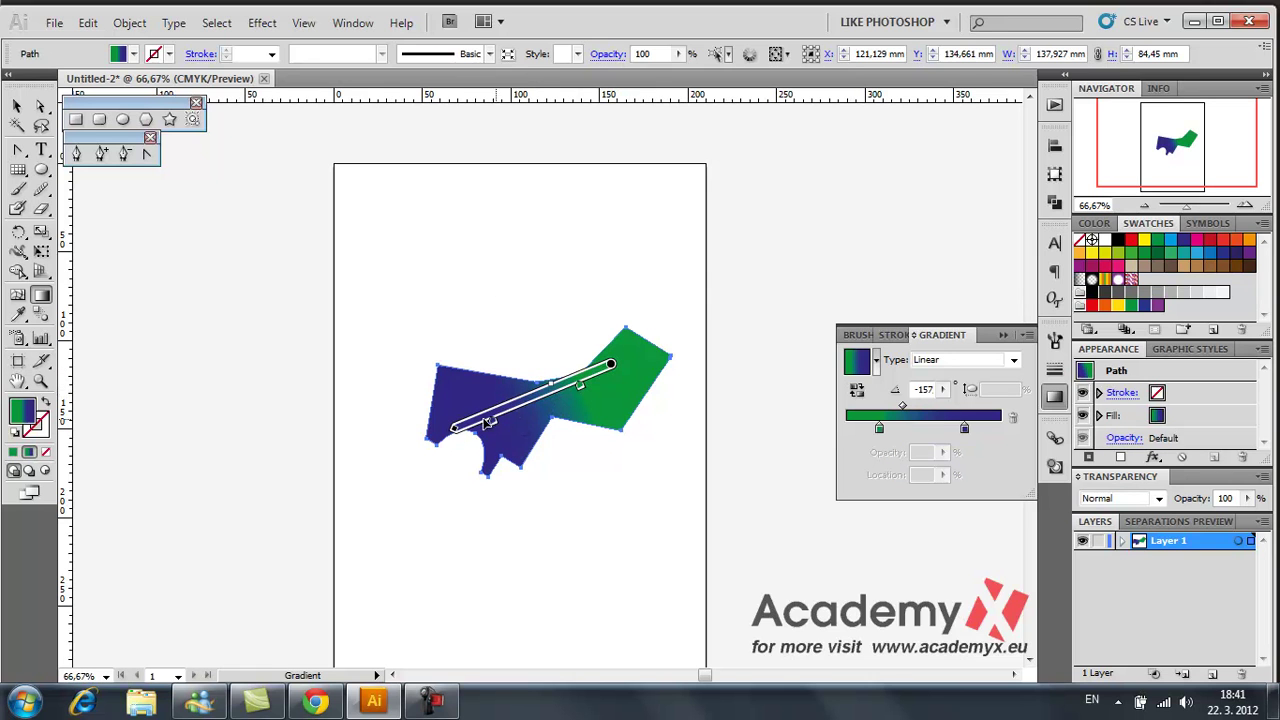
pyautogui.moveTo(492, 421); pyautogui.dragTo(532, 407)
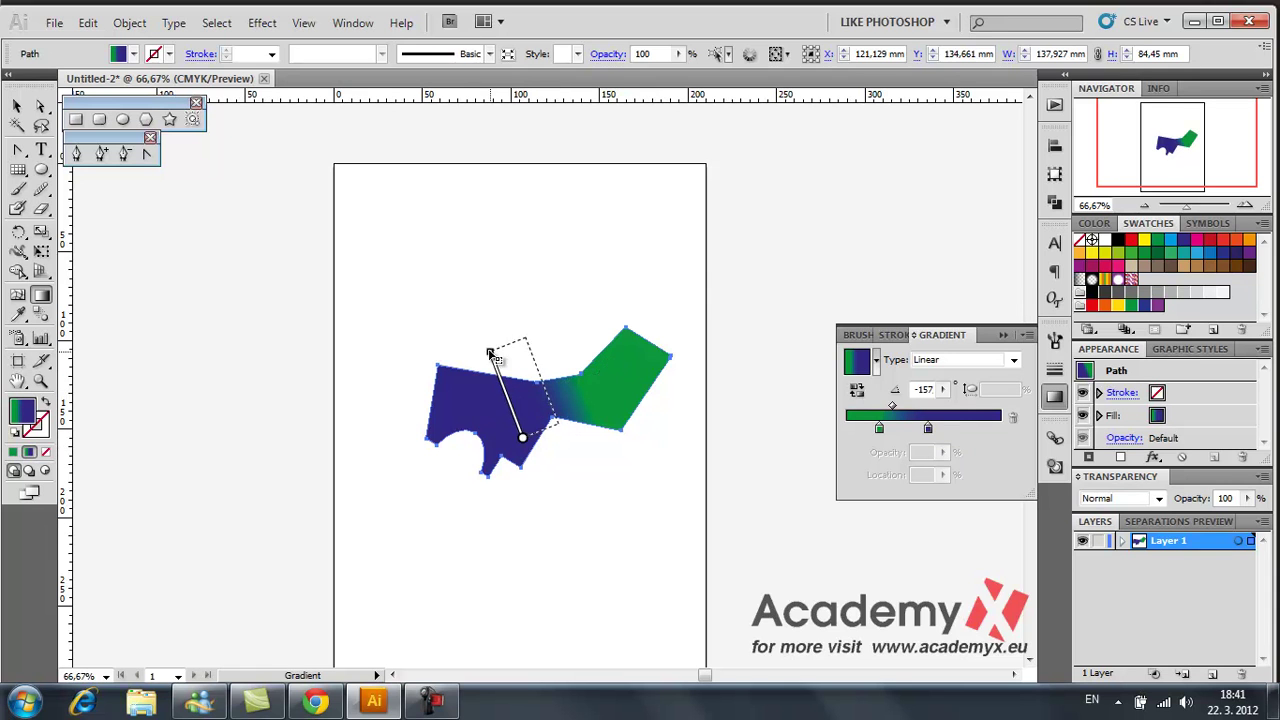
pyautogui.moveTo(526, 338); pyautogui.dragTo(558, 423)
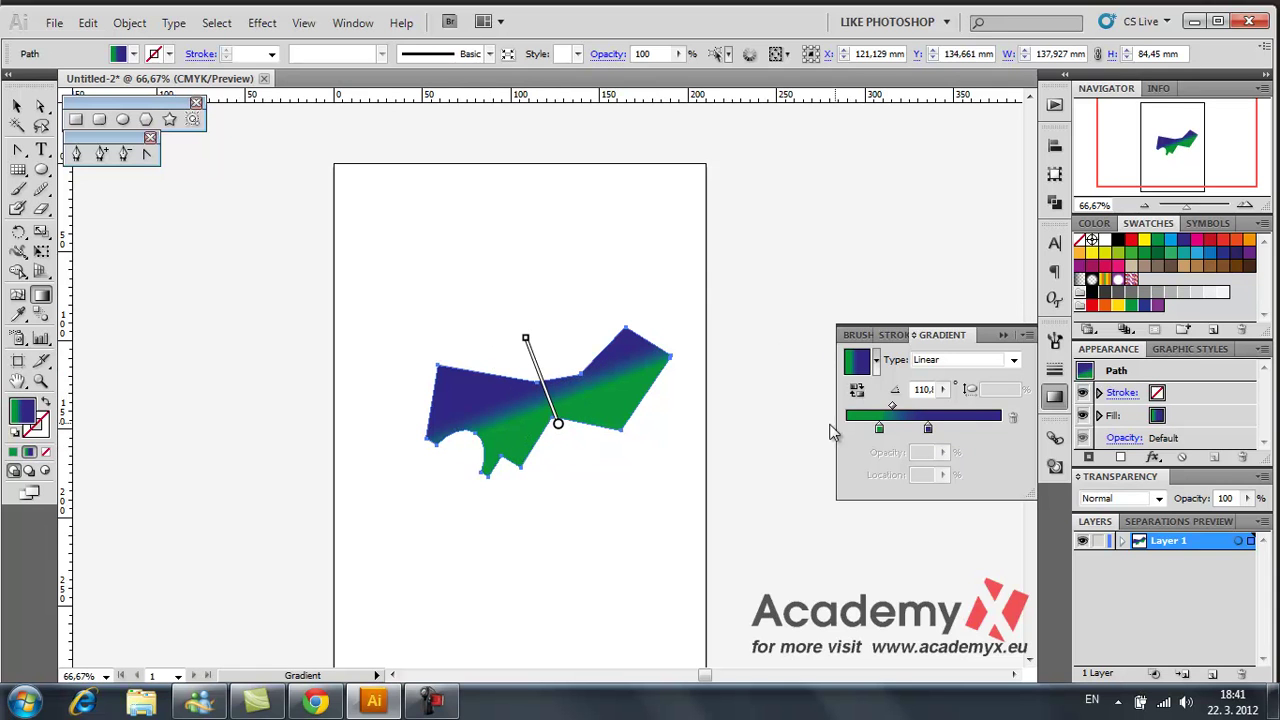
# Reset the angle to 0°, keep Linear type, and redraw the gradient running blue to green rightward
pyautogui.click(960, 415)
pyautogui.write('0')
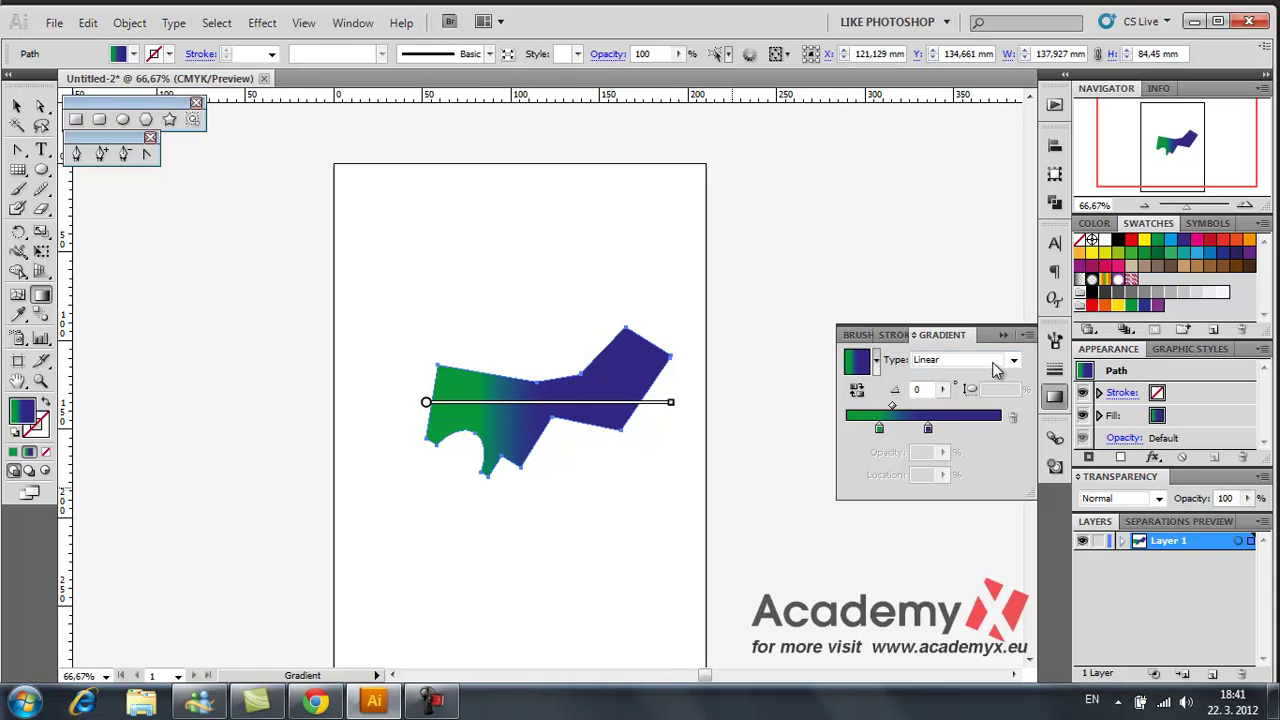
pyautogui.click(1013, 361)
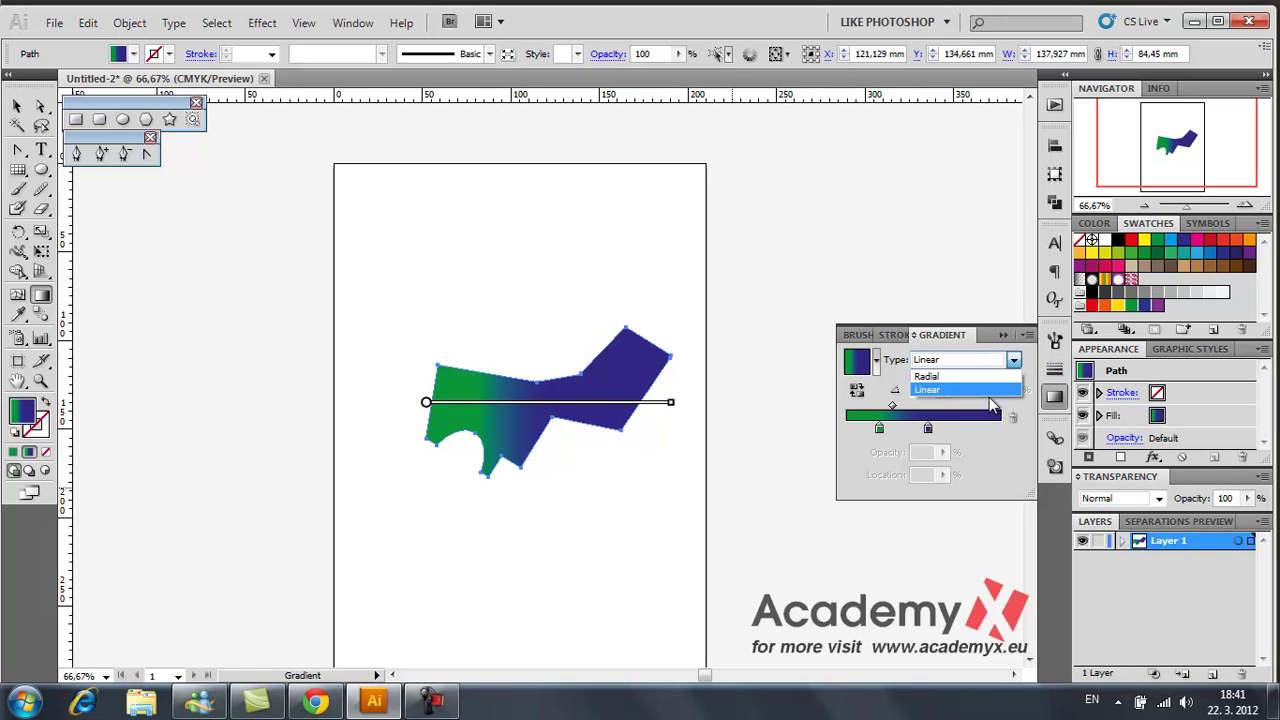
pyautogui.click(940, 397)
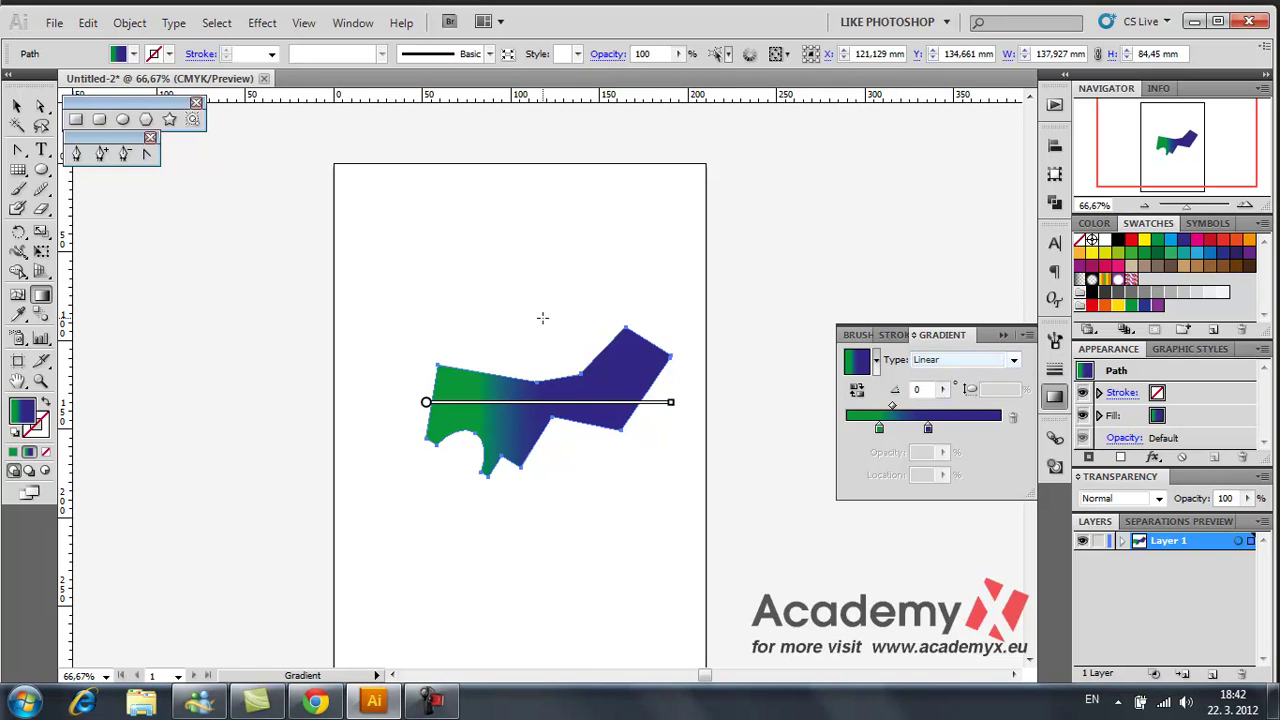
pyautogui.click(516, 428)
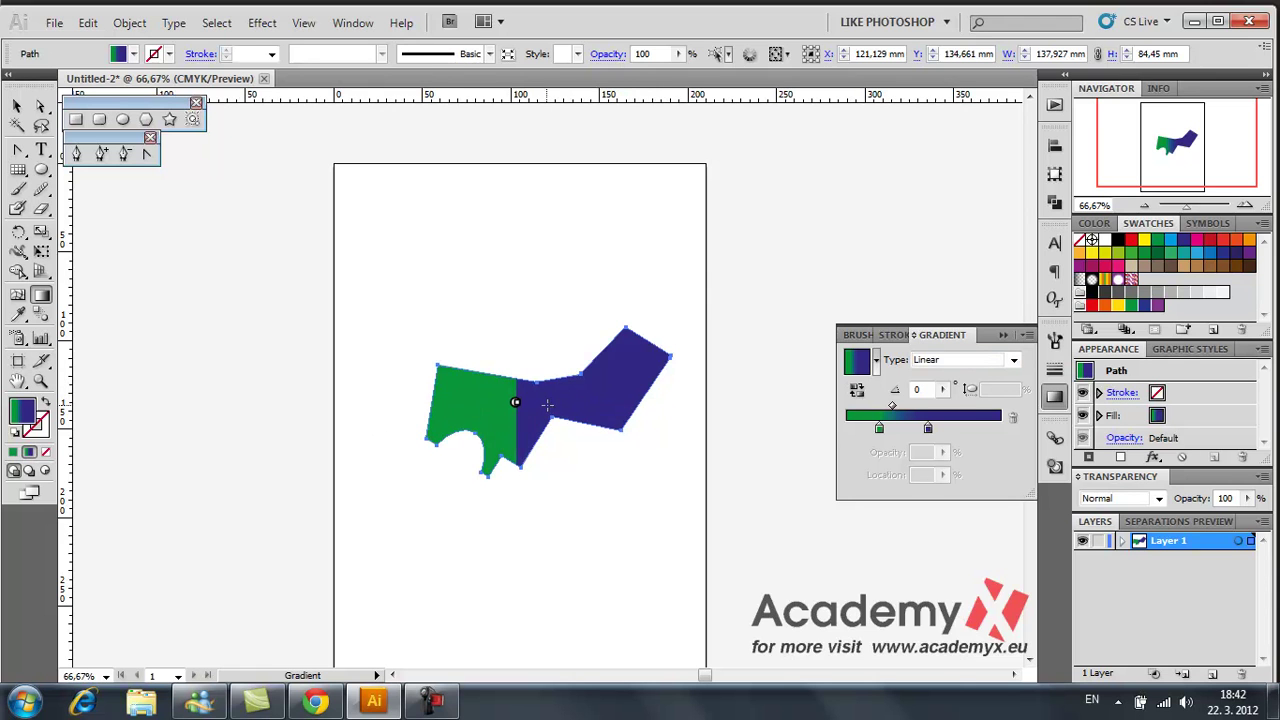
pyautogui.moveTo(512, 416); pyautogui.dragTo(658, 453)
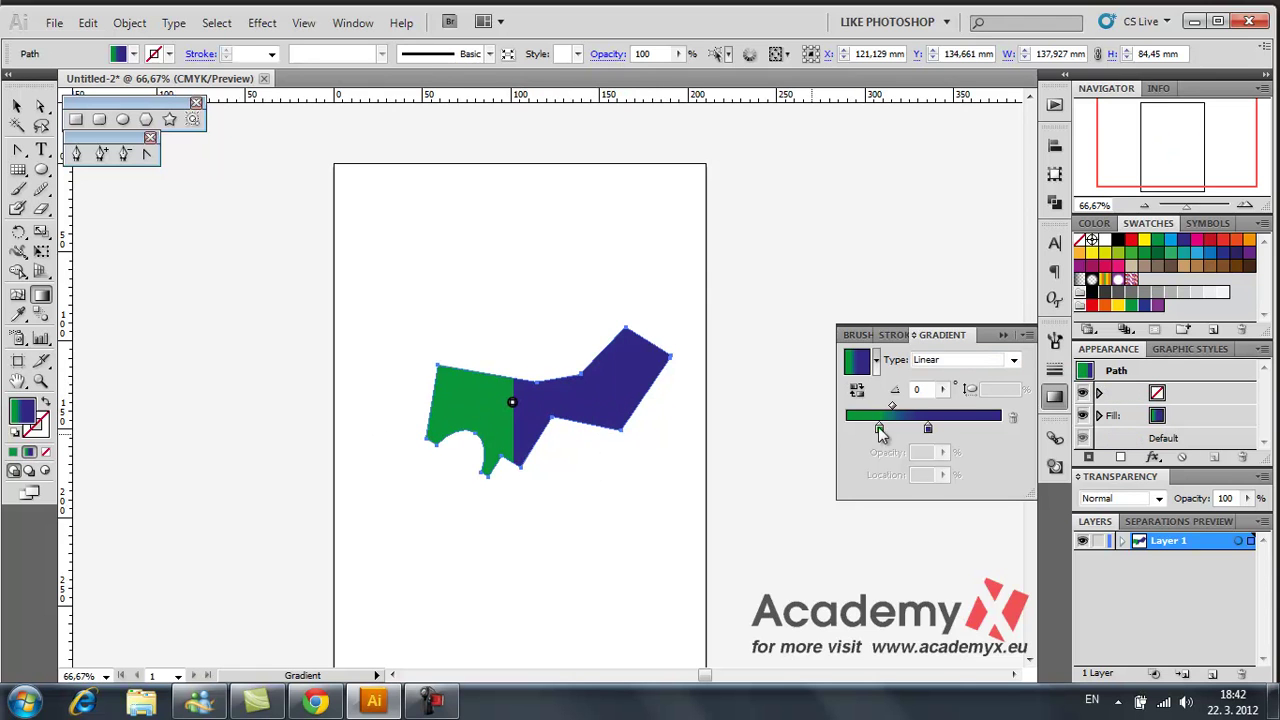
pyautogui.moveTo(485, 412); pyautogui.dragTo(640, 388)
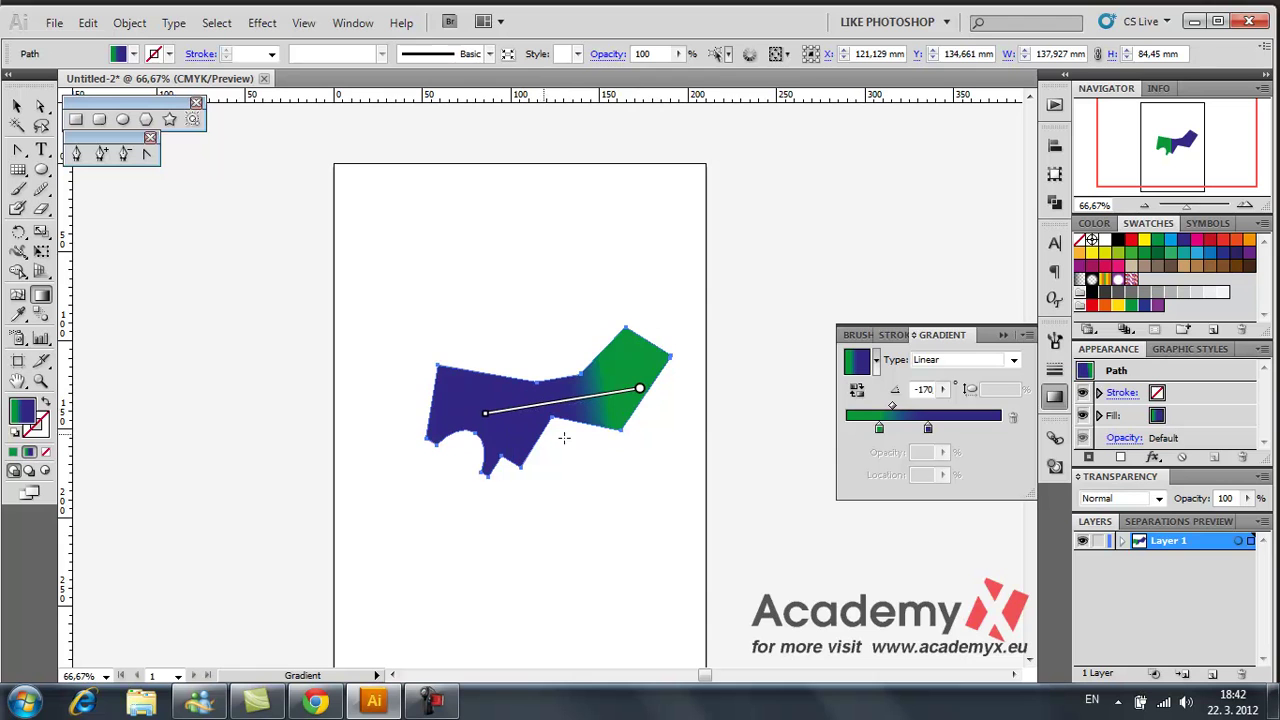
# Make the fill a radial gradient, shift its centre left, widen its reach, and select the shape
pyautogui.click(1014, 360)
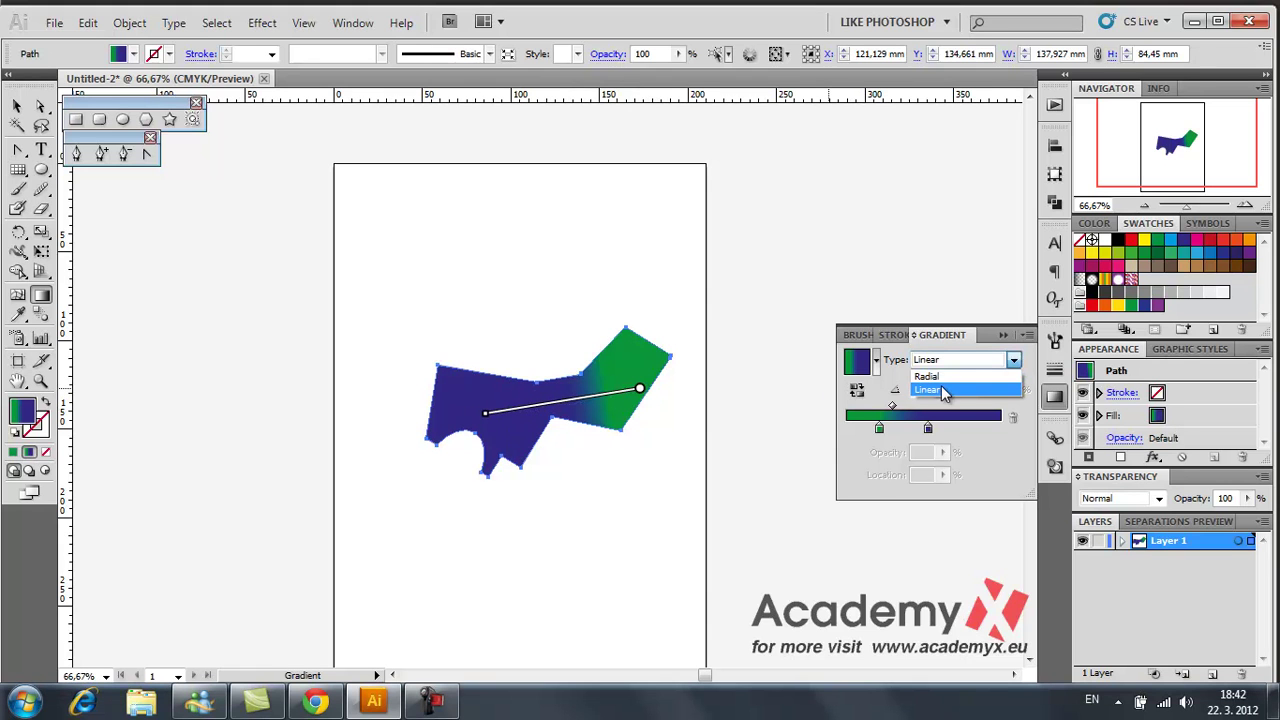
pyautogui.click(935, 388)
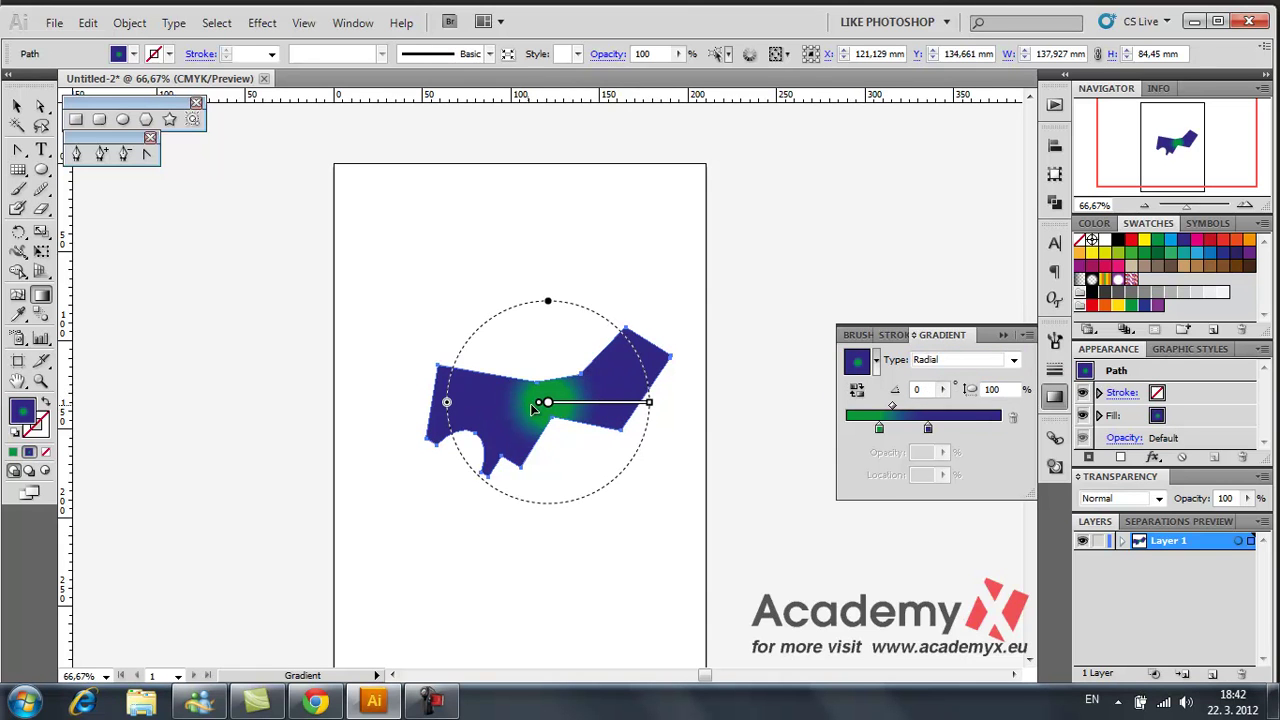
pyautogui.moveTo(567, 410)
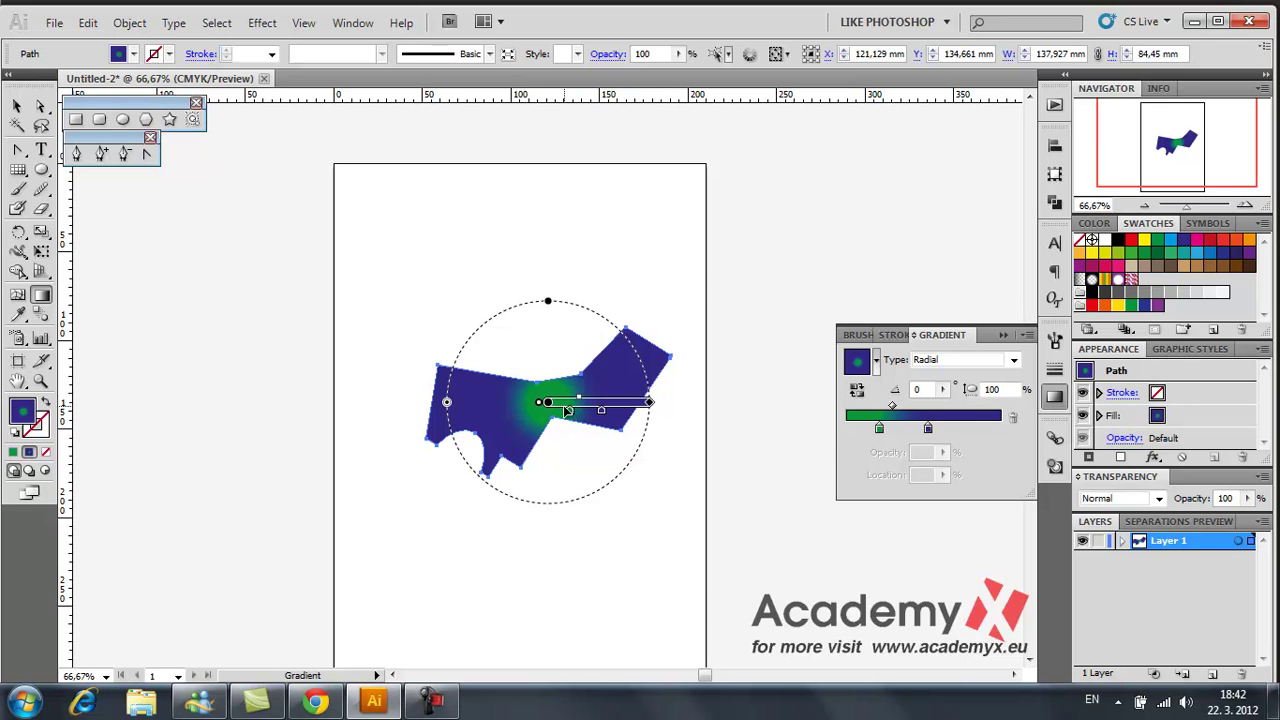
pyautogui.moveTo(549, 404)
pyautogui.mouseDown()
pyautogui.moveTo(531, 382)
pyautogui.moveTo(529, 410)
pyautogui.mouseUp()
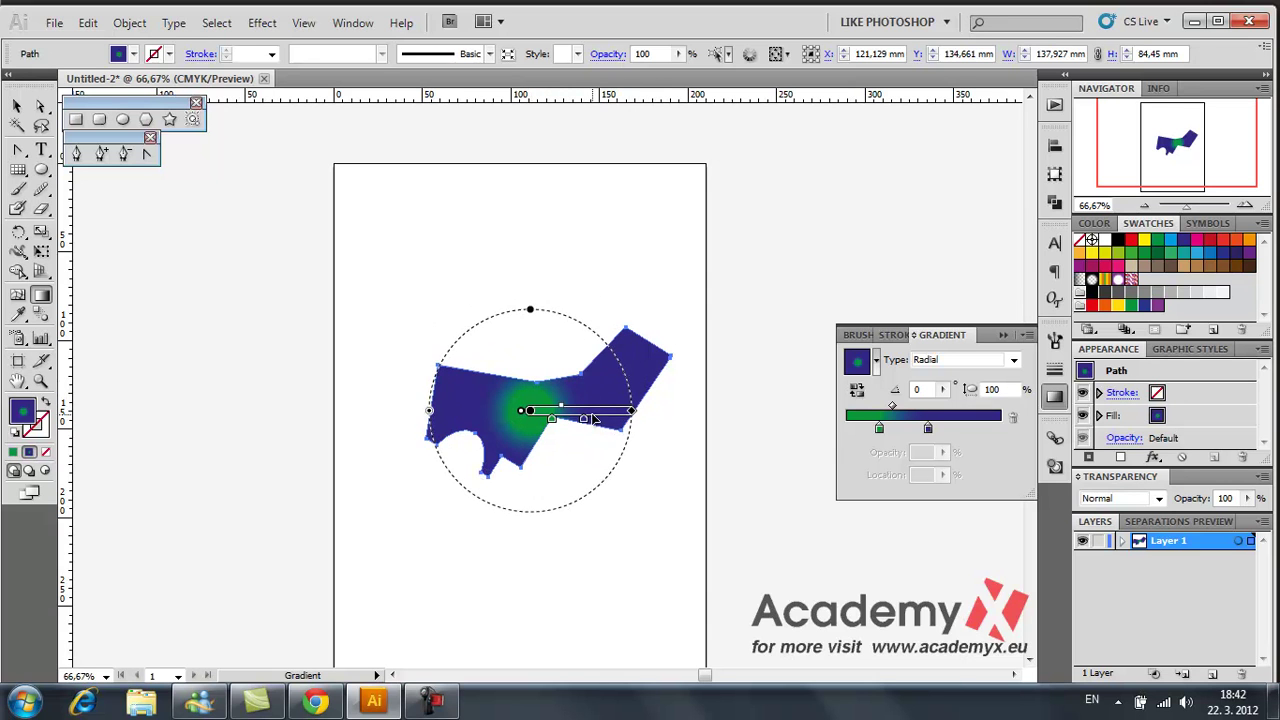
pyautogui.moveTo(631, 411)
pyautogui.mouseDown()
pyautogui.moveTo(711, 411)
pyautogui.moveTo(638, 424)
pyautogui.mouseUp()
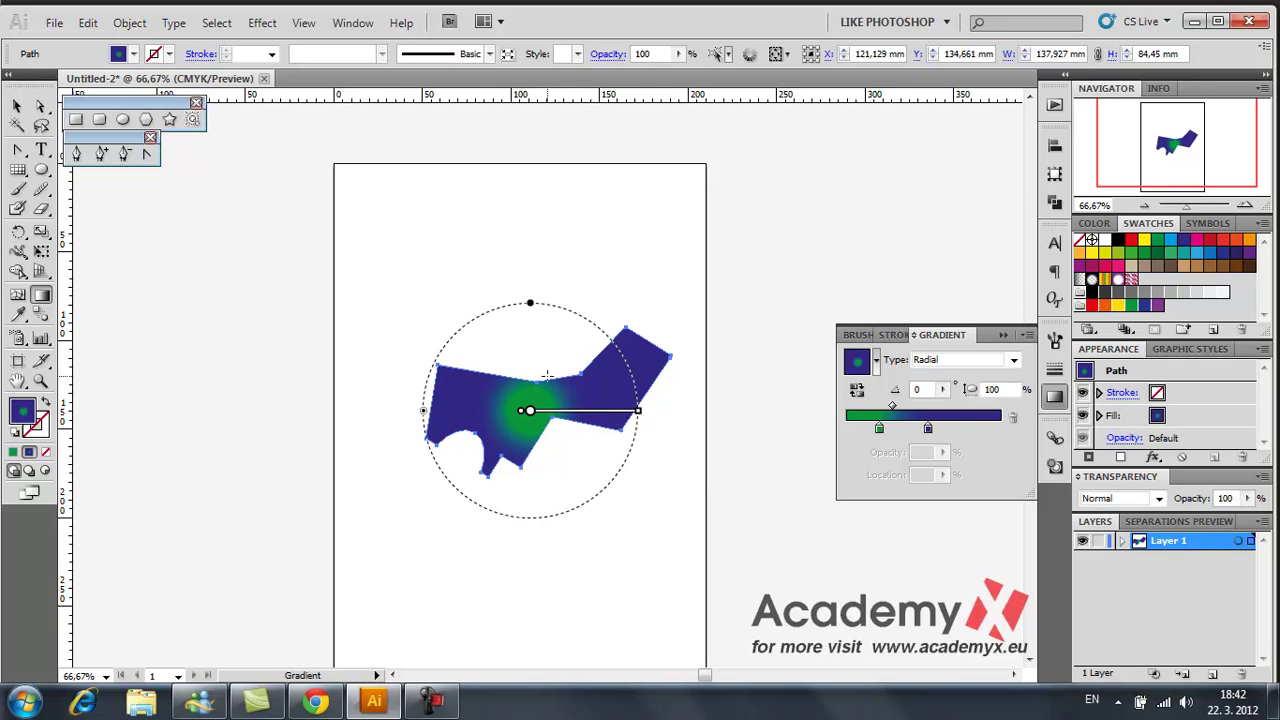
pyautogui.click(17, 106)
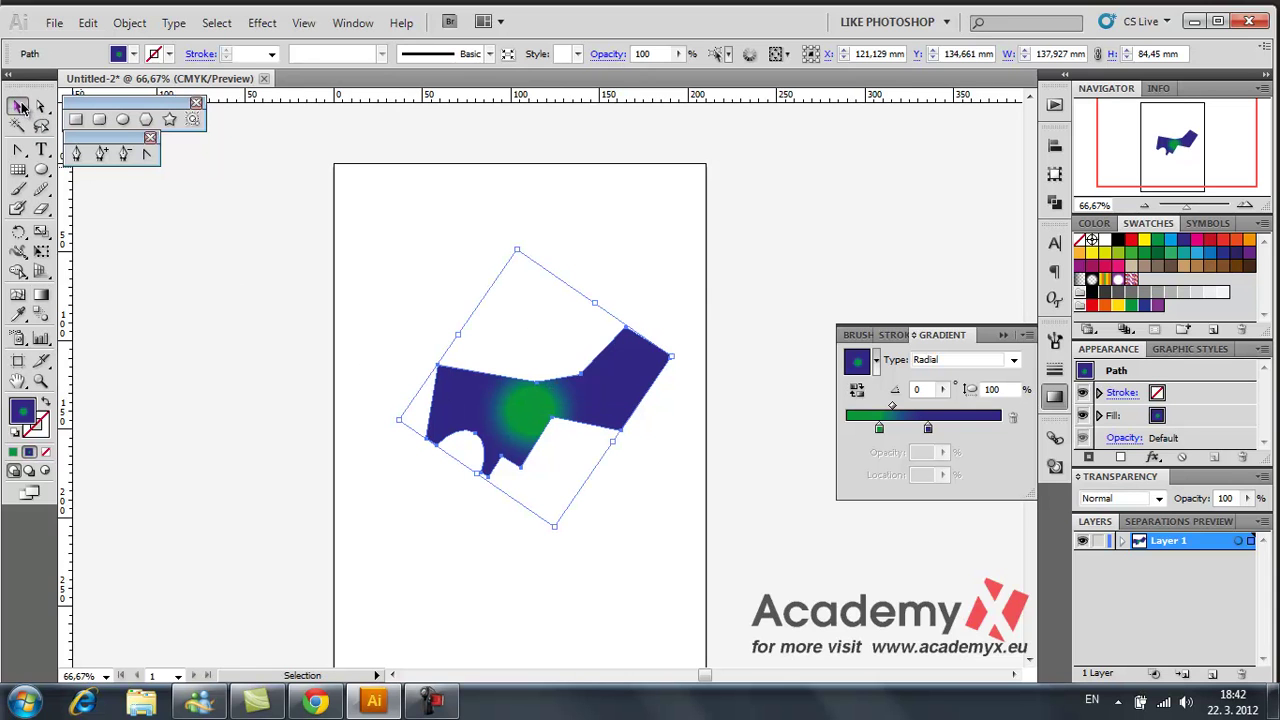
pyautogui.moveTo(395, 280); pyautogui.dragTo(681, 531)
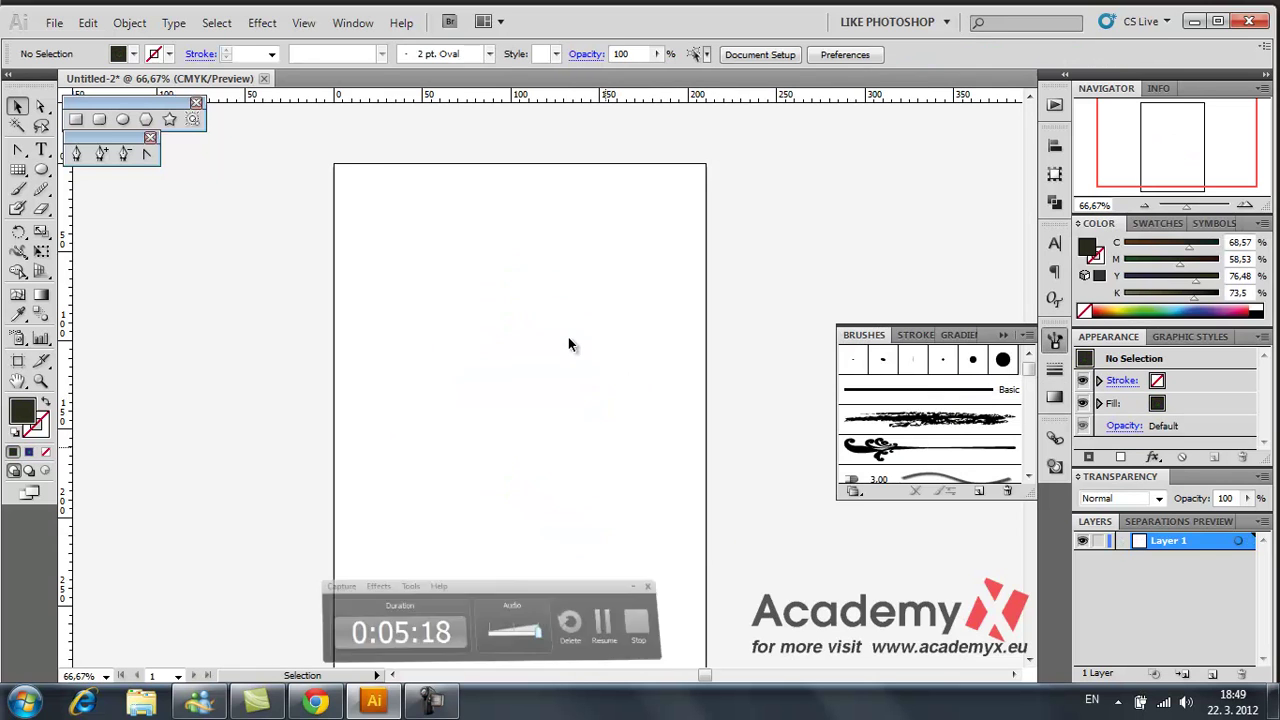
# Add point text 'ahoj' on the page and move it toward the centre
pyautogui.click(41, 151)
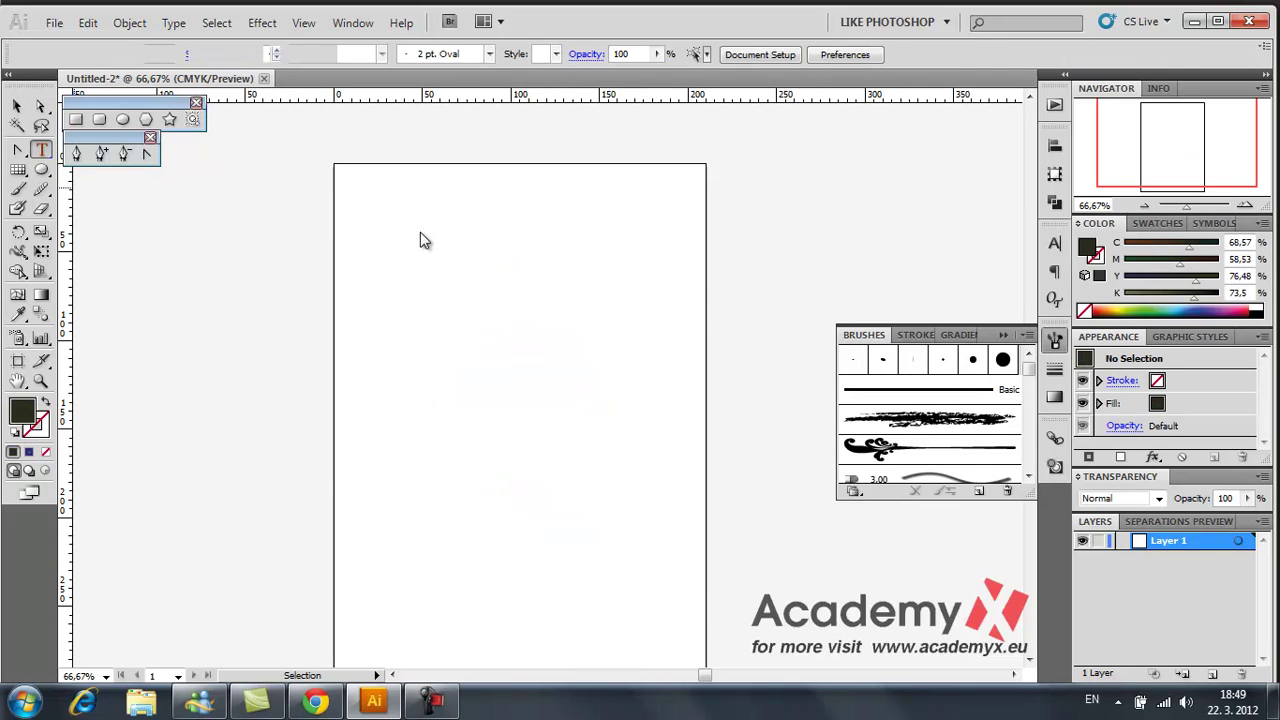
pyautogui.click(375, 288)
pyautogui.write('ahoj')
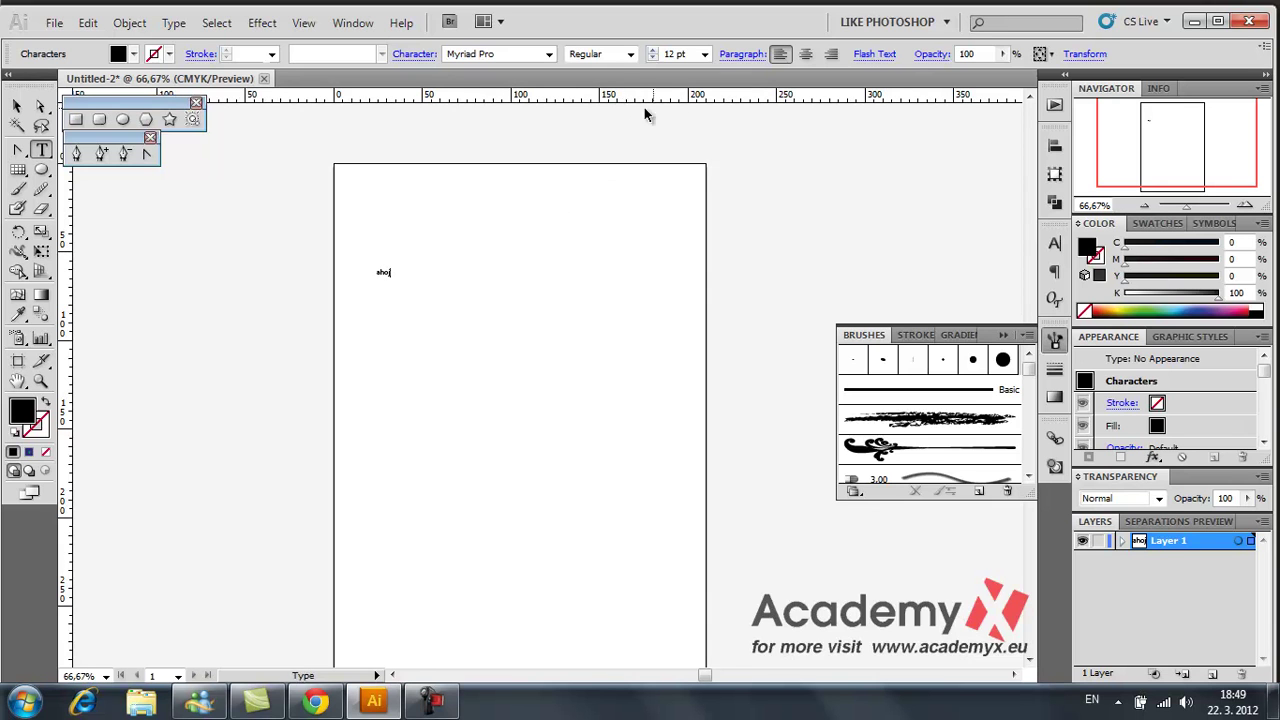
pyautogui.click(17, 106)
pyautogui.moveTo(383, 273); pyautogui.dragTo(451, 286)
# Zoom in on the ahoj text and select it to change its font size
pyautogui.click(41, 381)
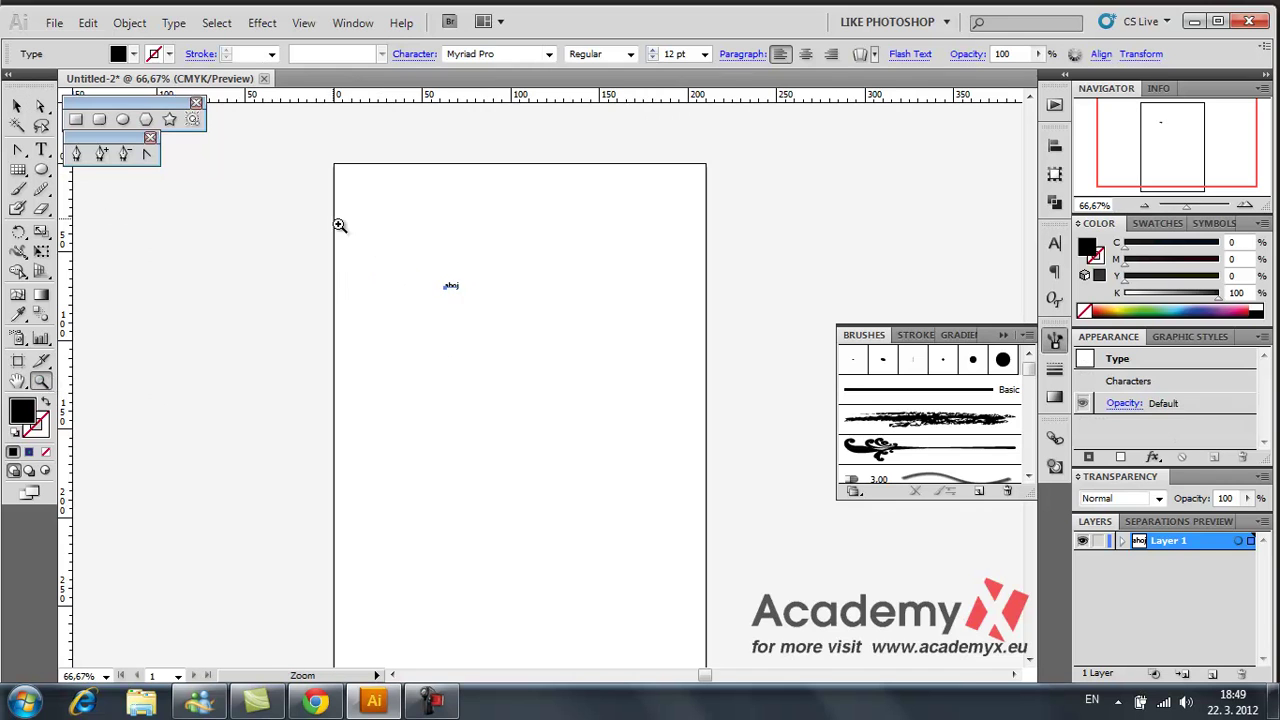
pyautogui.moveTo(337, 214); pyautogui.dragTo(618, 397)
pyautogui.click(17, 106)
pyautogui.click(705, 54)
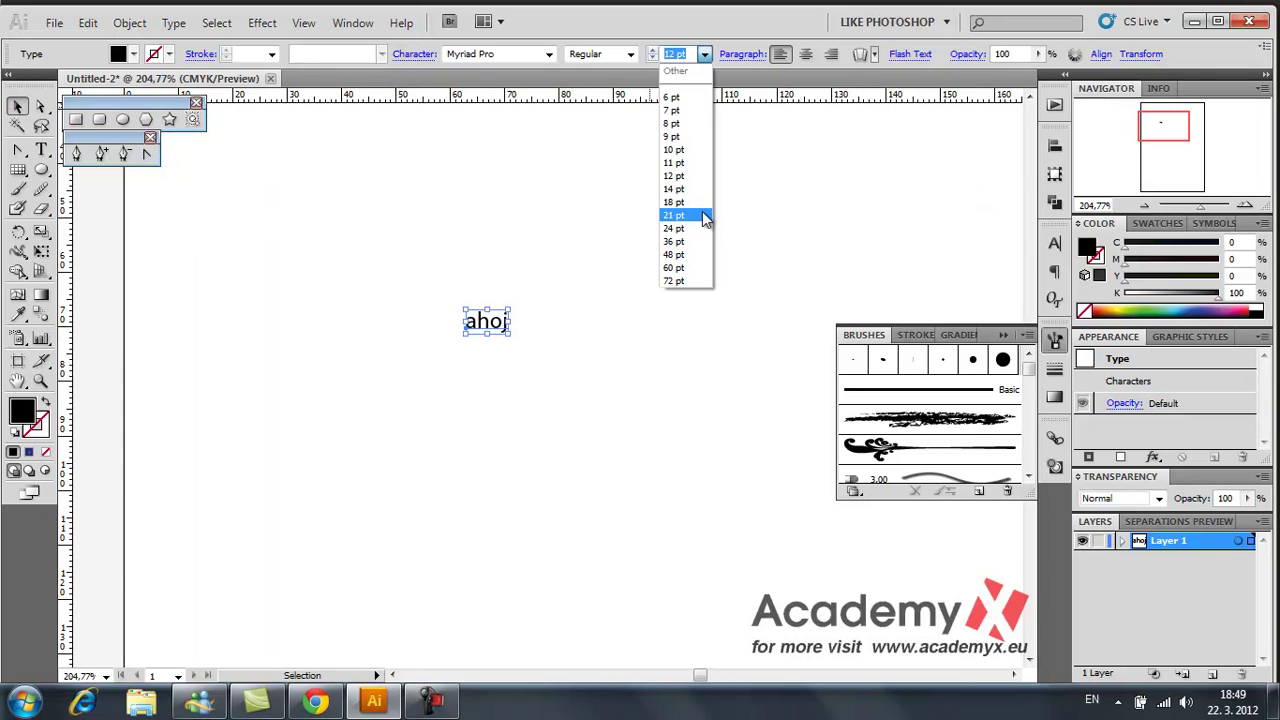
# Set the ahoj text to 24 pt, keeping Myriad Pro Regular
pyautogui.click(680, 229)
pyautogui.click(549, 54)
pyautogui.click(708, 56)
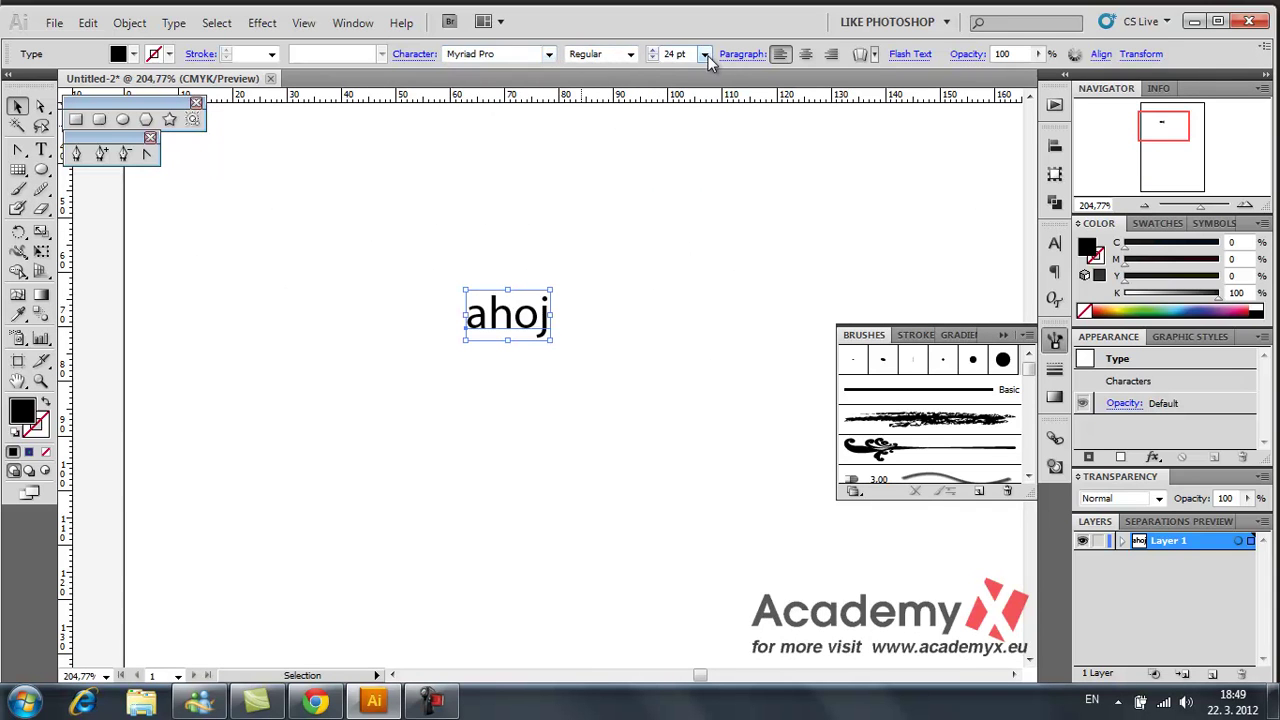
pyautogui.click(549, 54)
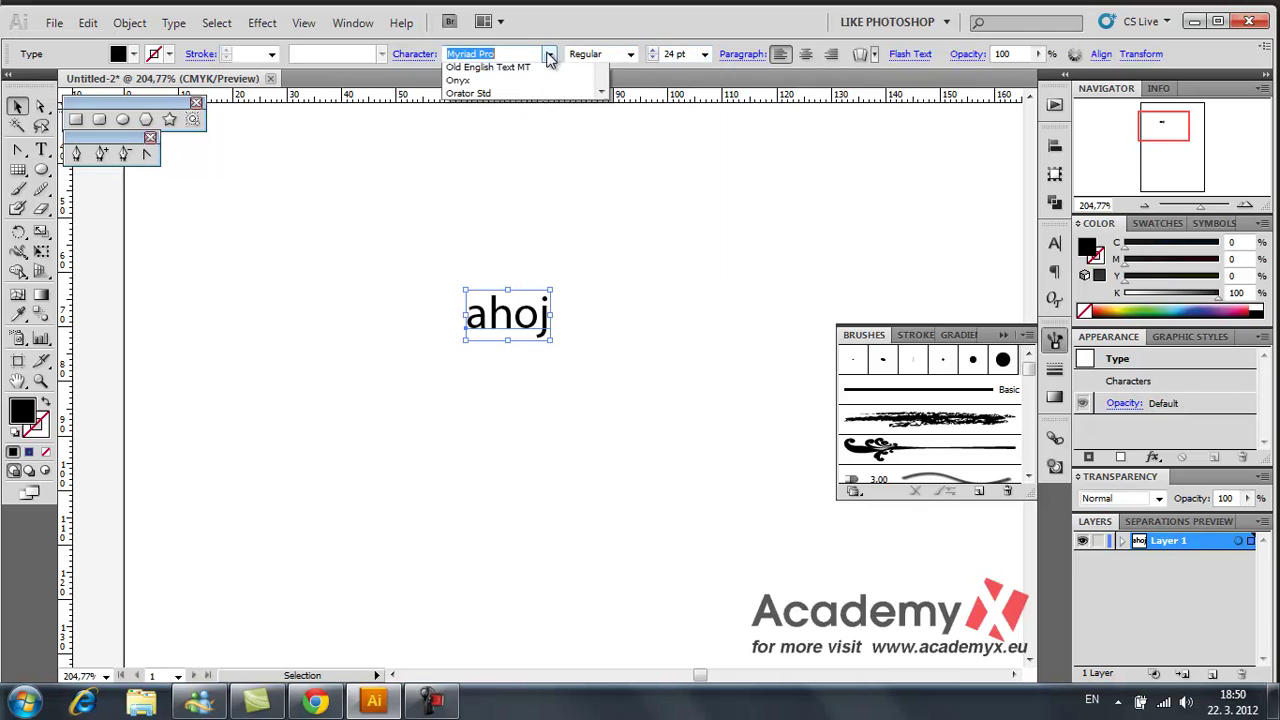
pyautogui.moveTo(600, 130)
pyautogui.mouseDown()
pyautogui.moveTo(613, 183)
pyautogui.moveTo(603, 78)
pyautogui.mouseUp()
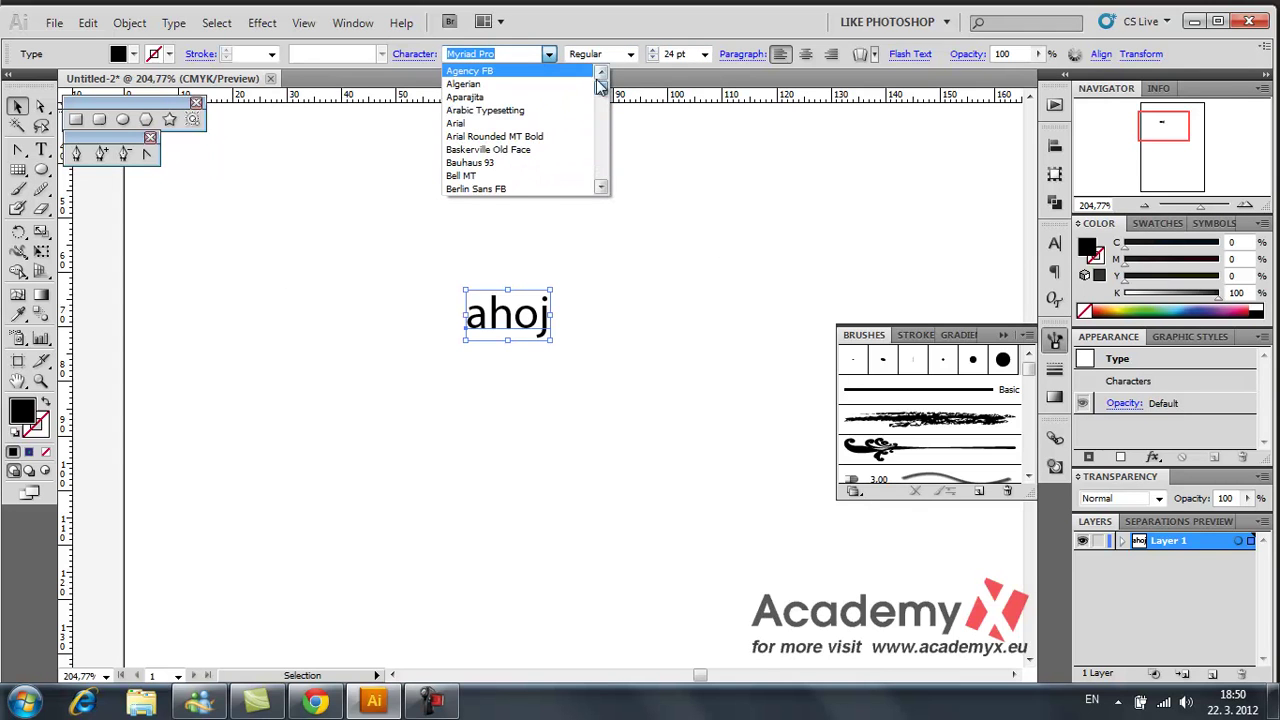
pyautogui.click(622, 60)
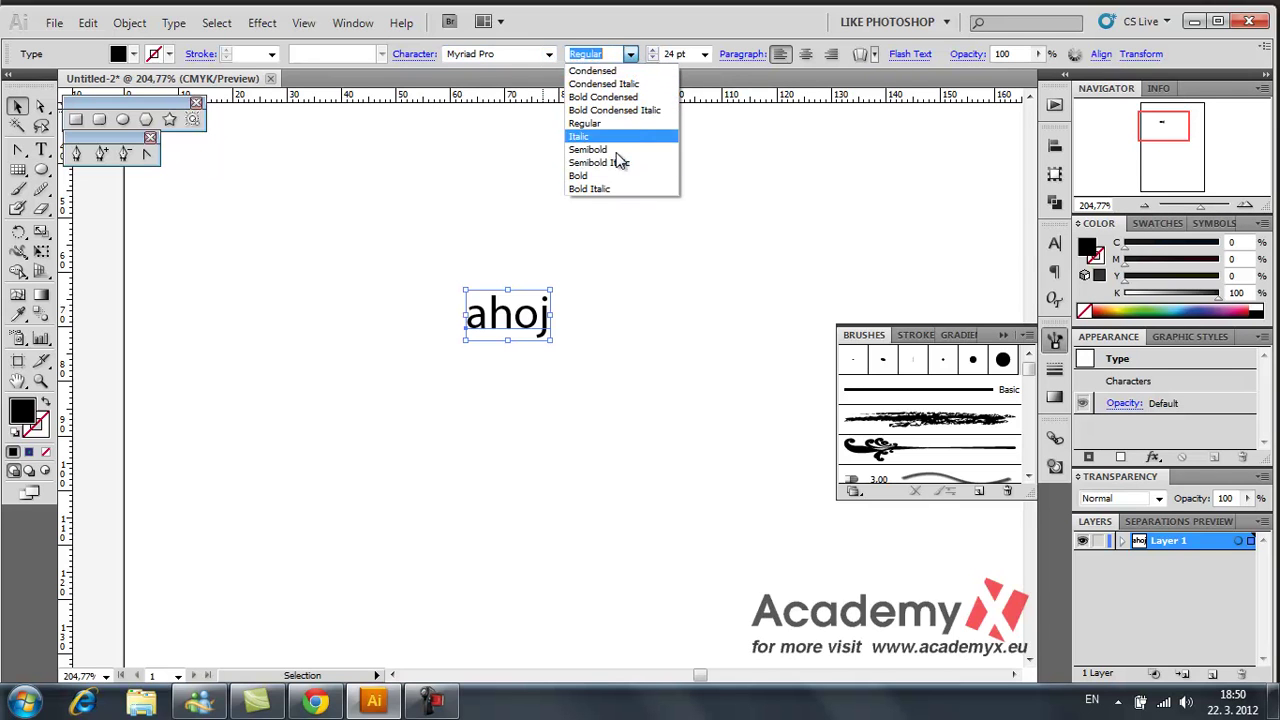
pyautogui.click(631, 56)
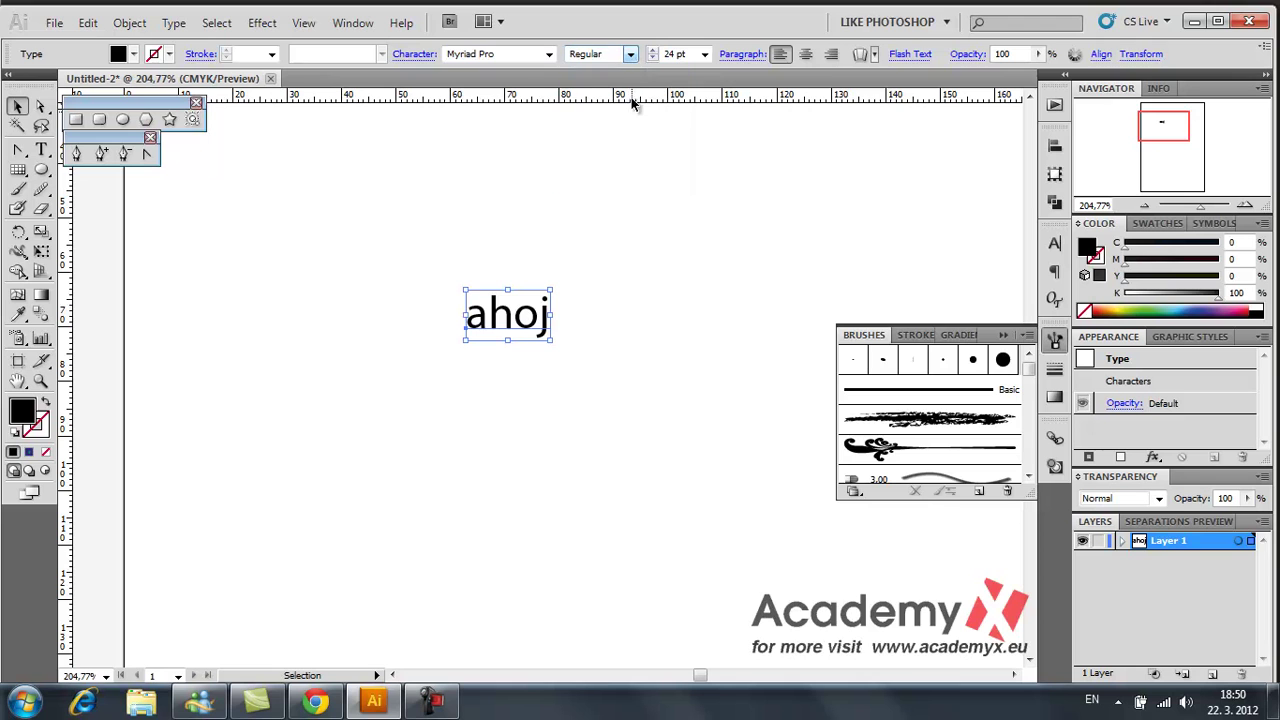
# Retype the ending 'oj' of ahoj with the Type tool and exit text editing
pyautogui.click(41, 149)
pyautogui.click(548, 318)
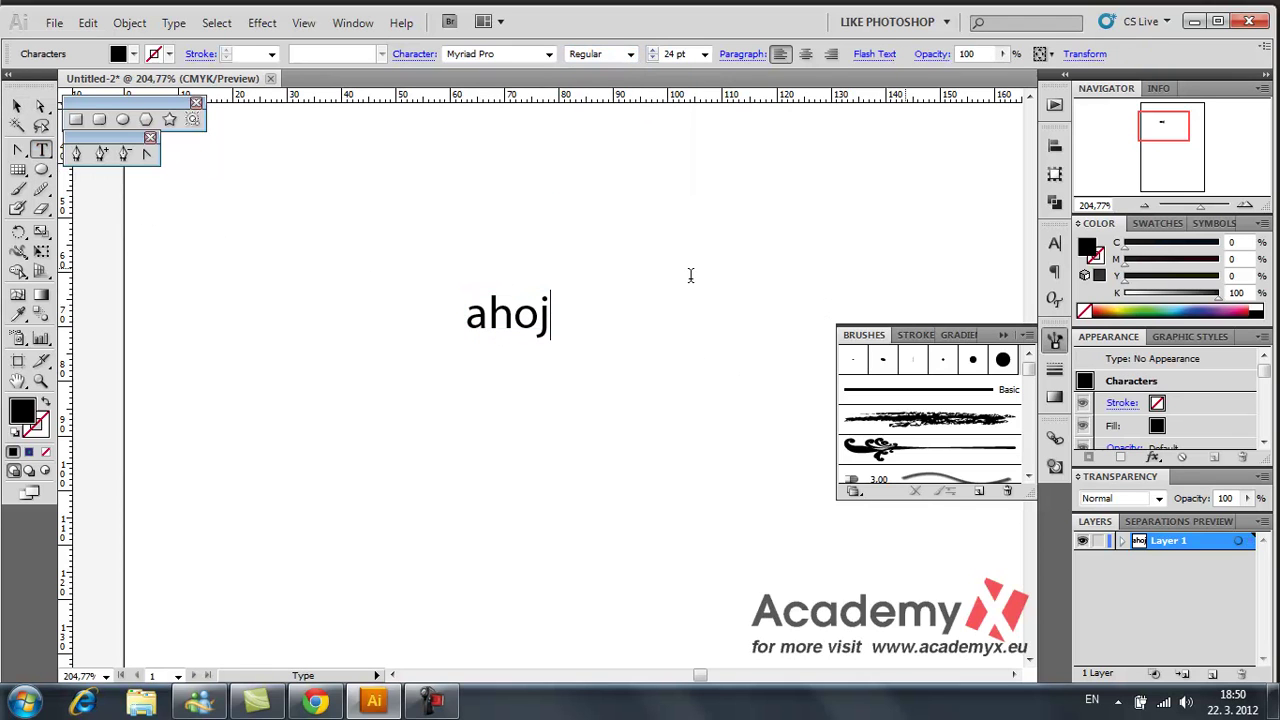
pyautogui.press('BackSpace')
pyautogui.press('BackSpace')
pyautogui.write('oj')
pyautogui.press('Escape')
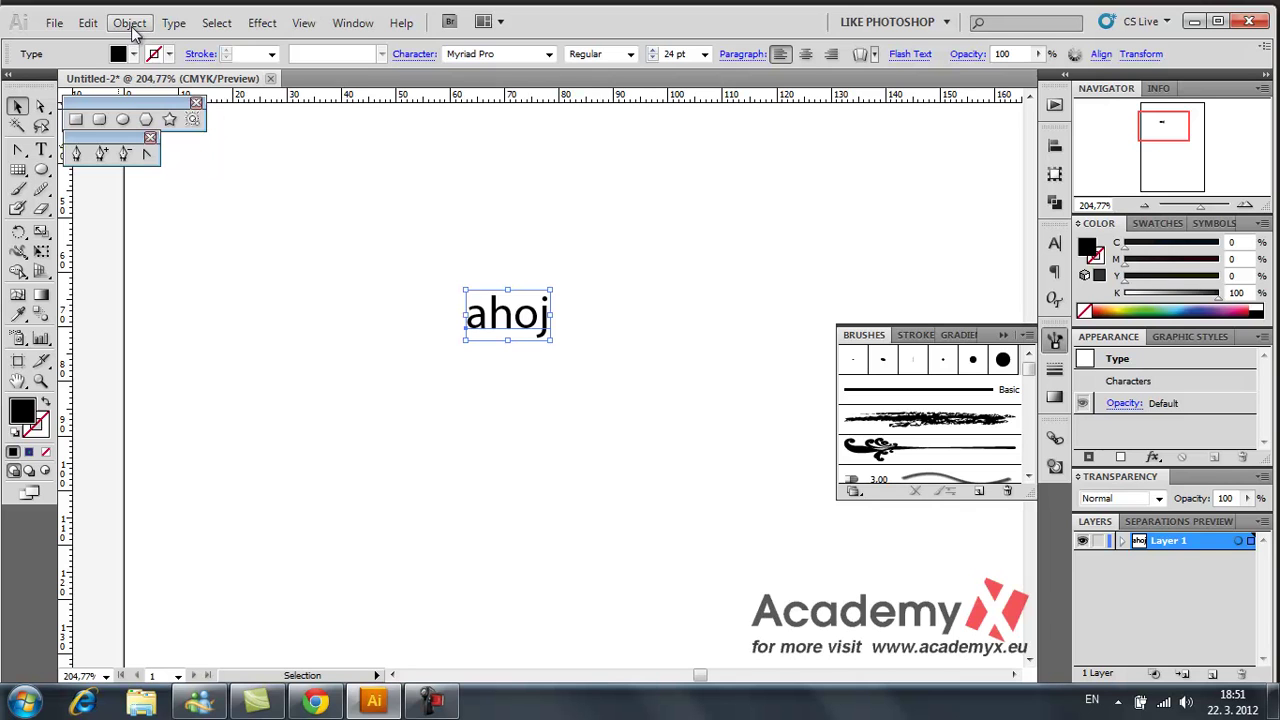
# Expand the ahoj text into outlined shapes with Object > Expand
pyautogui.click(129, 22)
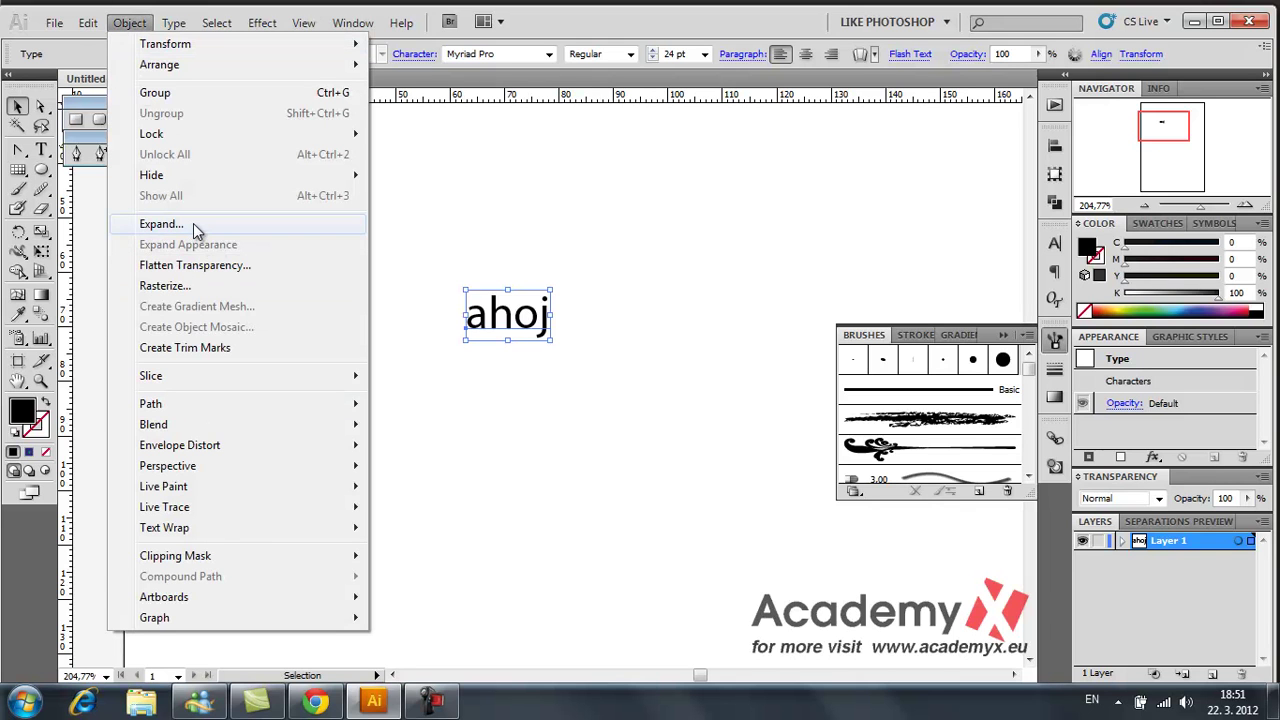
pyautogui.click(195, 224)
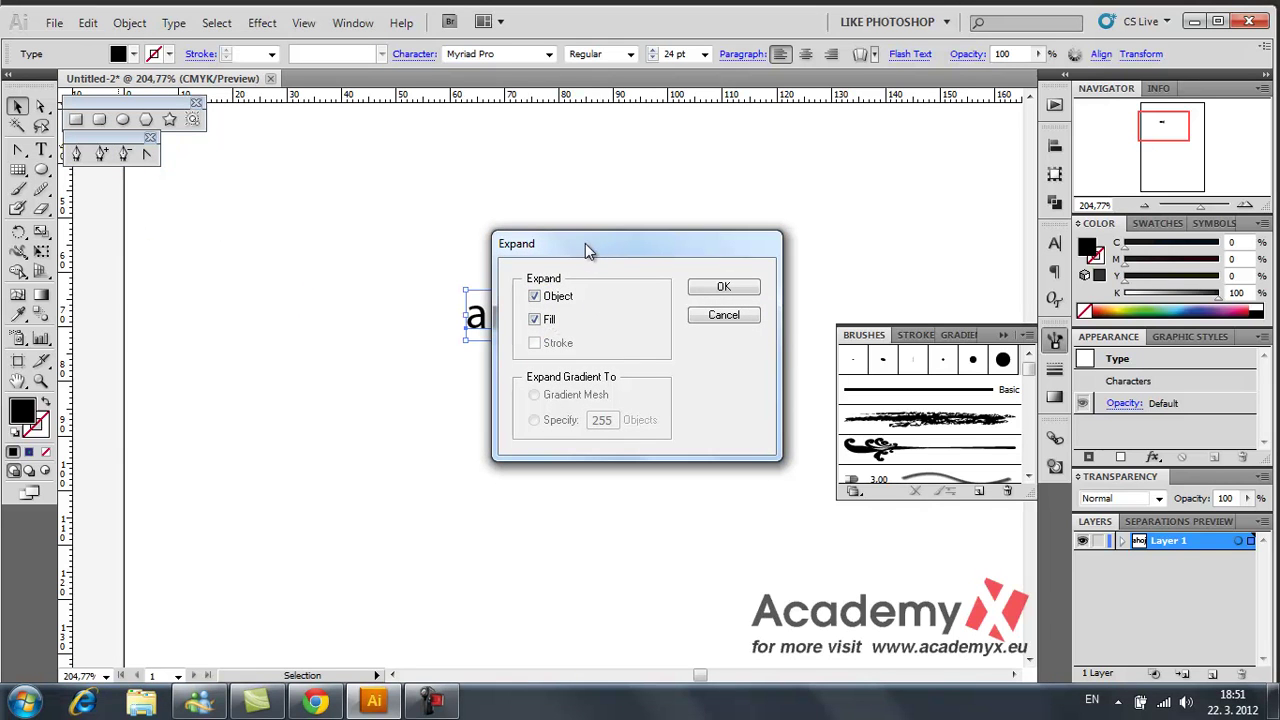
pyautogui.moveTo(630, 255); pyautogui.dragTo(472, 238)
pyautogui.click(565, 270)
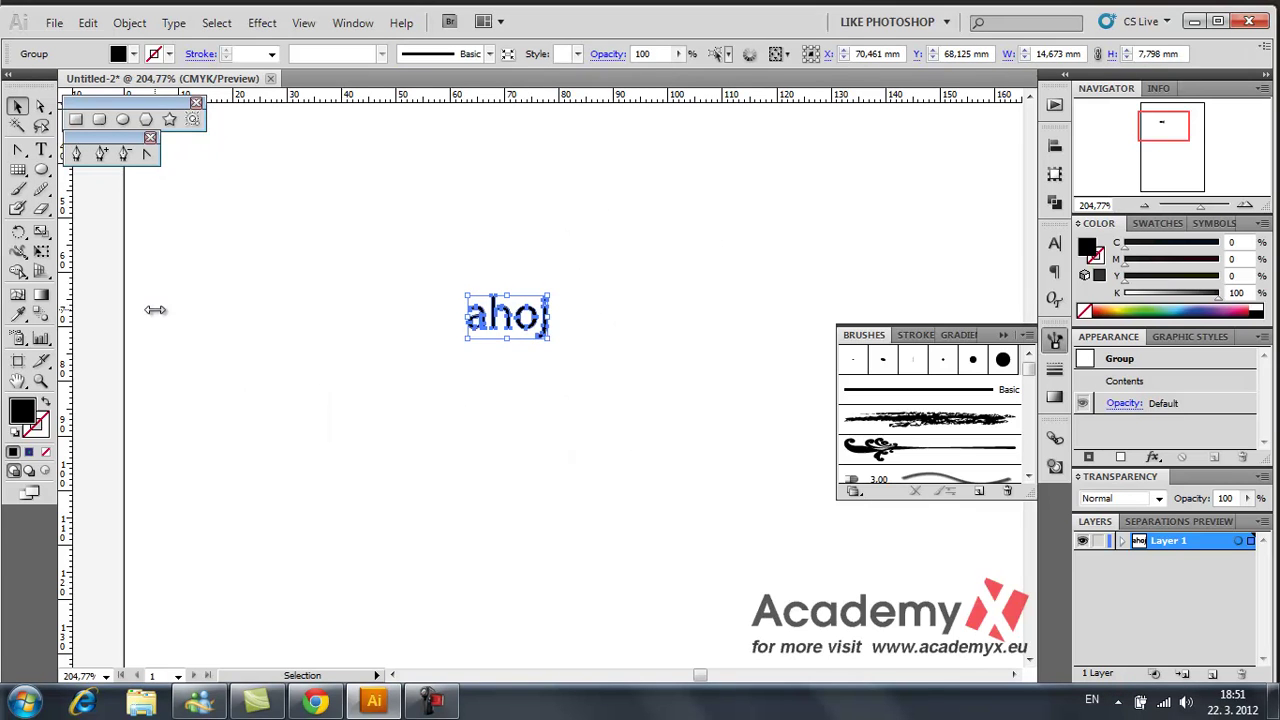
pyautogui.click(585, 463)
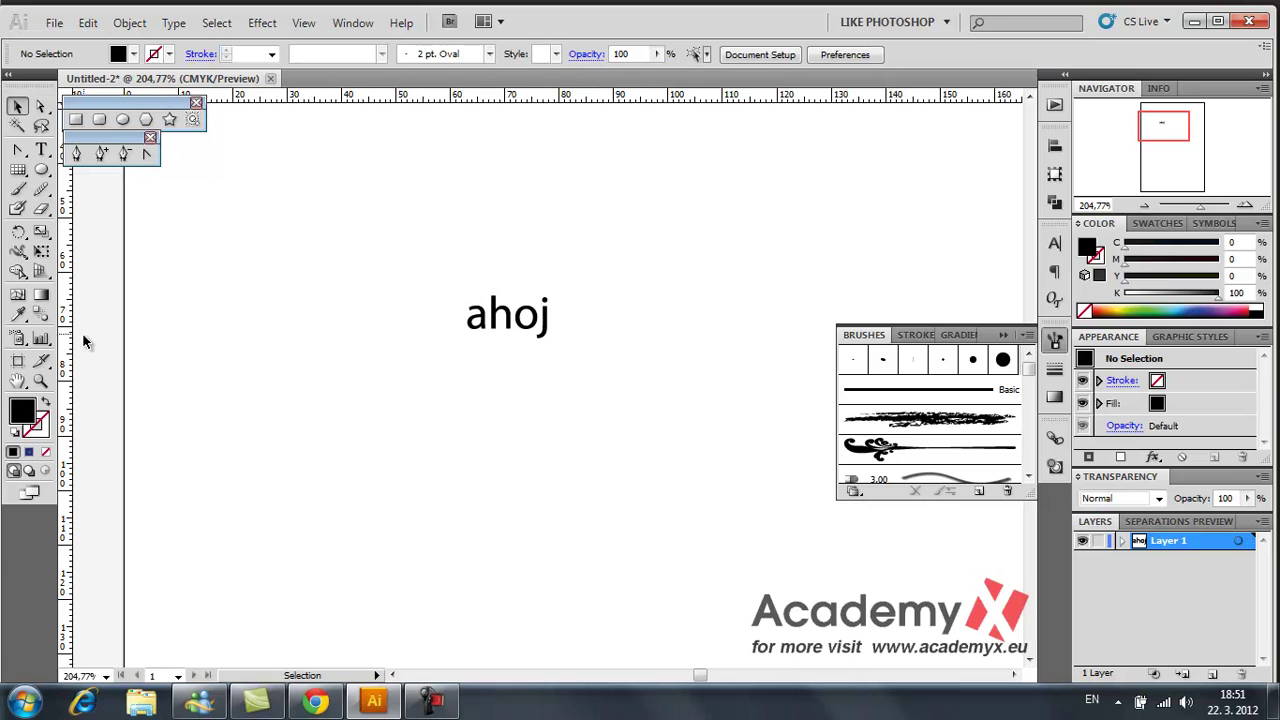
# Zoom in on the lettering and drag the h's top anchors upward to lengthen its stem
pyautogui.click(40, 380)
pyautogui.moveTo(418, 310); pyautogui.dragTo(608, 397)
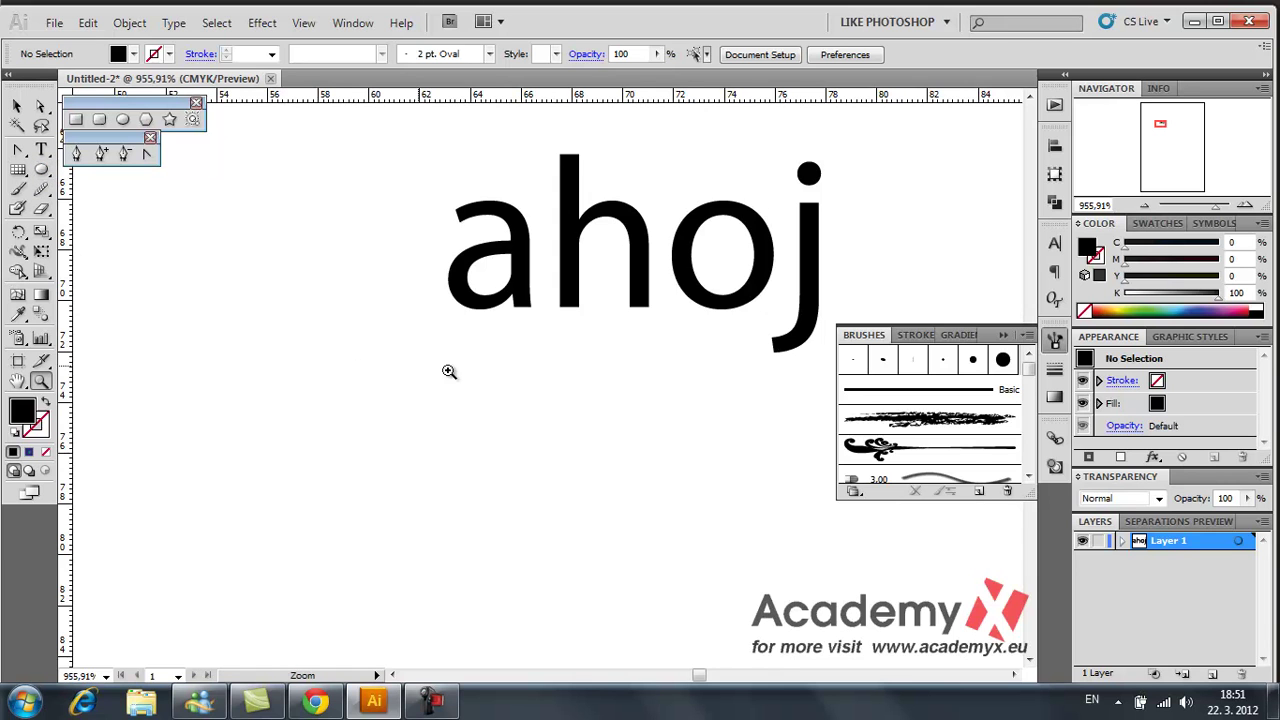
pyautogui.moveTo(583, 371); pyautogui.dragTo(534, 420)
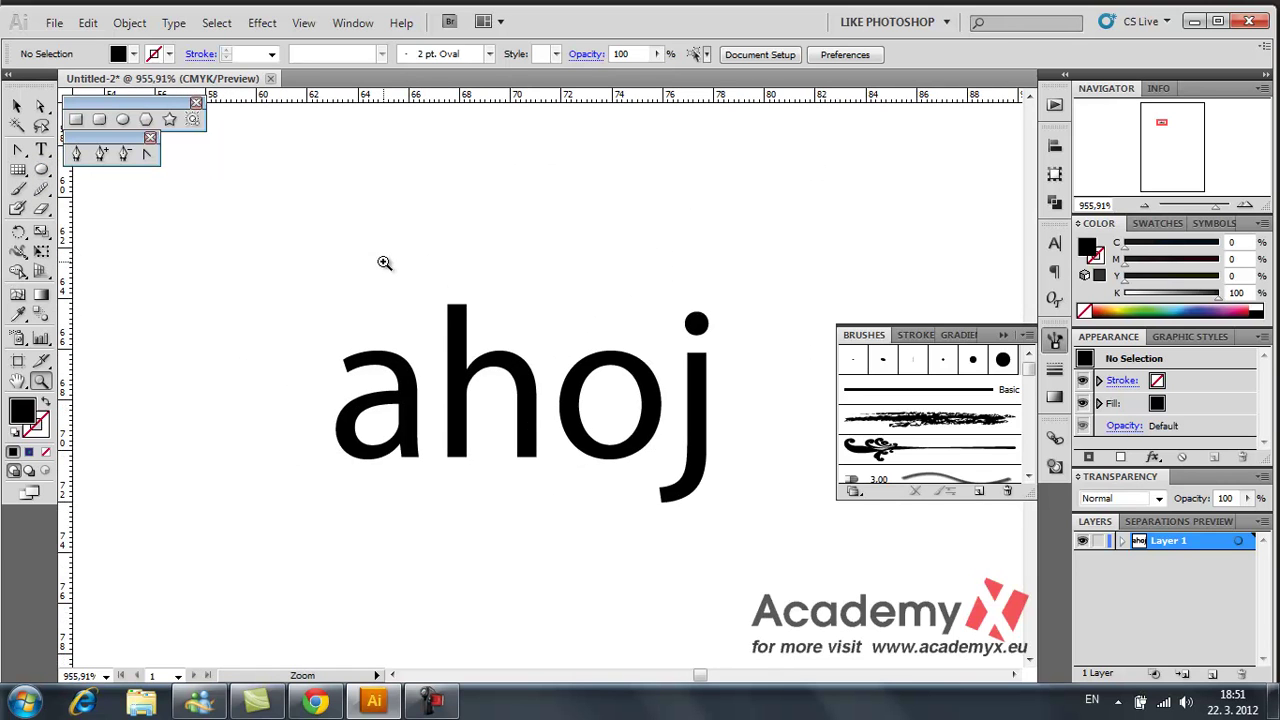
pyautogui.press('a')
pyautogui.click(457, 330)
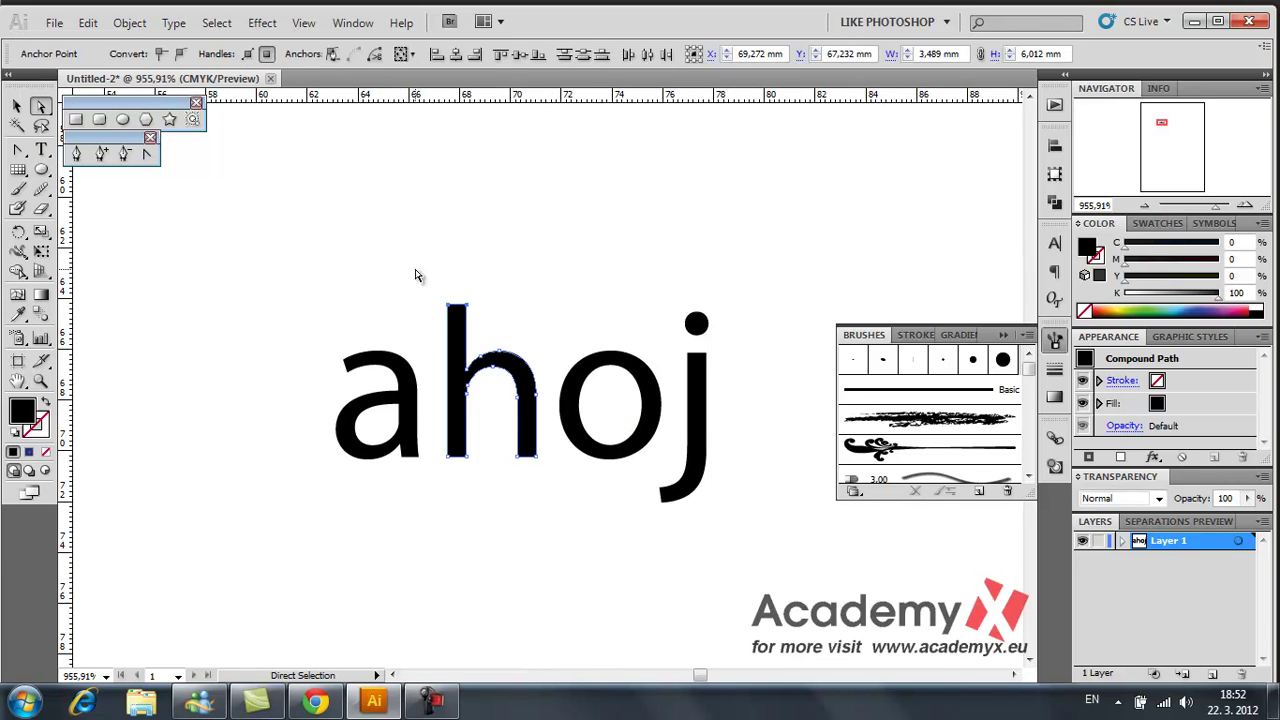
pyautogui.moveTo(458, 311); pyautogui.dragTo(458, 243)
# Draw a thin horizontal rectangle bar across the a and h
pyautogui.click(316, 304)
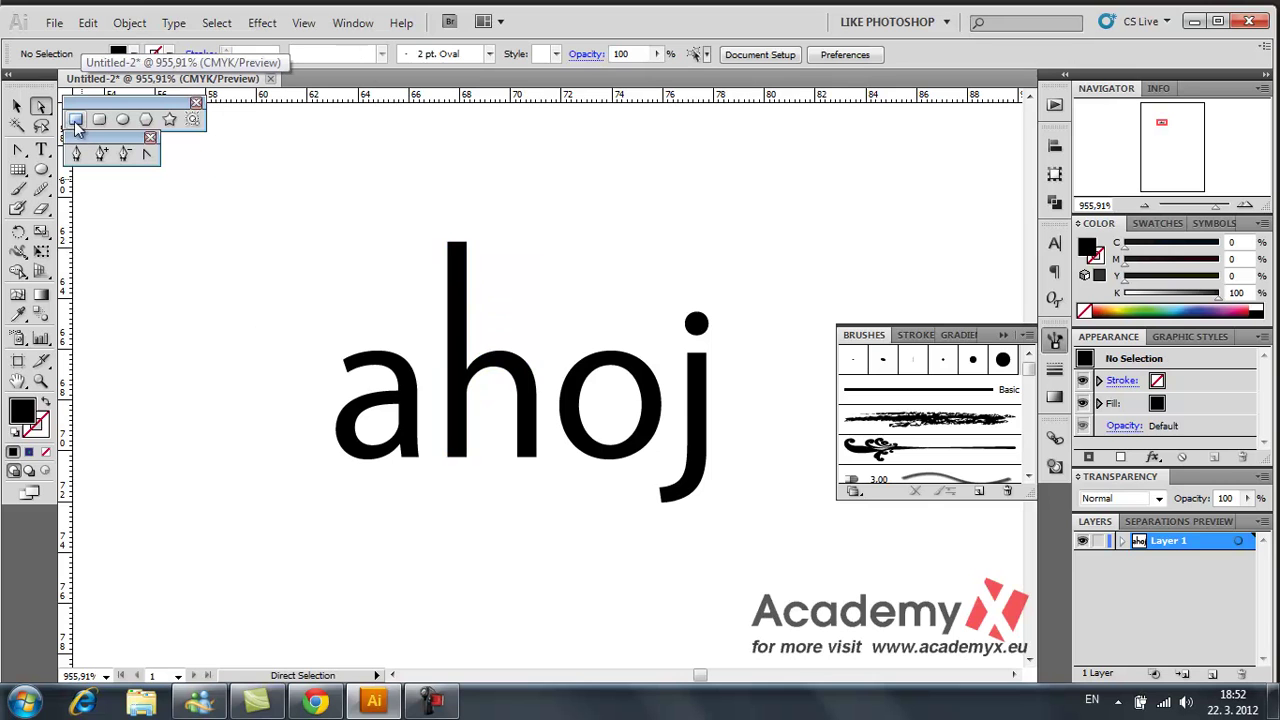
pyautogui.click(75, 119)
pyautogui.moveTo(213, 311)
pyautogui.mouseDown()
pyautogui.moveTo(358, 300)
pyautogui.moveTo(417, 361)
pyautogui.mouseUp()
pyautogui.press('v')
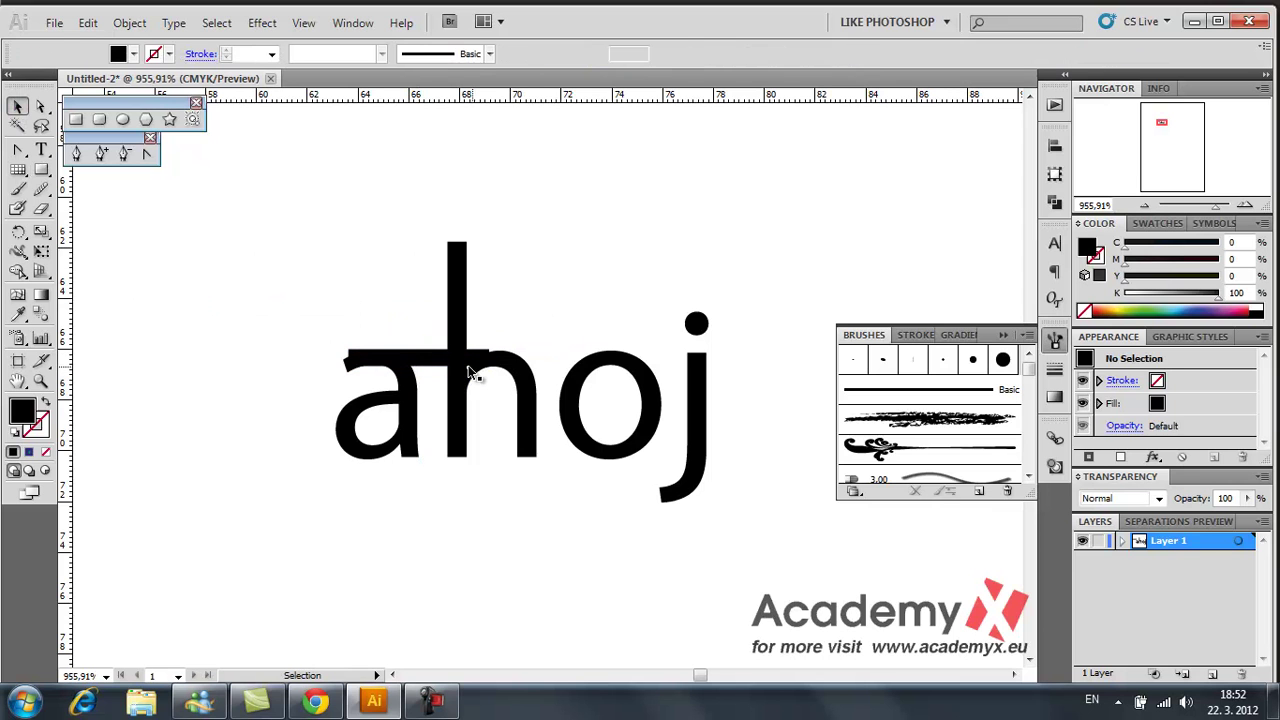
# Move the black bar up above the a, then select the ahoj lettering group
pyautogui.hotkey('ctrl', 'a')
pyautogui.click(500, 371)
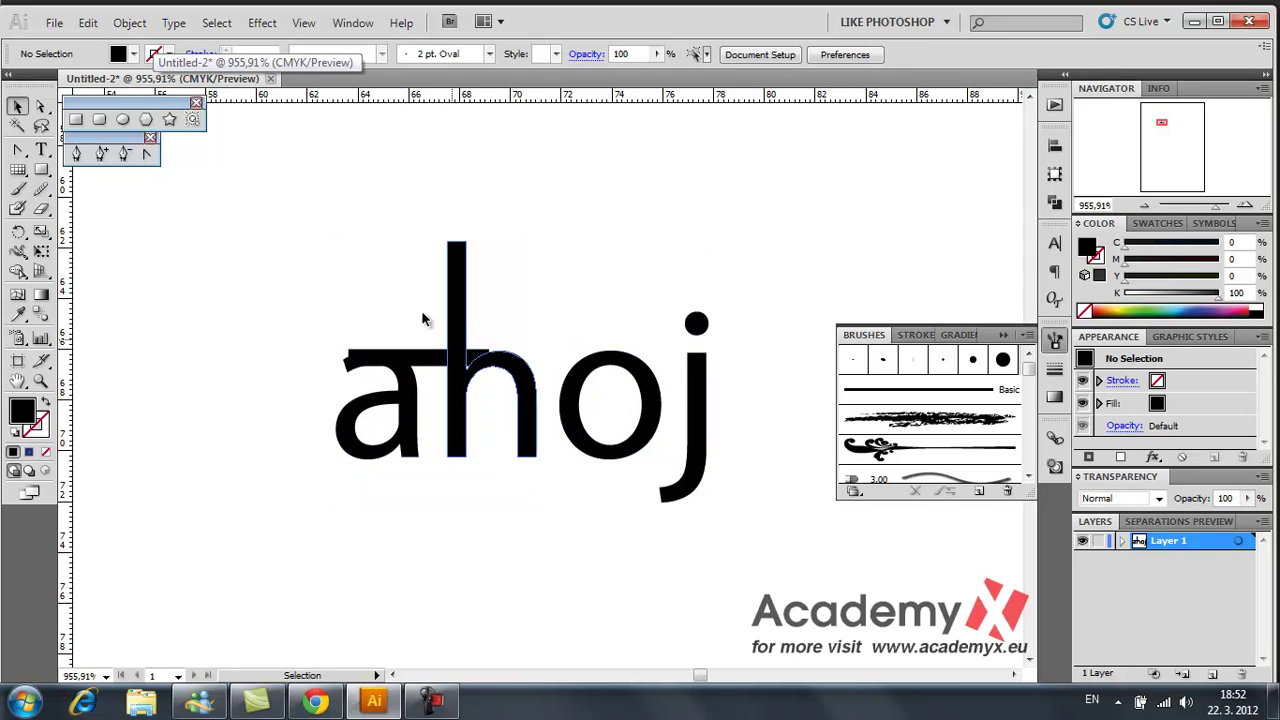
pyautogui.moveTo(432, 375); pyautogui.dragTo(343, 295)
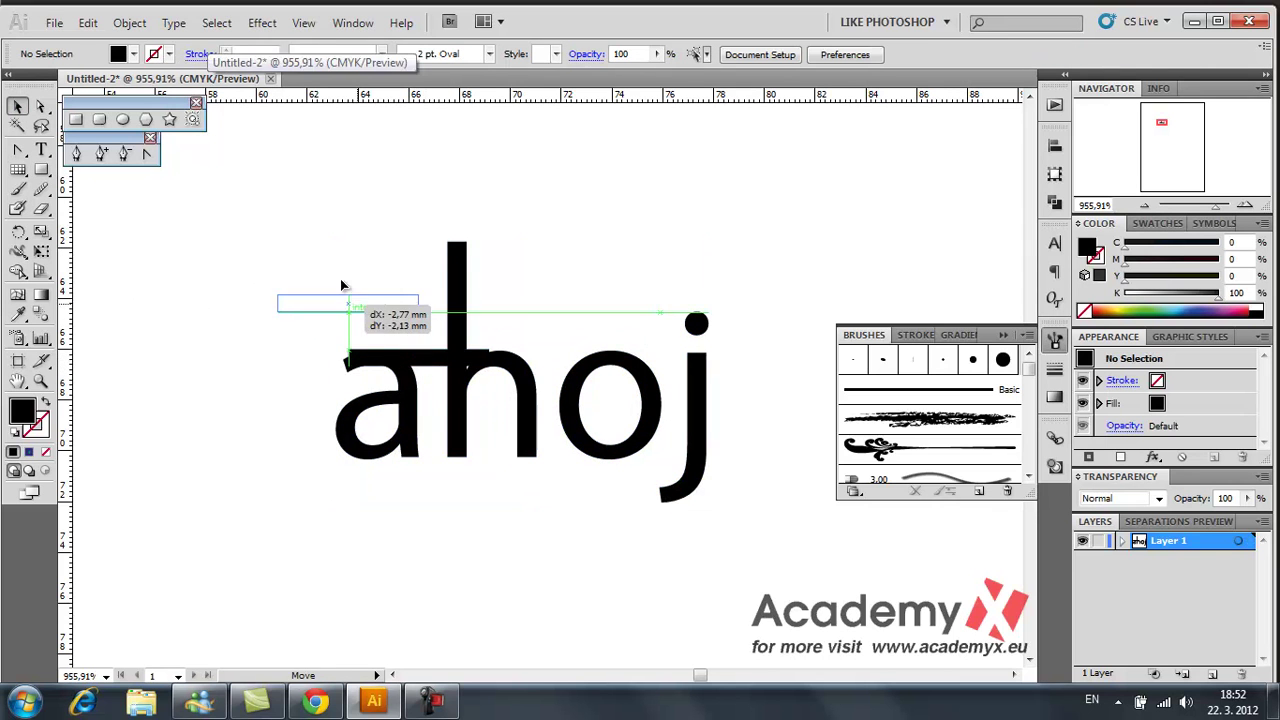
pyautogui.click(316, 229)
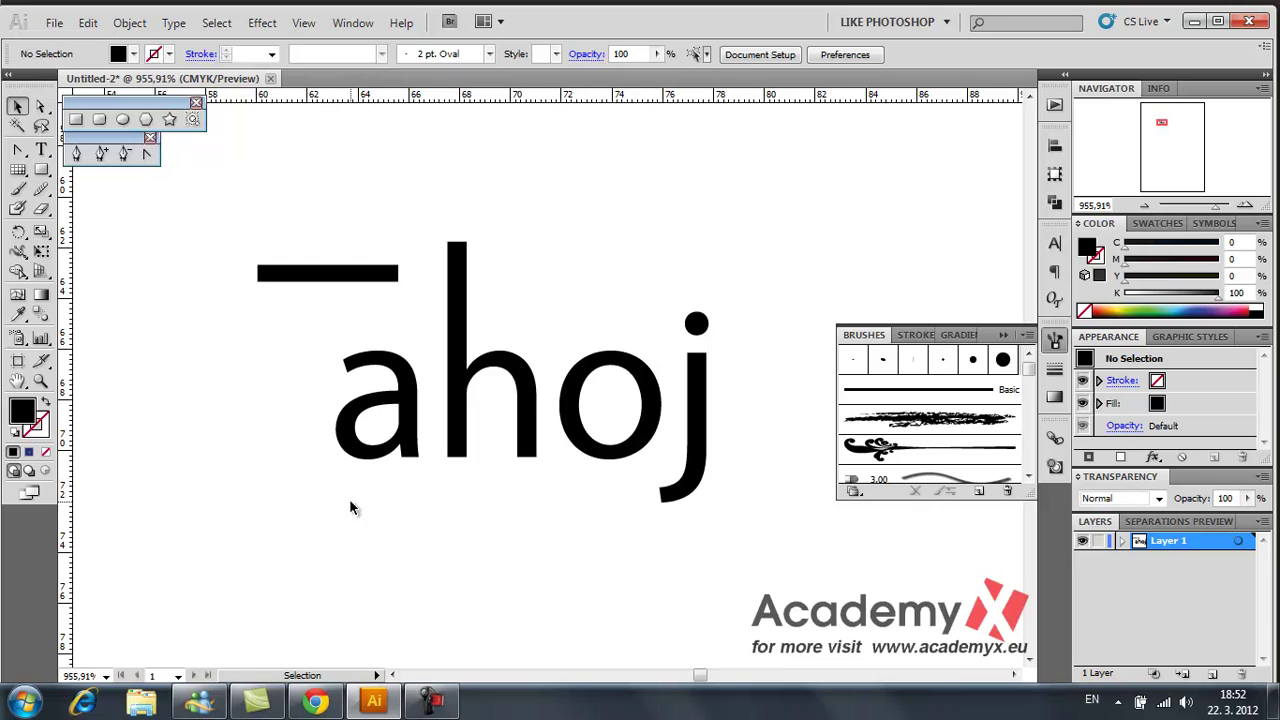
pyautogui.click(700, 318)
# Marquee-select the j with Direct Selection and drag it lower
pyautogui.click(686, 318)
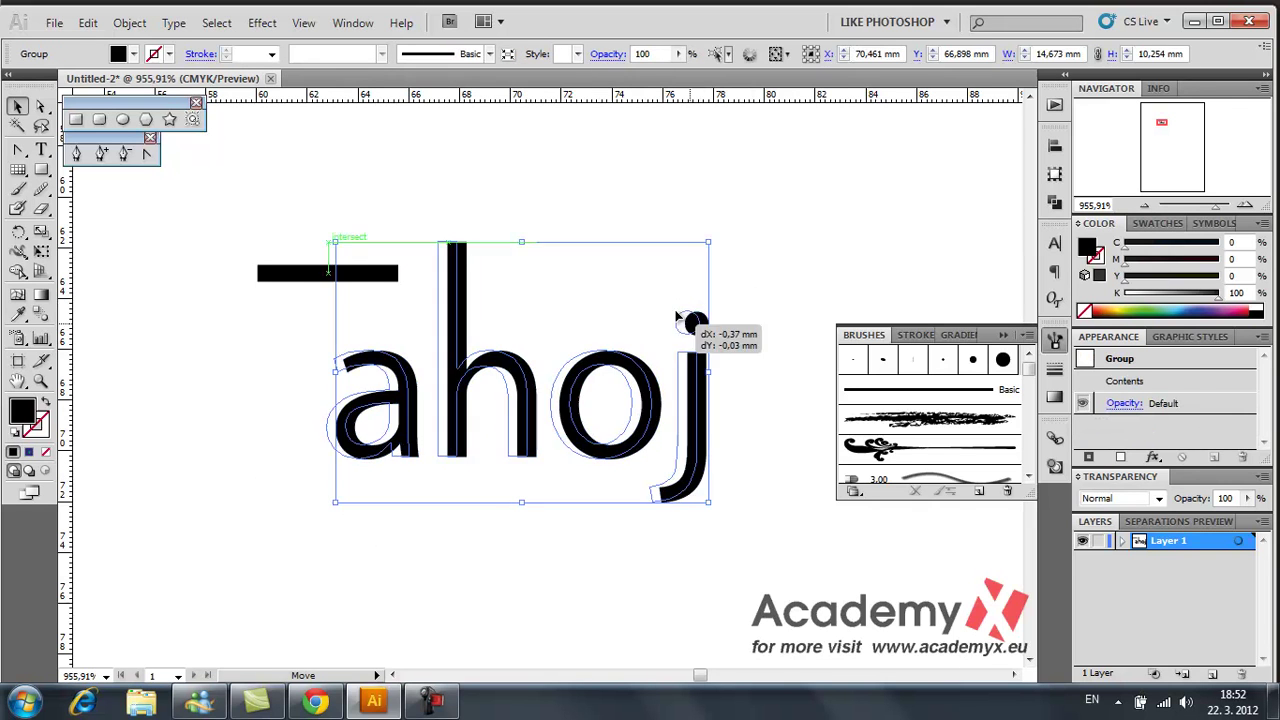
pyautogui.hotkey('ctrl', 'shift', 'a')
pyautogui.click(40, 105)
pyautogui.moveTo(721, 272)
pyautogui.mouseDown()
pyautogui.moveTo(638, 340)
pyautogui.moveTo(681, 350)
pyautogui.moveTo(692, 390)
pyautogui.mouseUp()
pyautogui.click(720, 499)
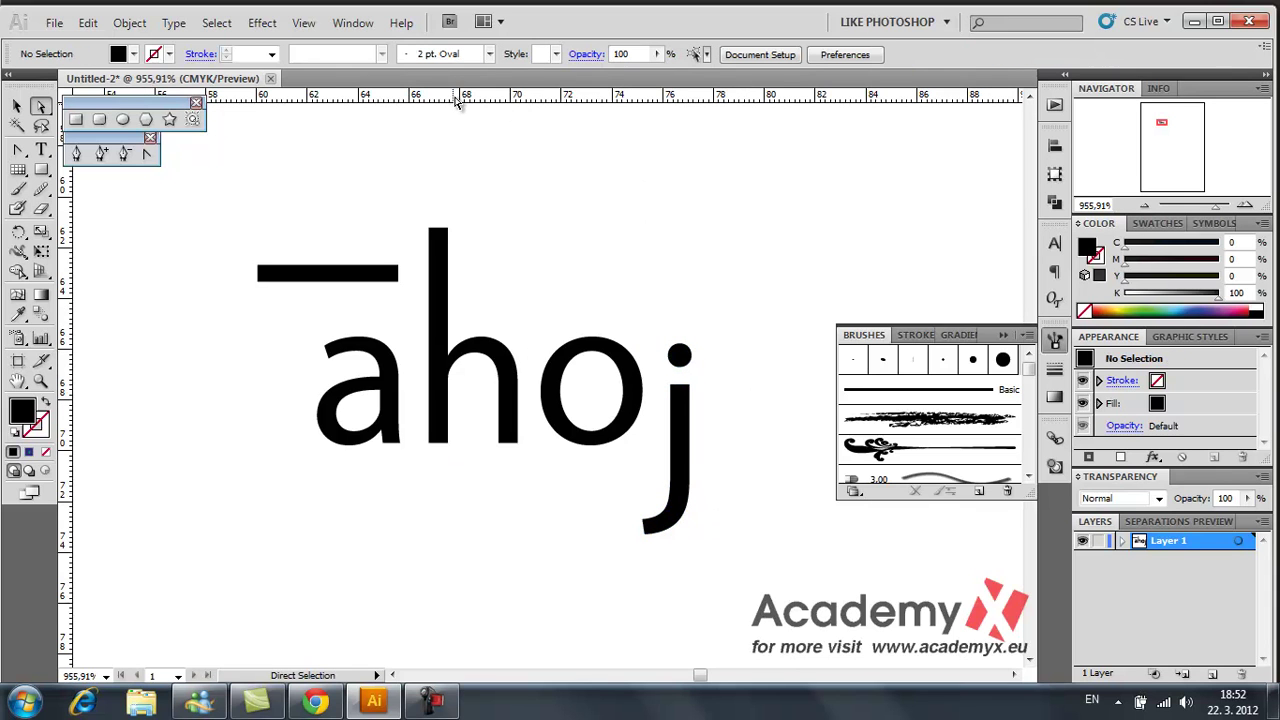
# Add guides at the baseline and x-height, try slanting the h's stem, delete the extra guide
pyautogui.moveTo(576, 418); pyautogui.dragTo(576, 420)
pyautogui.moveTo(357, 103); pyautogui.dragTo(463, 355)
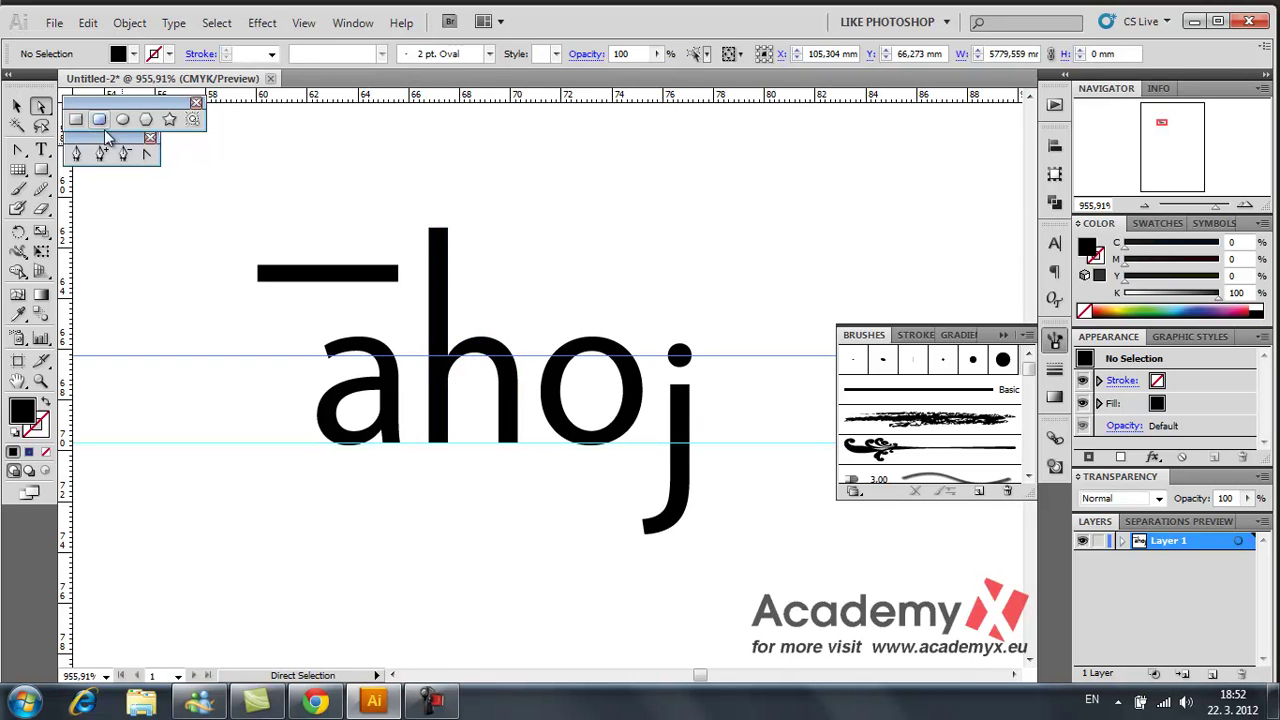
pyautogui.moveTo(488, 477)
pyautogui.mouseDown()
pyautogui.moveTo(526, 436)
pyautogui.moveTo(445, 510)
pyautogui.mouseUp()
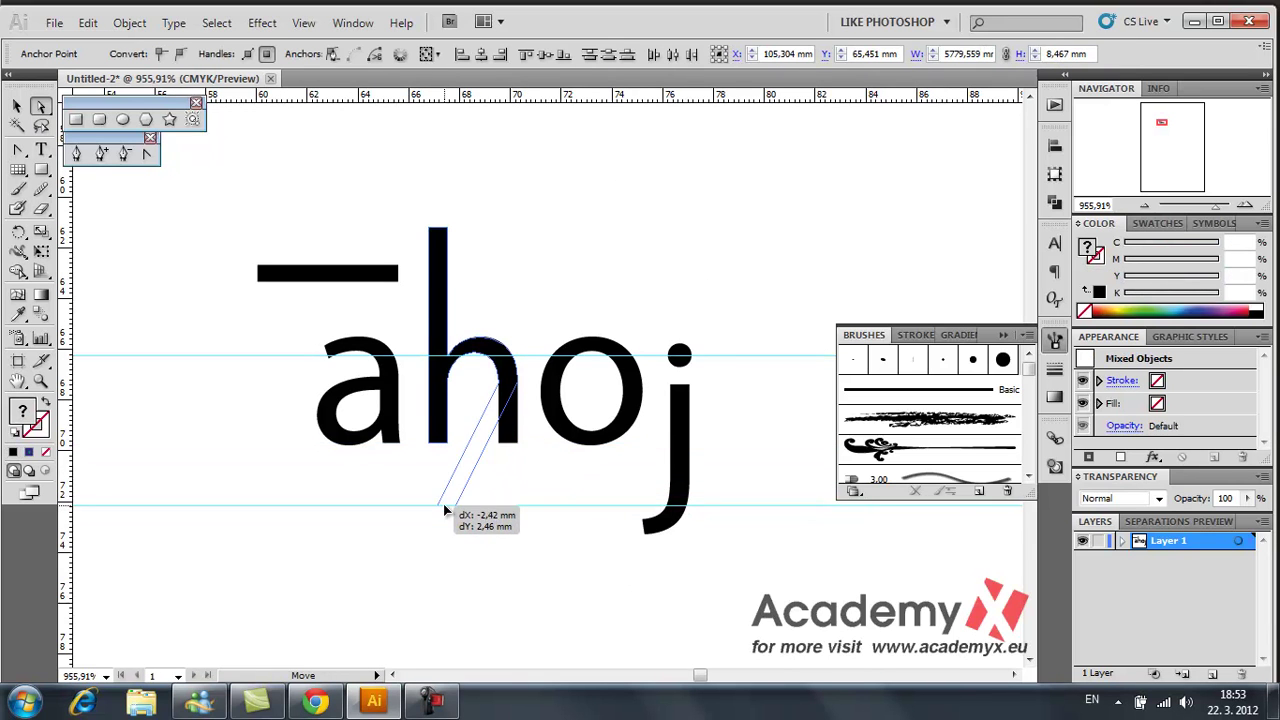
pyautogui.moveTo(445, 510); pyautogui.dragTo(414, 491)
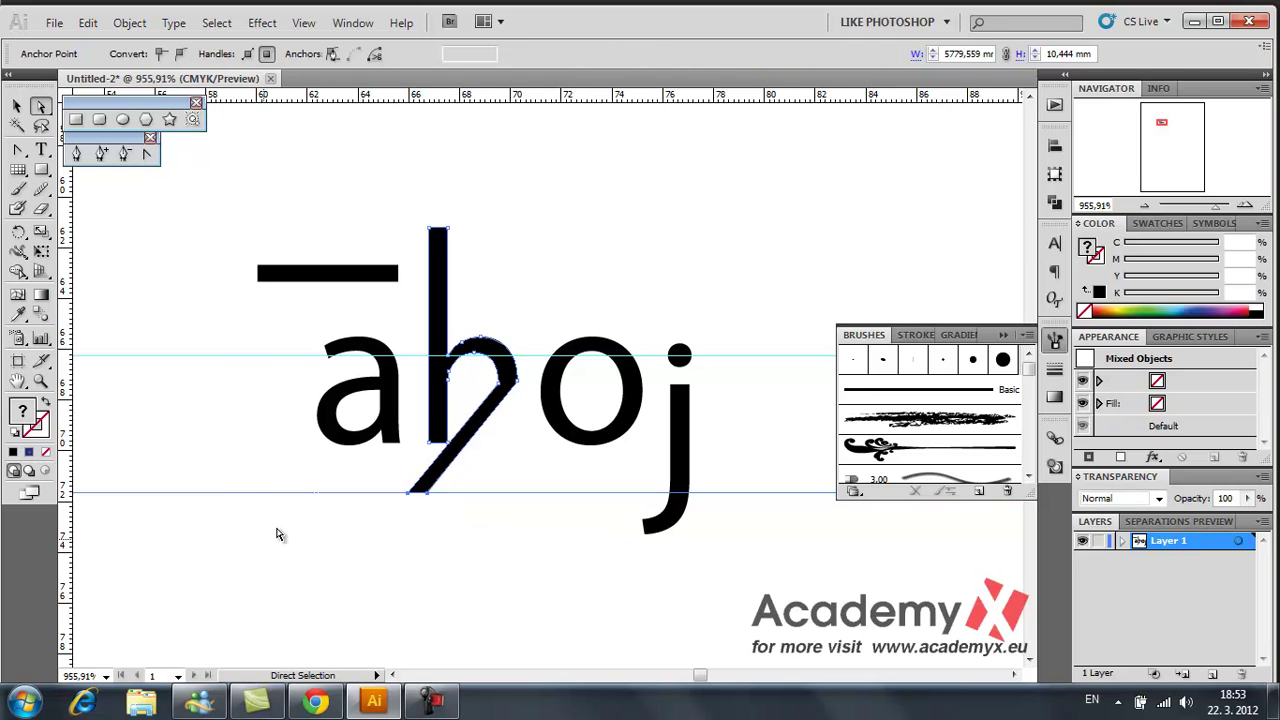
pyautogui.click(349, 493)
pyautogui.press('Delete')
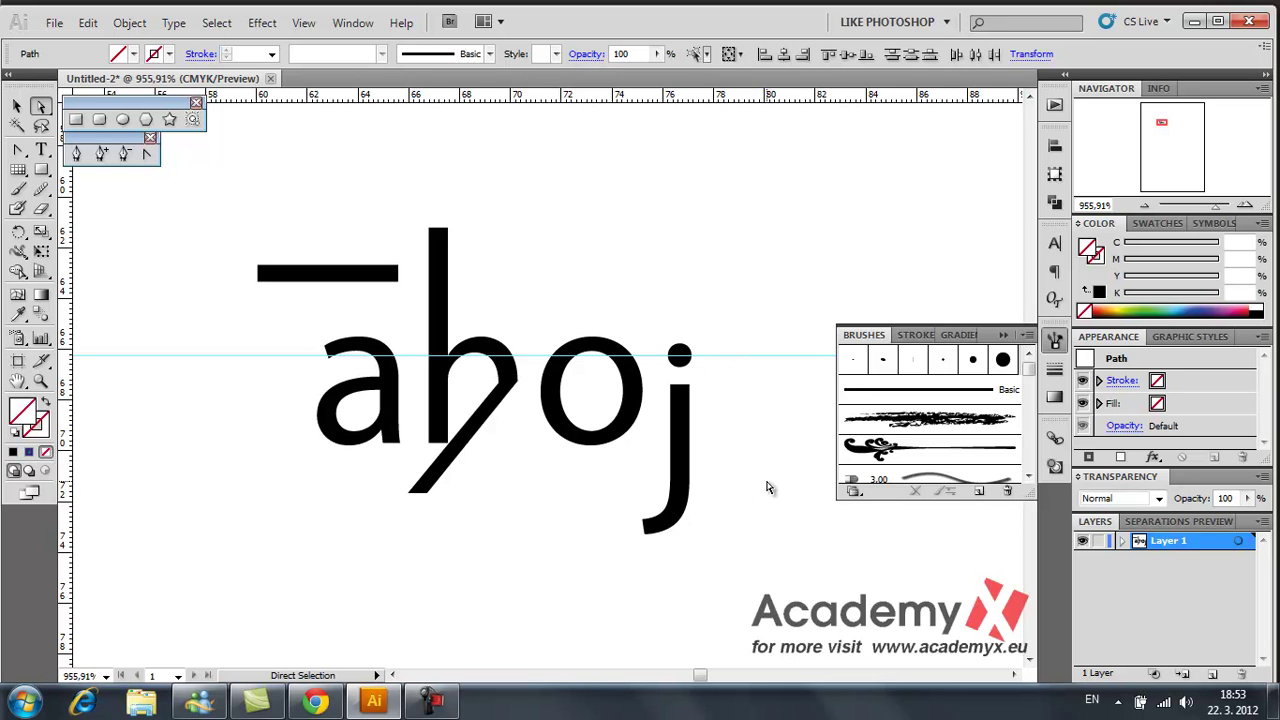
# Undo the slanted h stem and raise the j back into line with the letters
pyautogui.moveTo(645, 556); pyautogui.dragTo(757, 463)
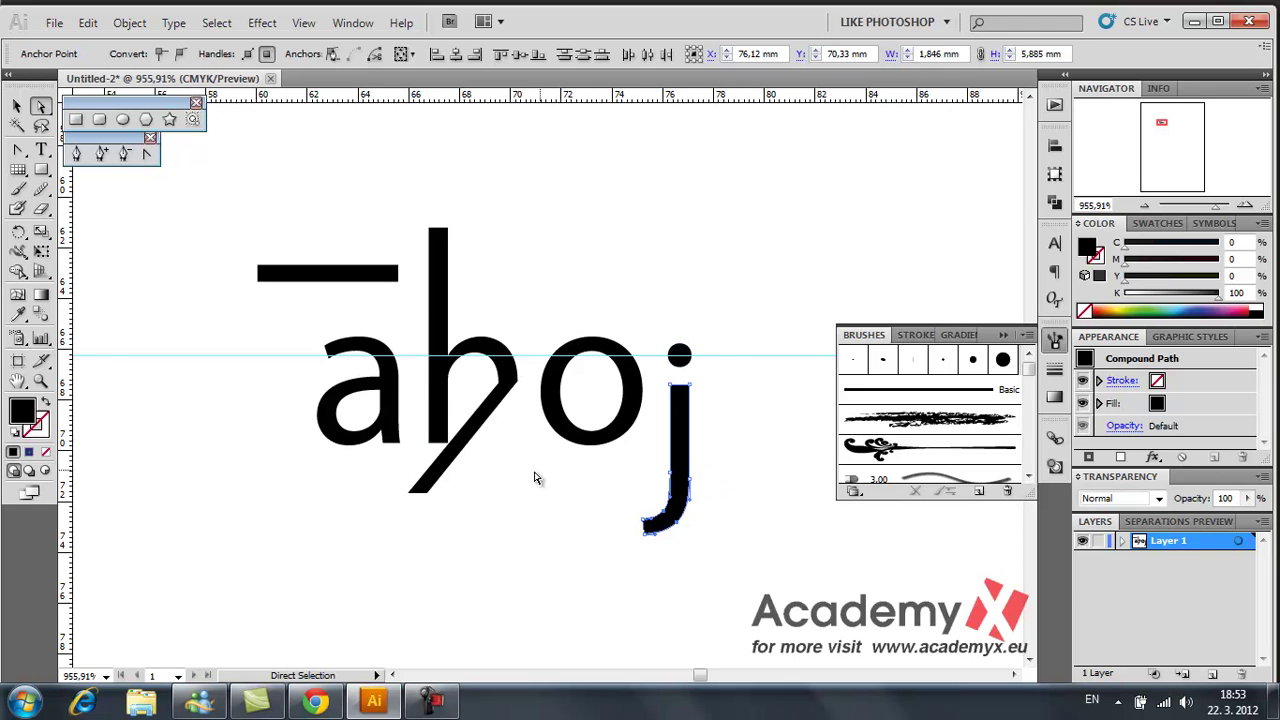
pyautogui.press('ctrl')
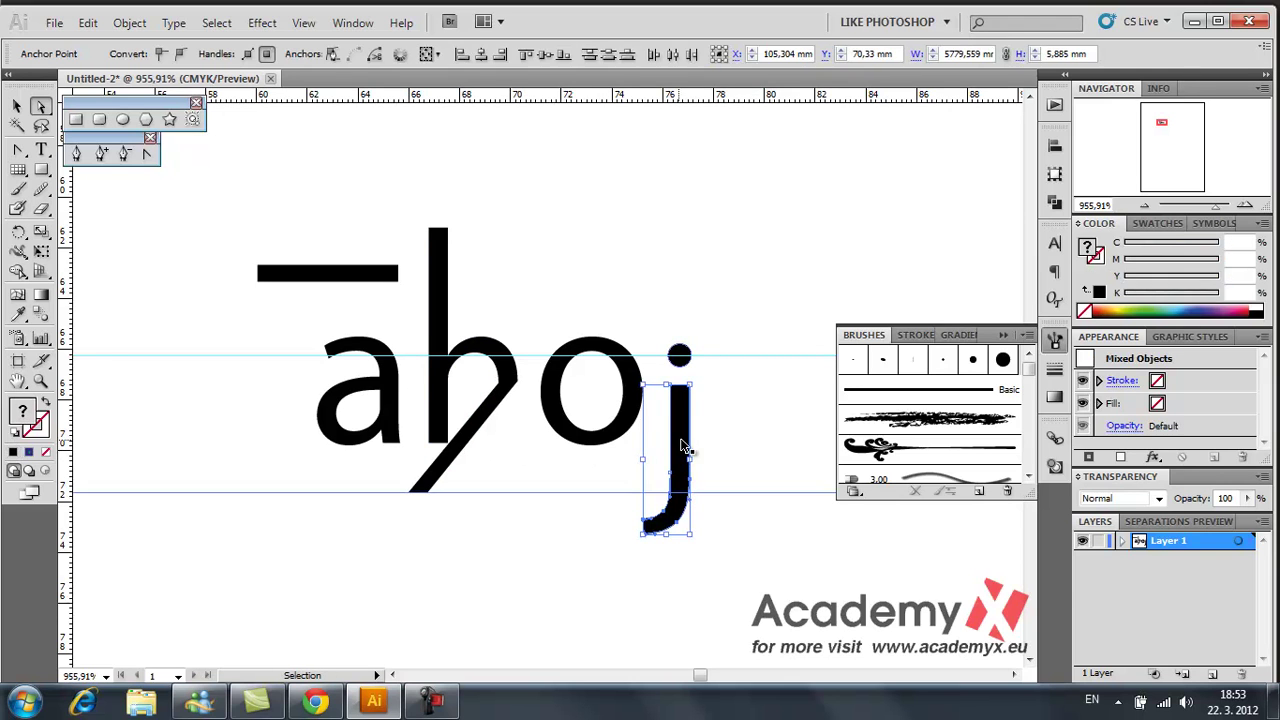
pyautogui.hotkey('ctrl', 'z')
pyautogui.click(743, 305)
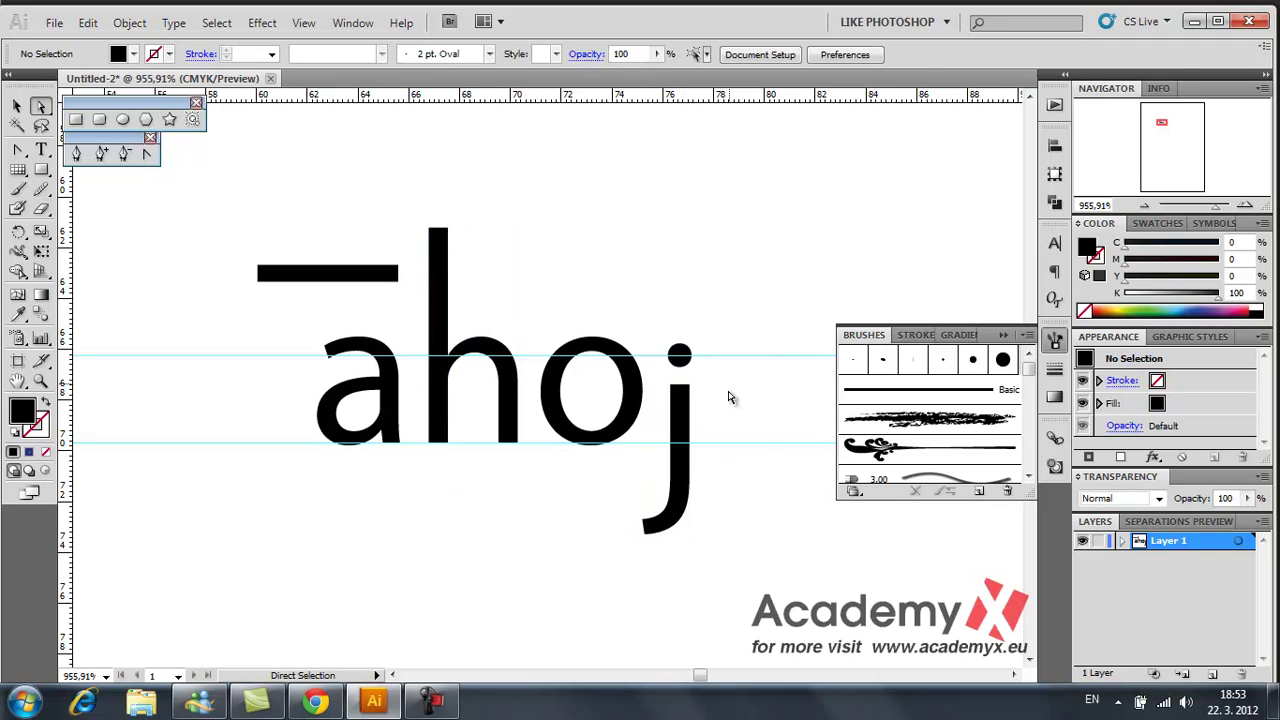
pyautogui.click(688, 402)
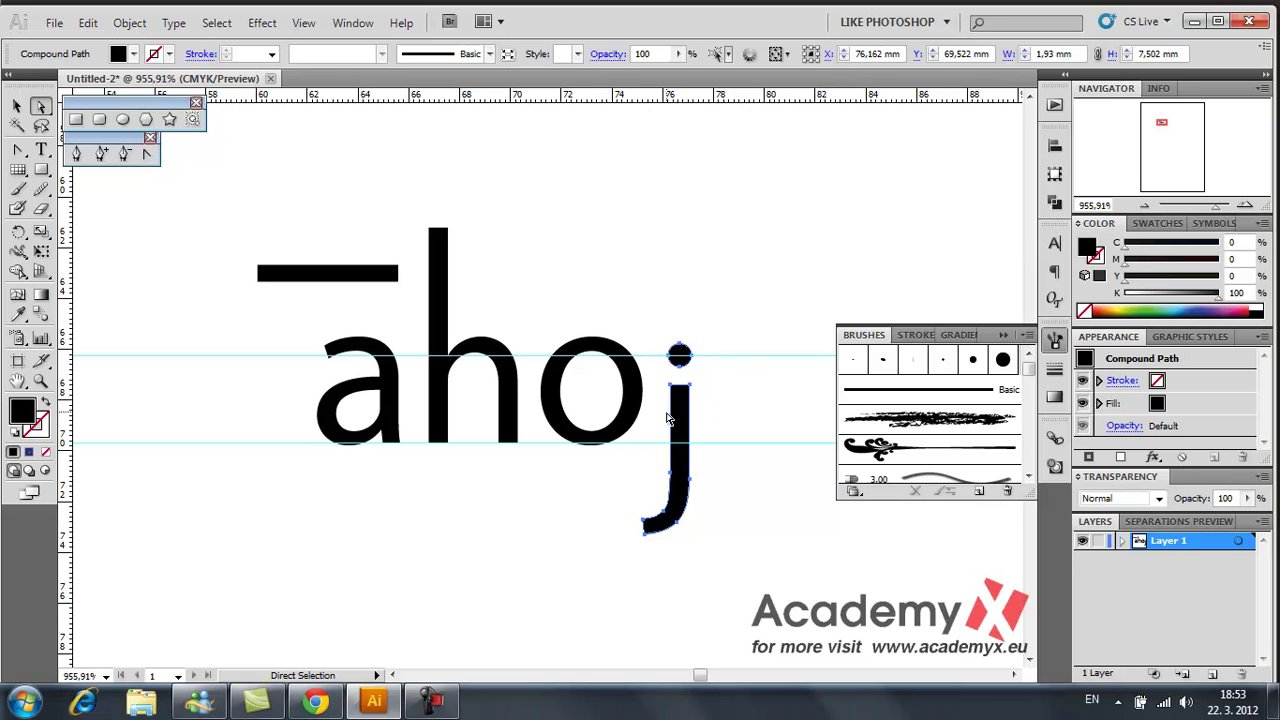
pyautogui.moveTo(674, 420); pyautogui.dragTo(684, 392)
pyautogui.click(88, 338)
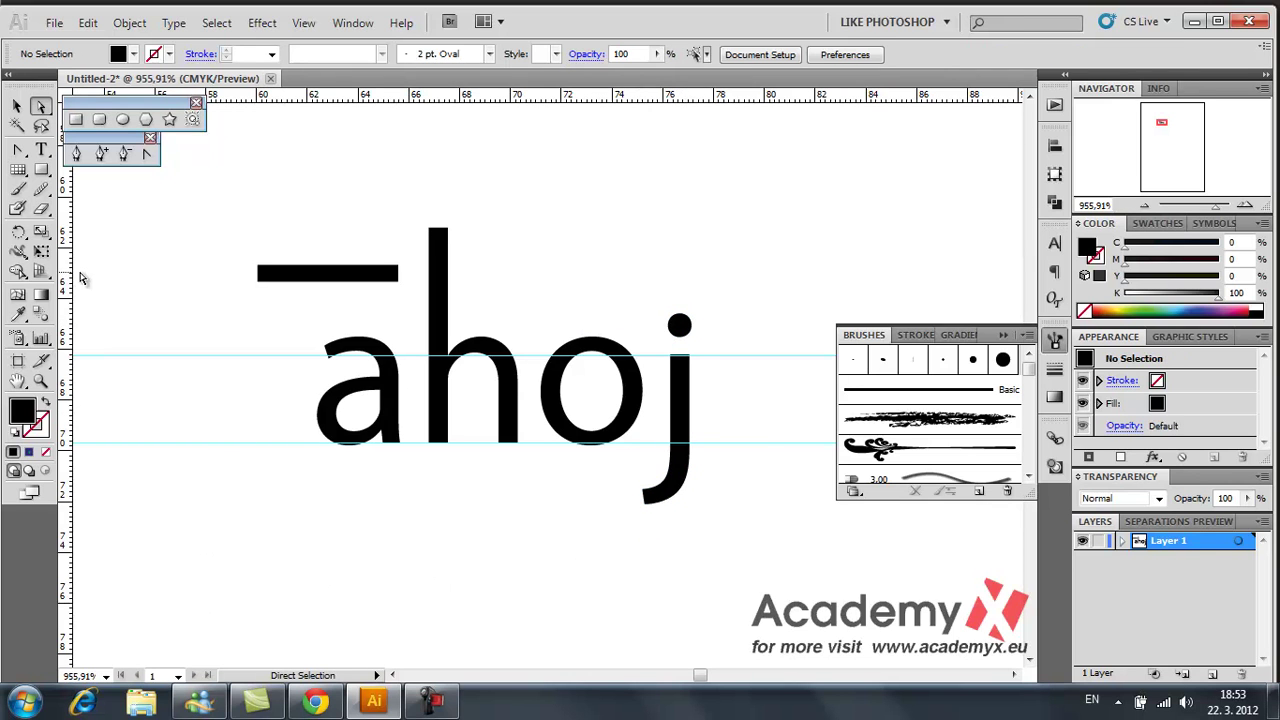
pyautogui.hscroll(2, 107, 266)
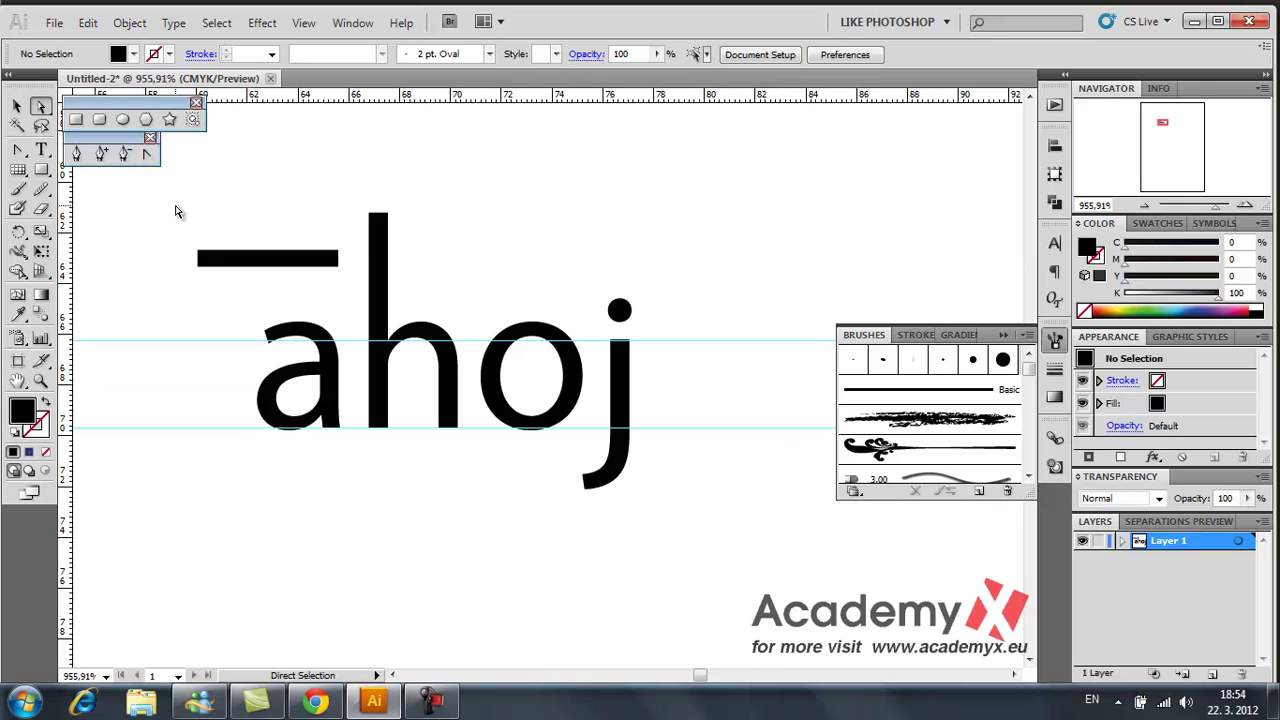
pyautogui.click(286, 262)
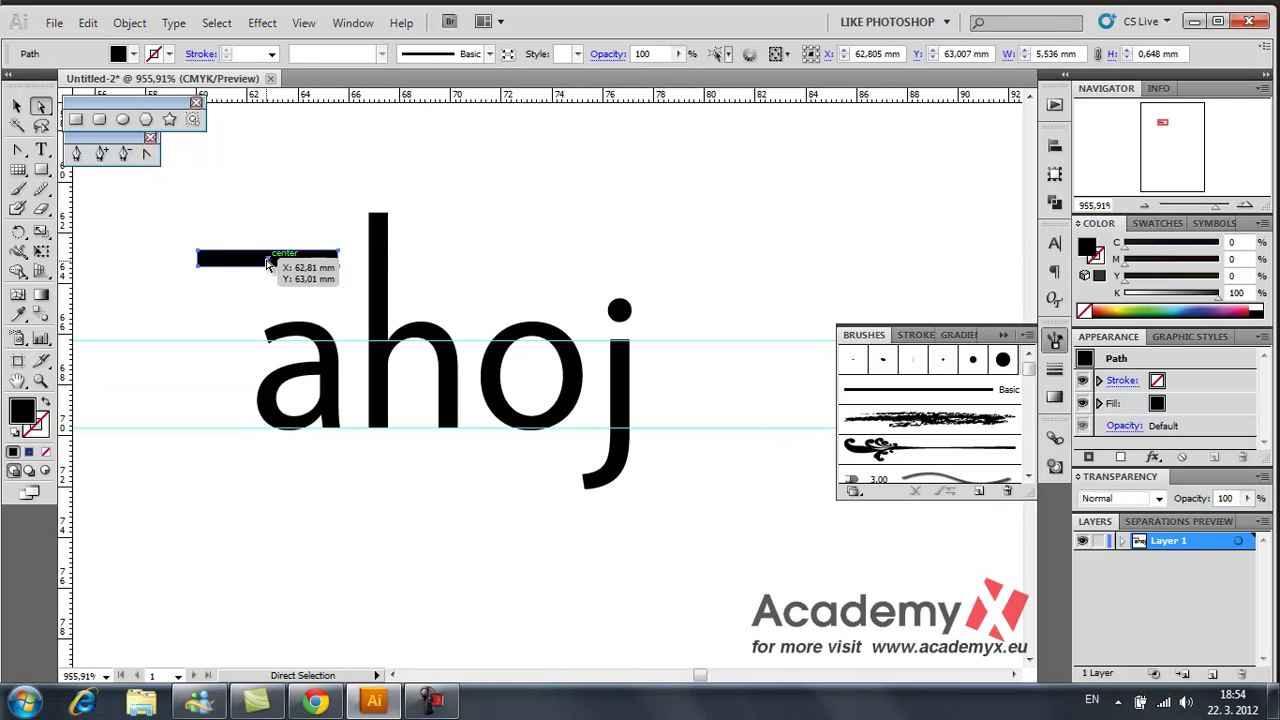
pyautogui.moveTo(270, 264)
pyautogui.mouseDown()
pyautogui.moveTo(322, 497)
pyautogui.moveTo(276, 509)
pyautogui.mouseUp()
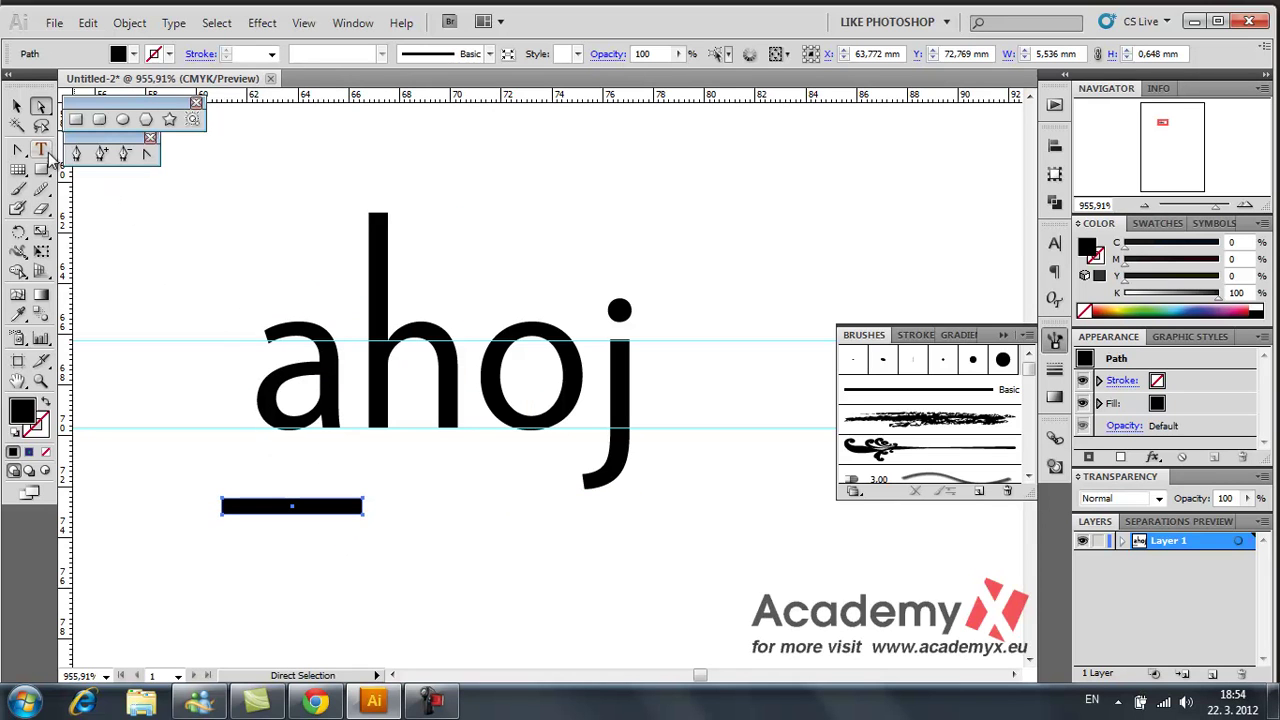
pyautogui.click(18, 149)
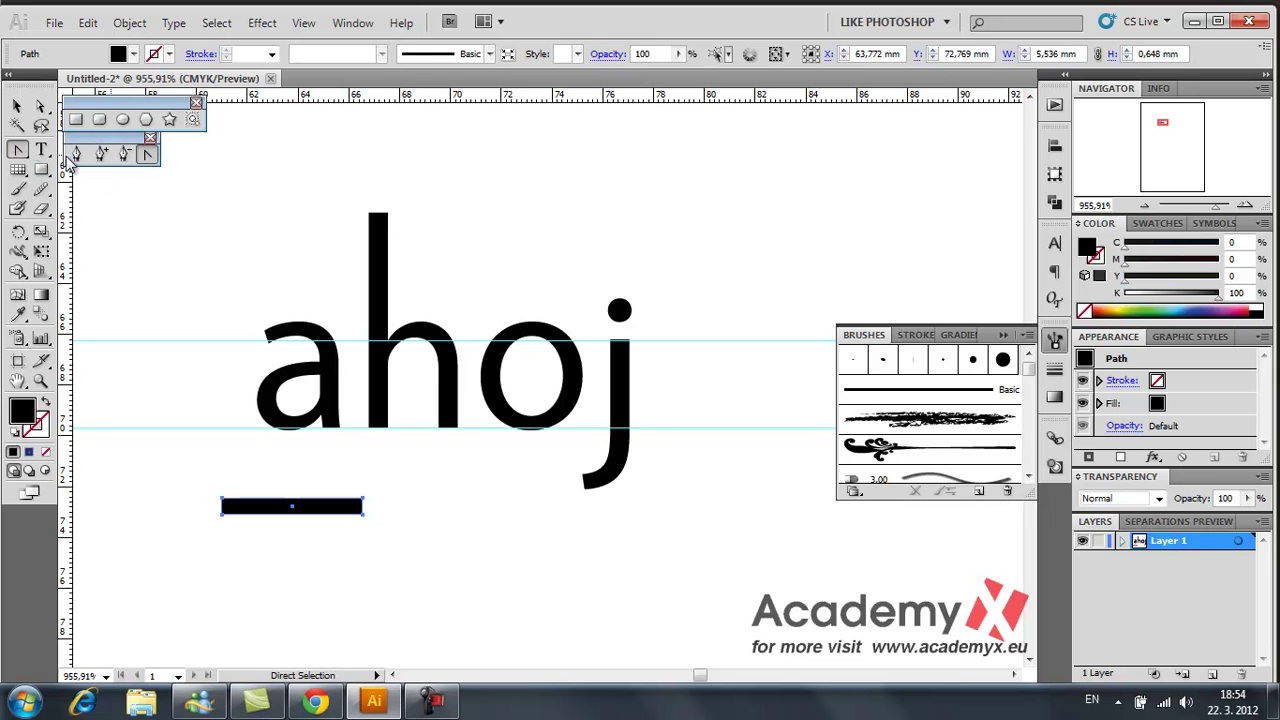
pyautogui.click(258, 174)
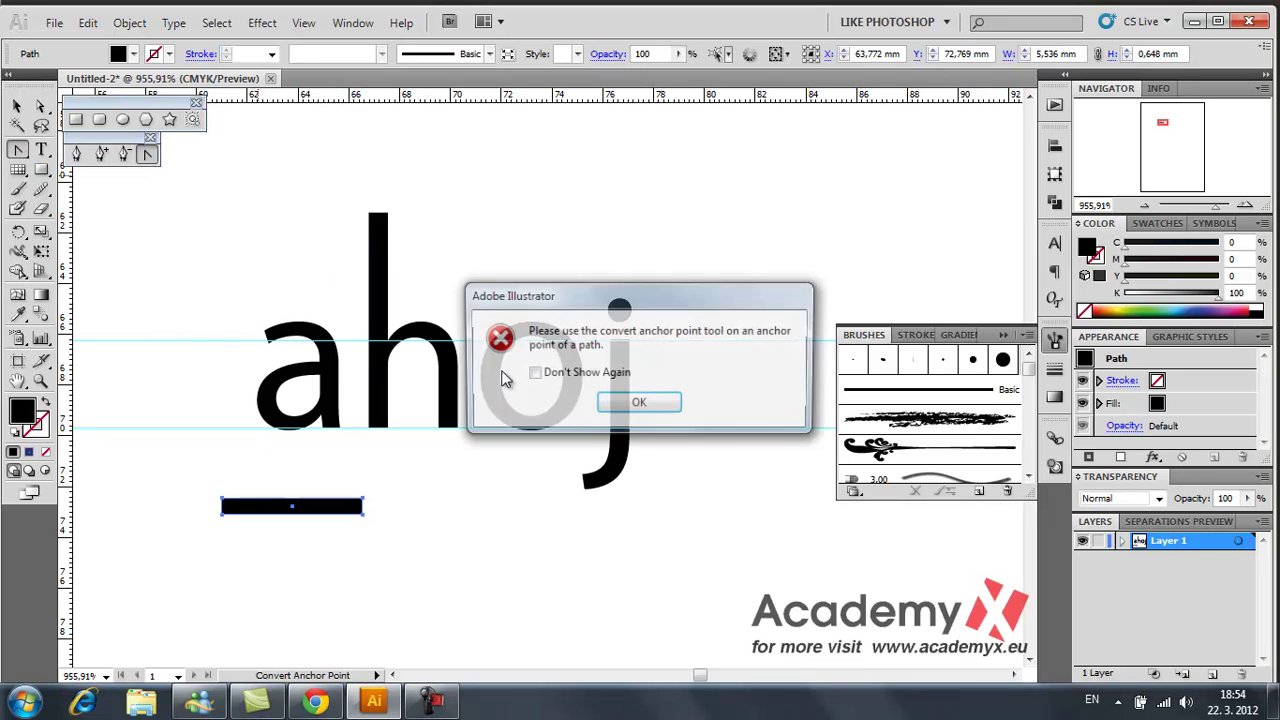
pyautogui.click(650, 402)
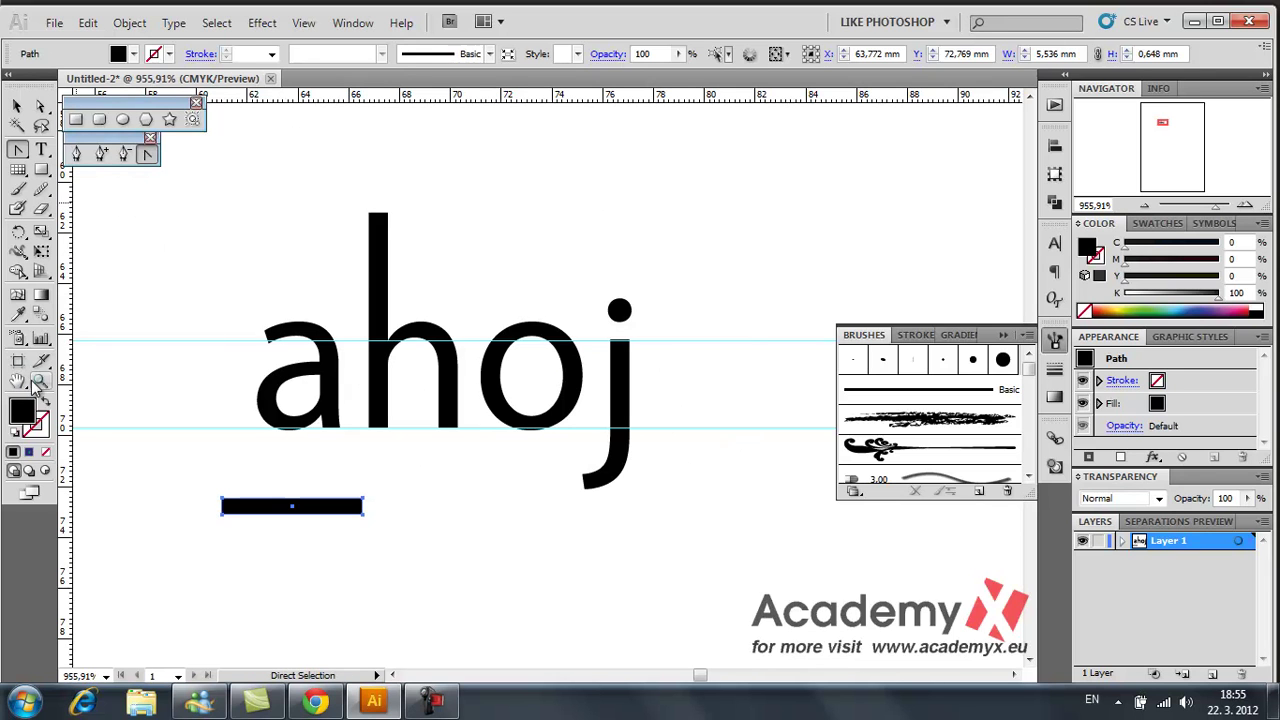
pyautogui.click(41, 380)
pyautogui.moveTo(238, 264); pyautogui.dragTo(338, 430)
# Add an anchor point on the top edge of the letter a
pyautogui.click(17, 105)
pyautogui.click(505, 320)
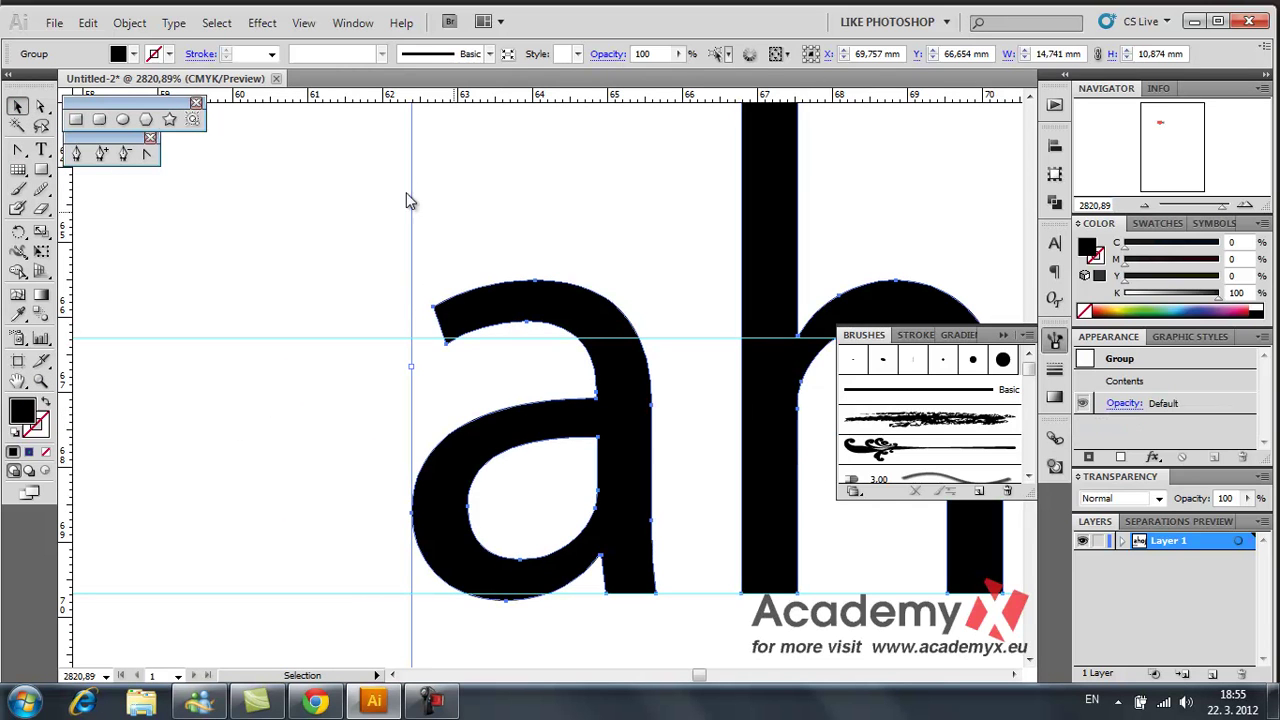
pyautogui.click(102, 155)
pyautogui.click(491, 290)
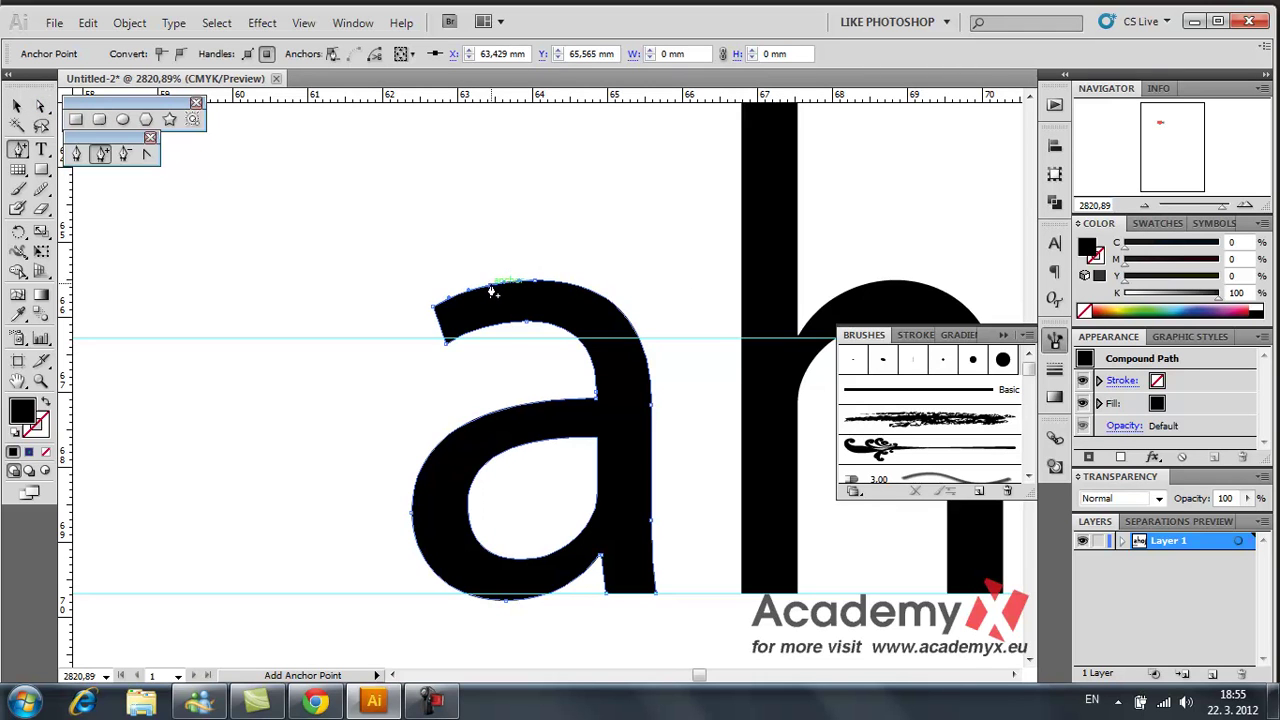
pyautogui.click(492, 288)
pyautogui.click(640, 403)
# Drag the new point up-left and stretch the a's top into a wide pointed wedge
pyautogui.click(40, 105)
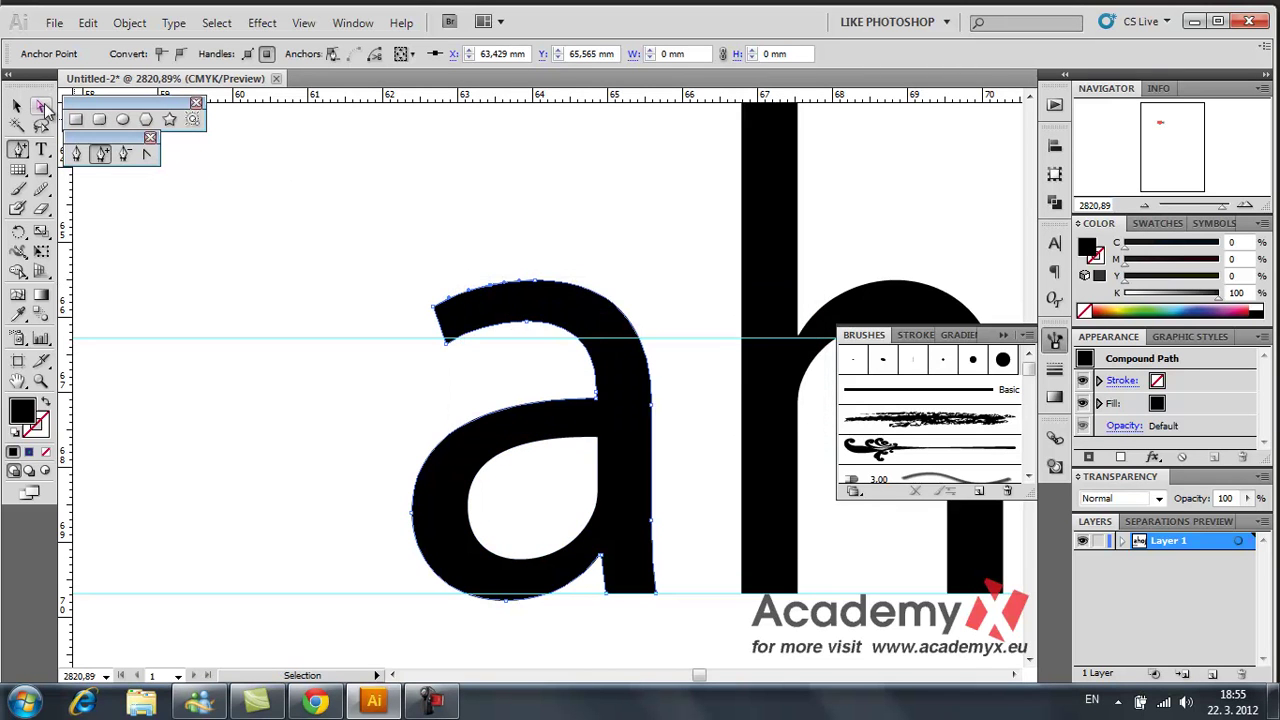
pyautogui.moveTo(490, 290); pyautogui.dragTo(464, 233)
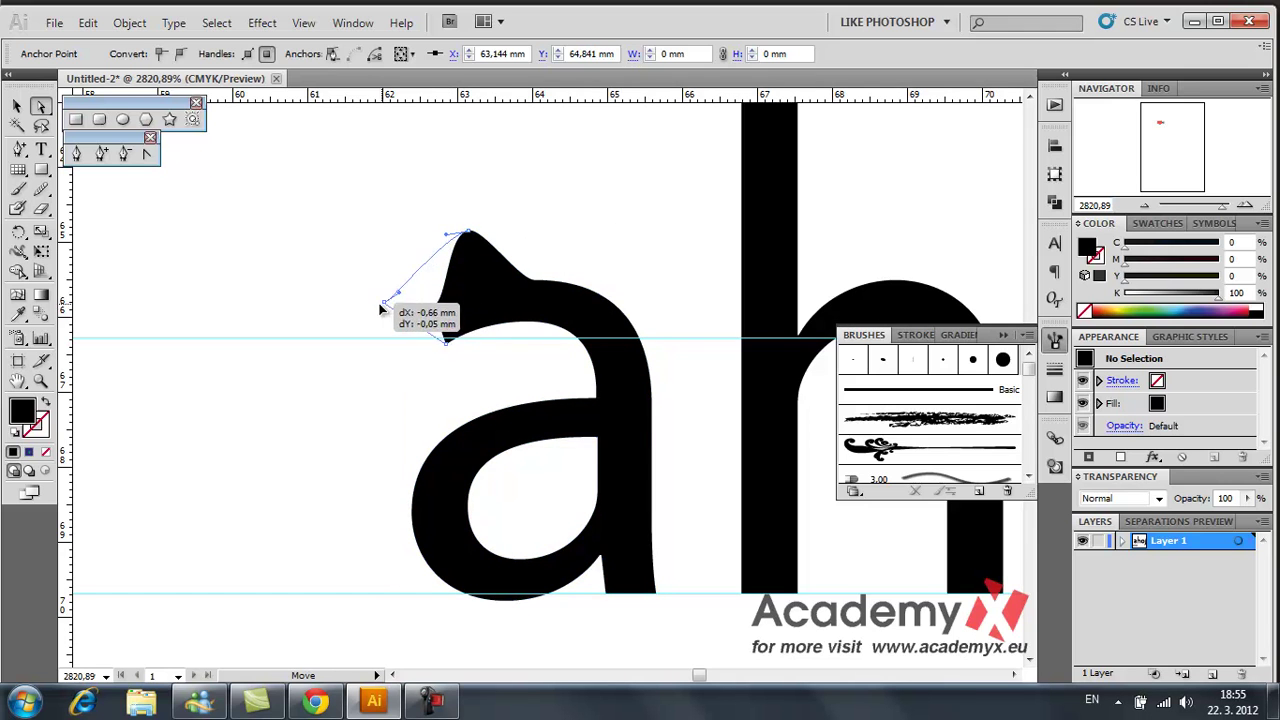
pyautogui.moveTo(441, 311); pyautogui.dragTo(365, 310)
pyautogui.click(650, 280)
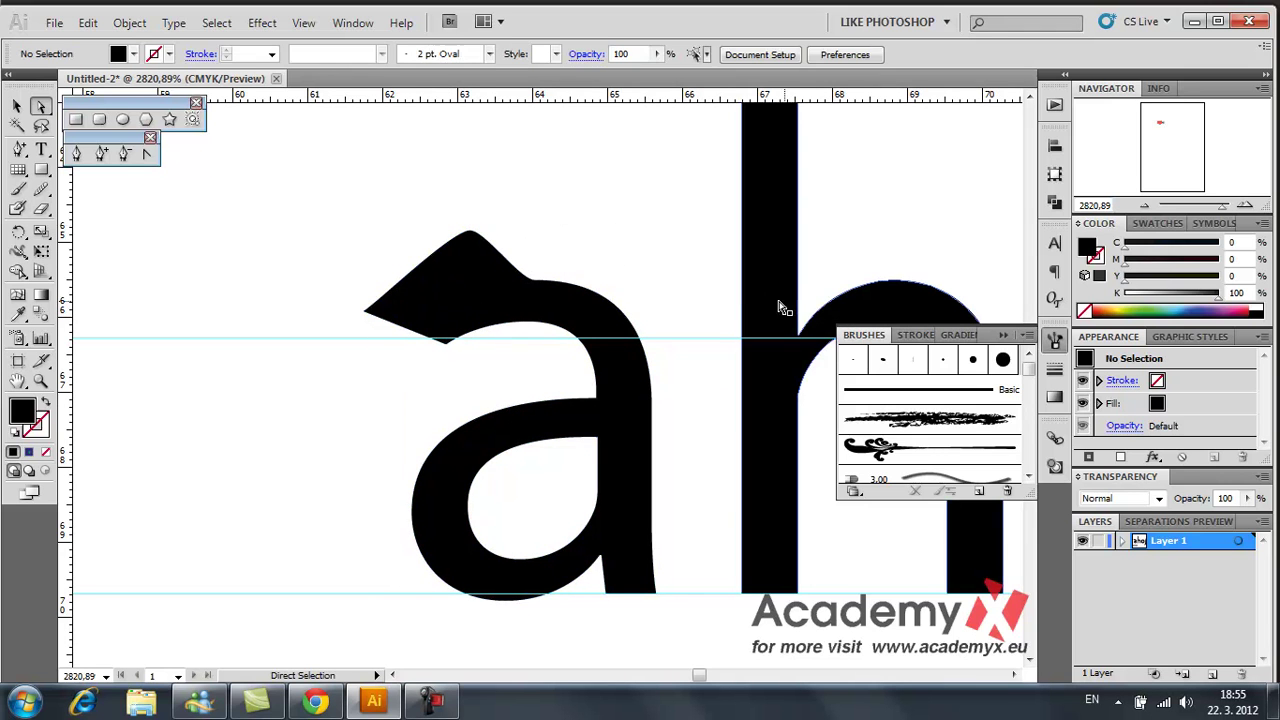
pyautogui.click(584, 405)
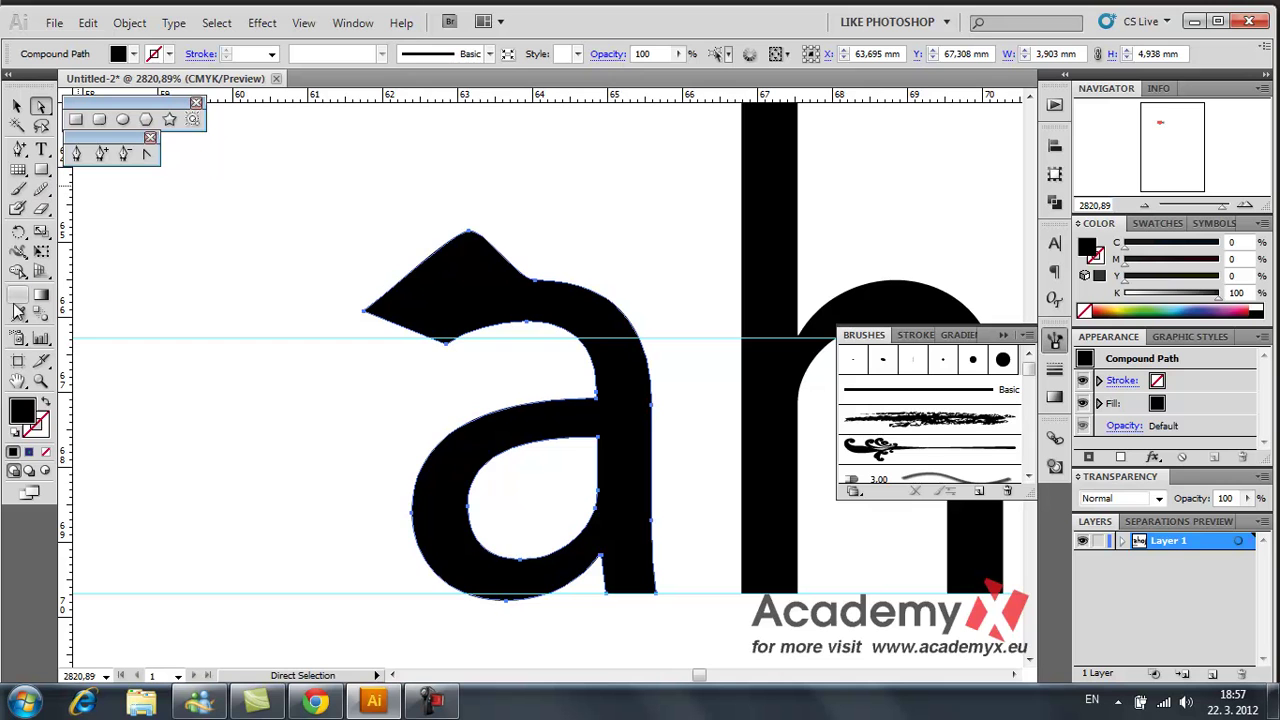
pyautogui.click(17, 380)
pyautogui.moveTo(698, 389); pyautogui.dragTo(392, 352)
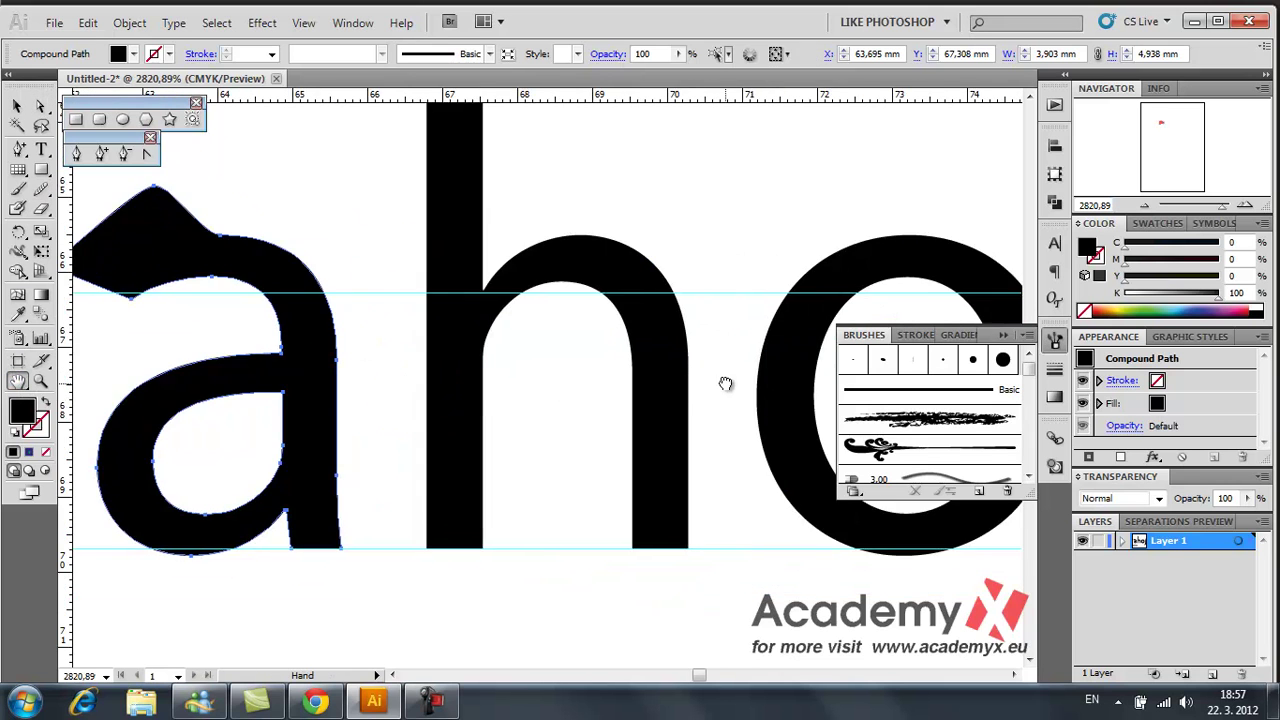
# Zoom out, marquee-select all letters and the bar, and drag them slightly down-left
pyautogui.moveTo(726, 384); pyautogui.dragTo(529, 449)
pyautogui.click(41, 380)
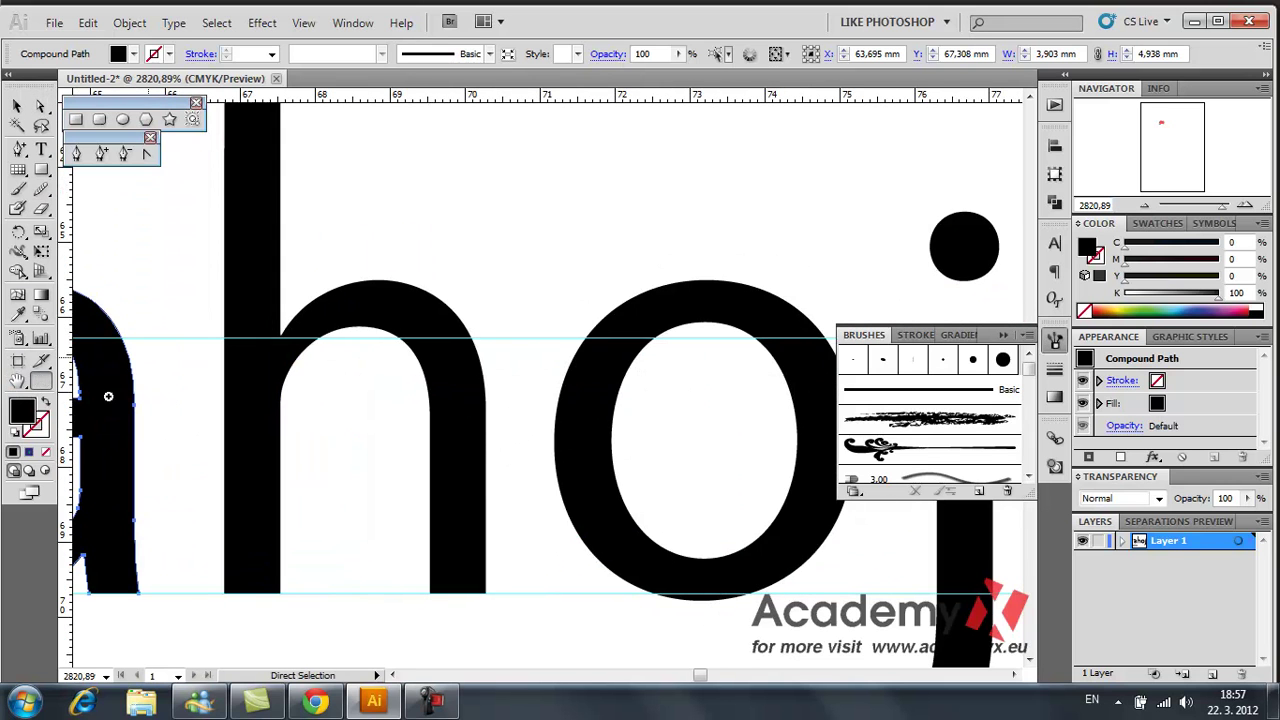
pyautogui.keyDown('alt'); pyautogui.click(600, 443); pyautogui.keyUp('alt')
pyautogui.keyDown('alt'); pyautogui.click(455, 369); pyautogui.keyUp('alt')
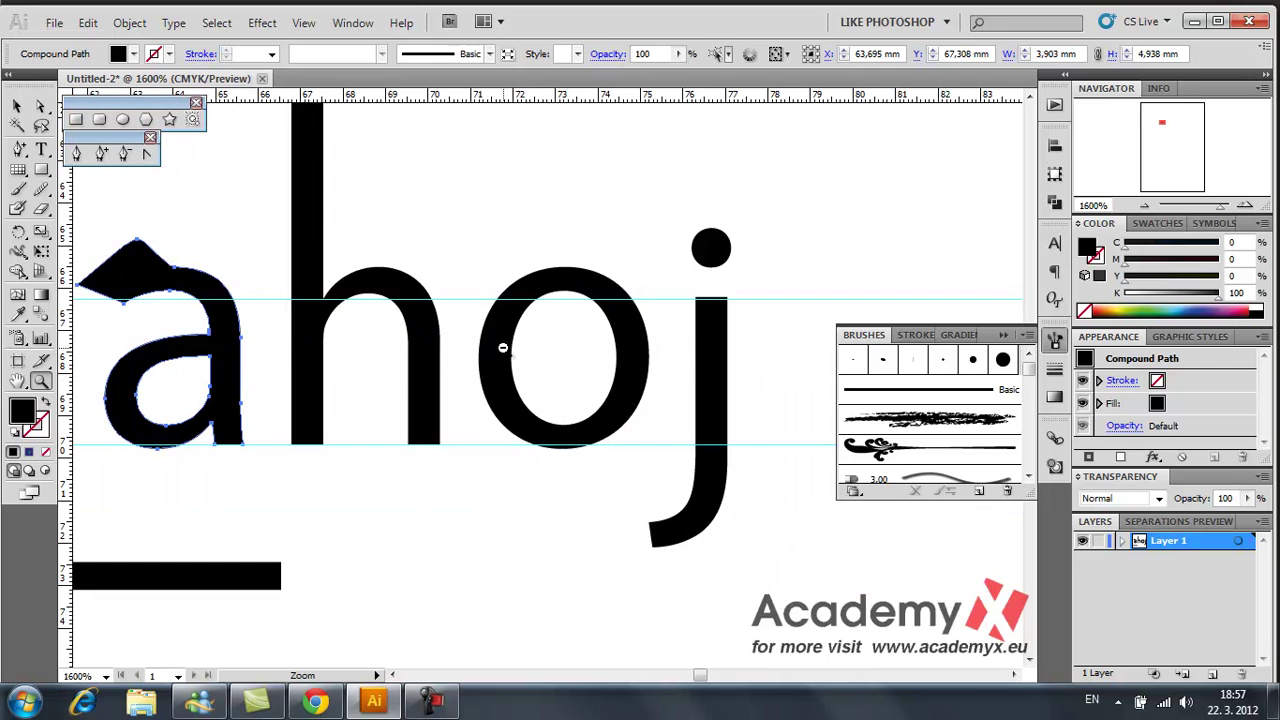
pyautogui.keyDown('alt'); pyautogui.click(440, 357); pyautogui.keyUp('alt')
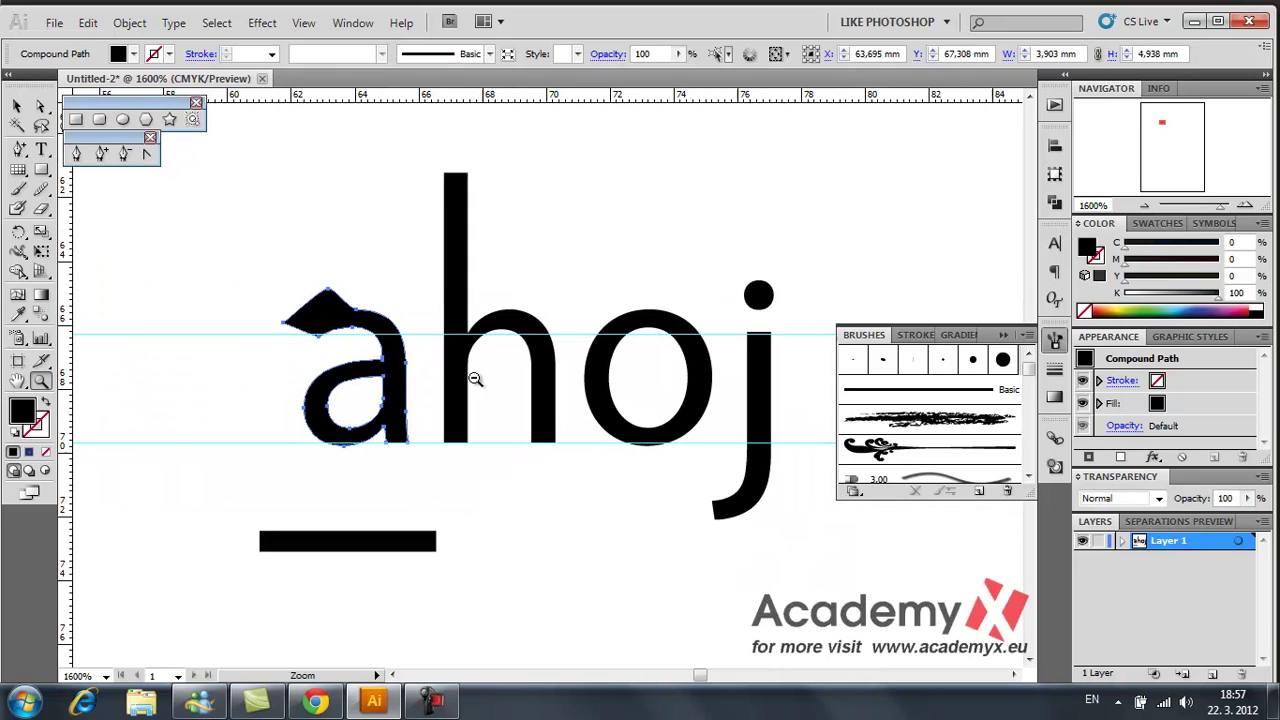
pyautogui.press('ctrl')
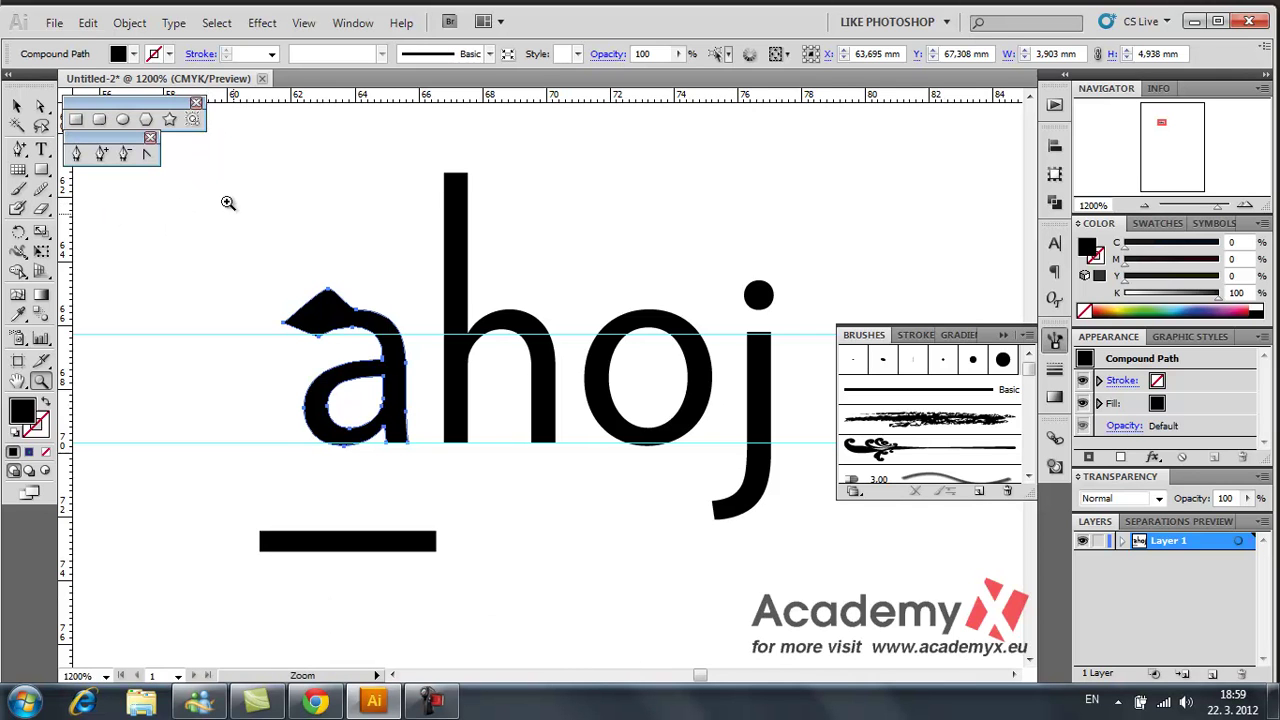
pyautogui.click(40, 106)
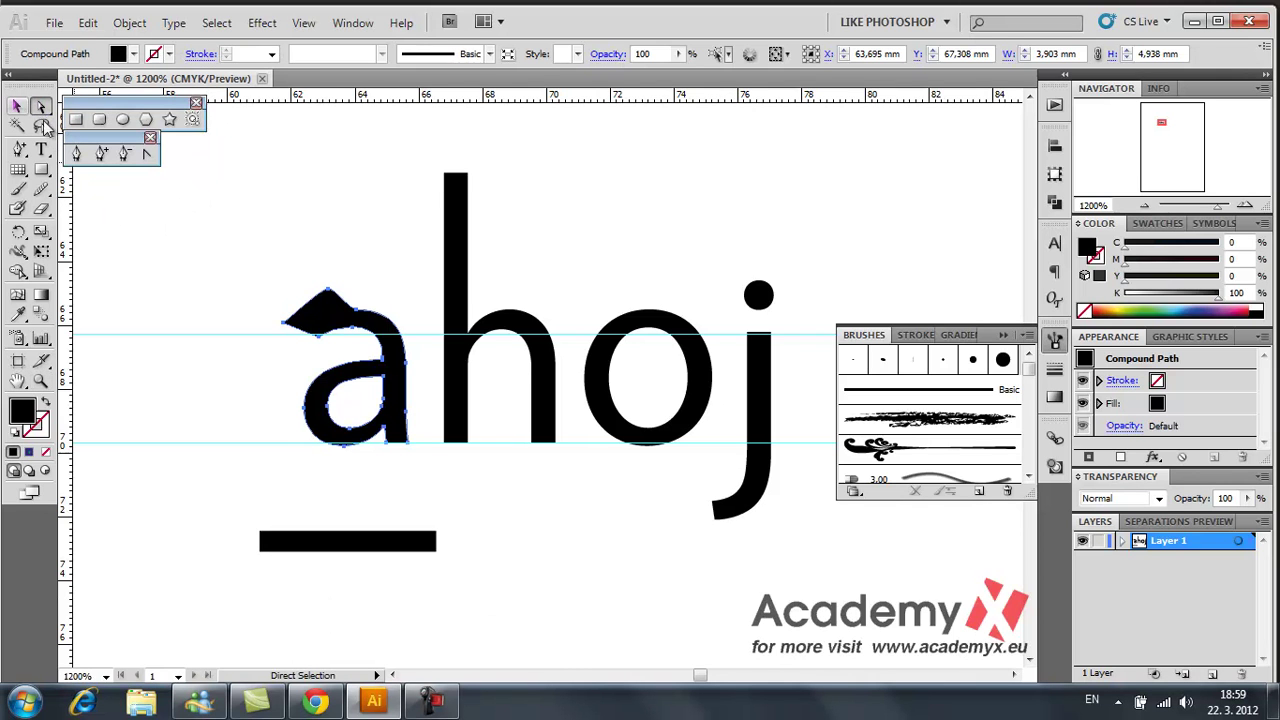
pyautogui.moveTo(232, 131); pyautogui.dragTo(790, 586)
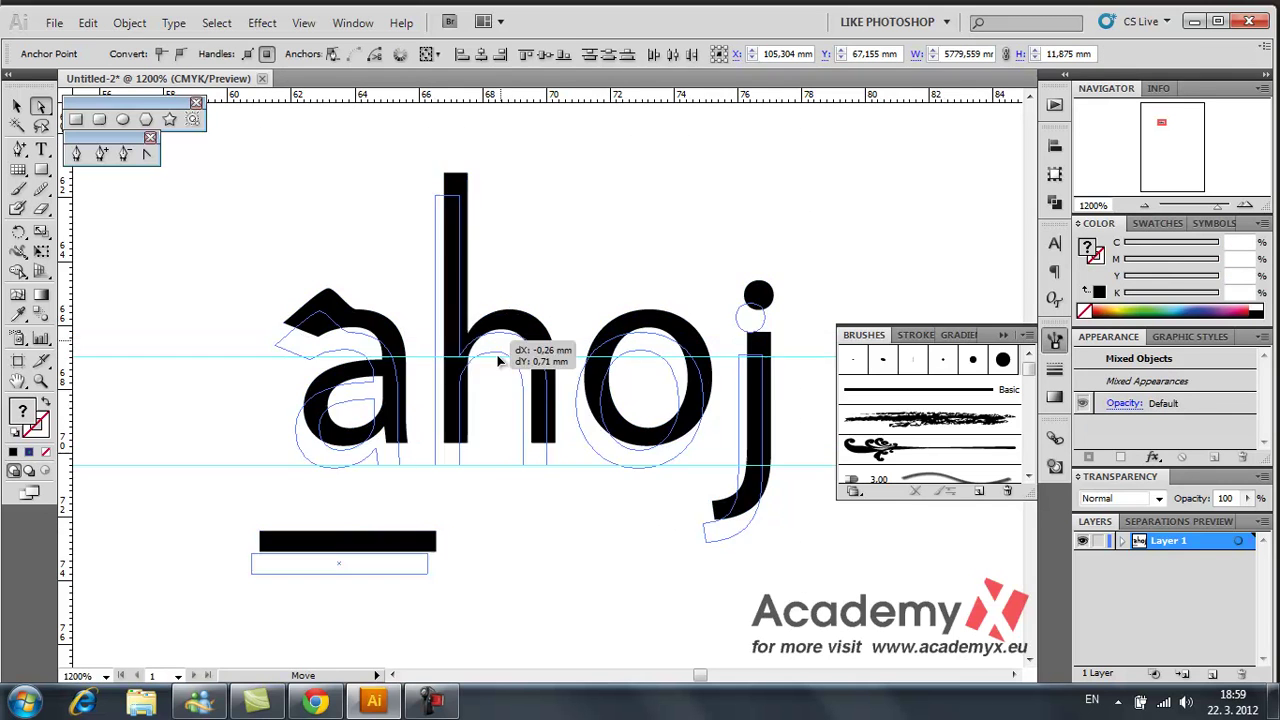
pyautogui.moveTo(507, 323); pyautogui.dragTo(489, 380)
# Deselect the artwork and zoom out until both ahoj copies are visible
pyautogui.press('v')
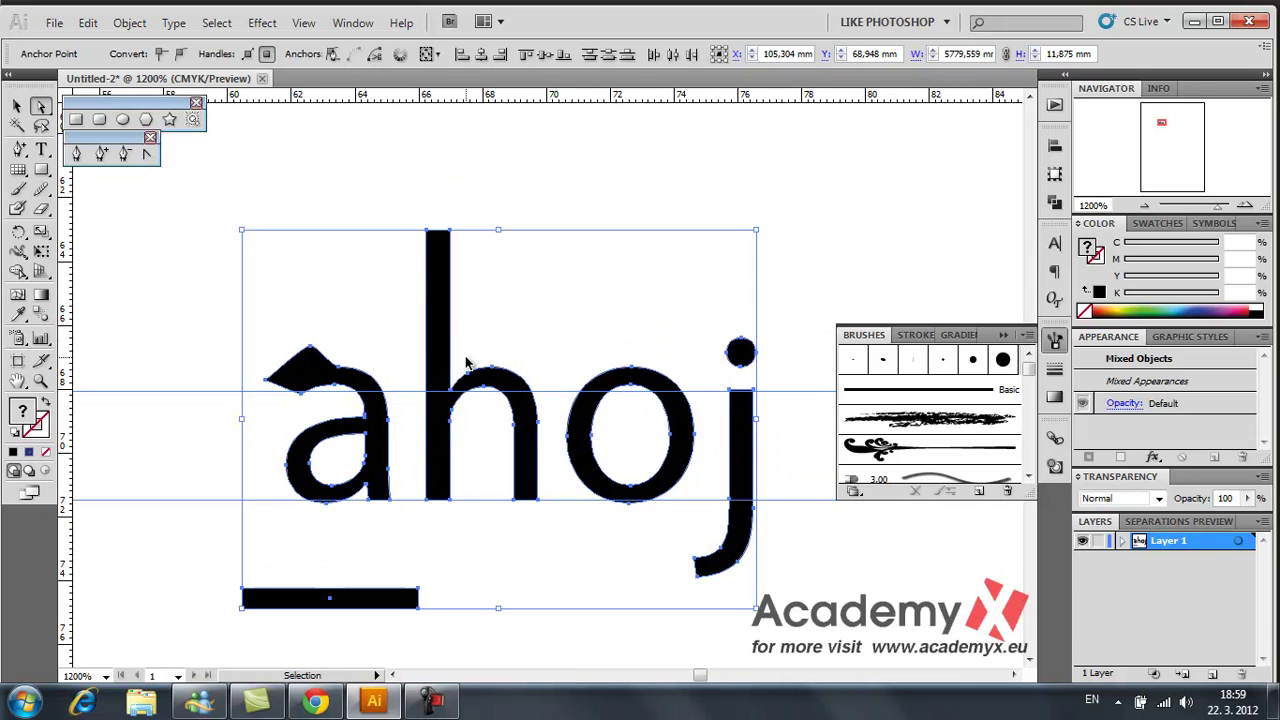
pyautogui.press('a')
pyautogui.click(608, 320)
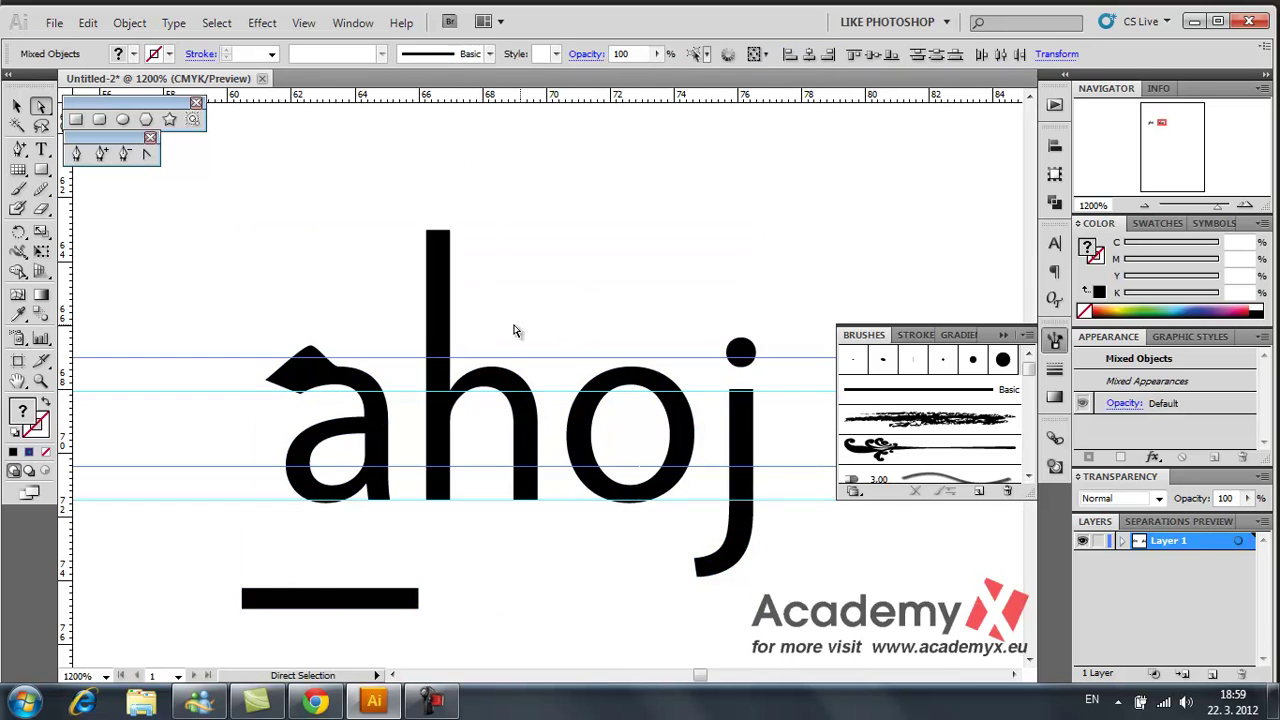
pyautogui.click(41, 380)
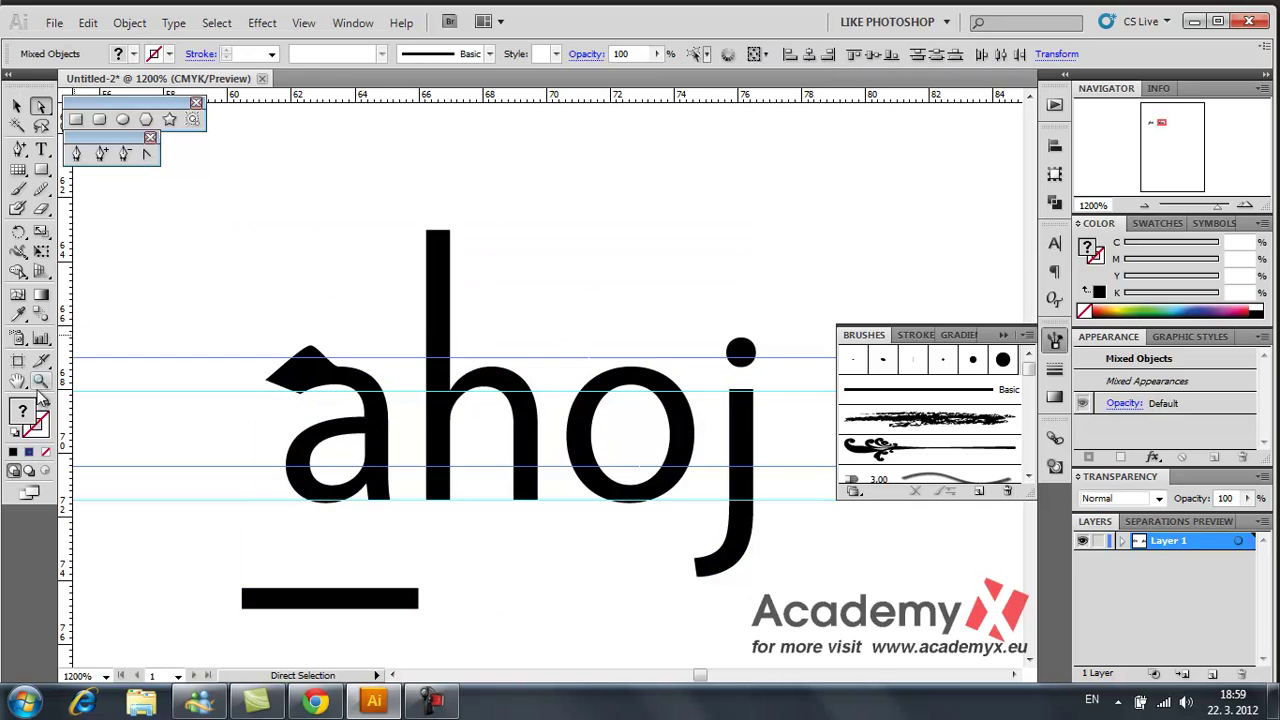
pyautogui.keyDown('alt'); pyautogui.click(564, 385); pyautogui.keyUp('alt')
pyautogui.keyDown('alt'); pyautogui.click(566, 388); pyautogui.keyUp('alt')
pyautogui.keyDown('alt'); pyautogui.click(565, 355); pyautogui.keyUp('alt')
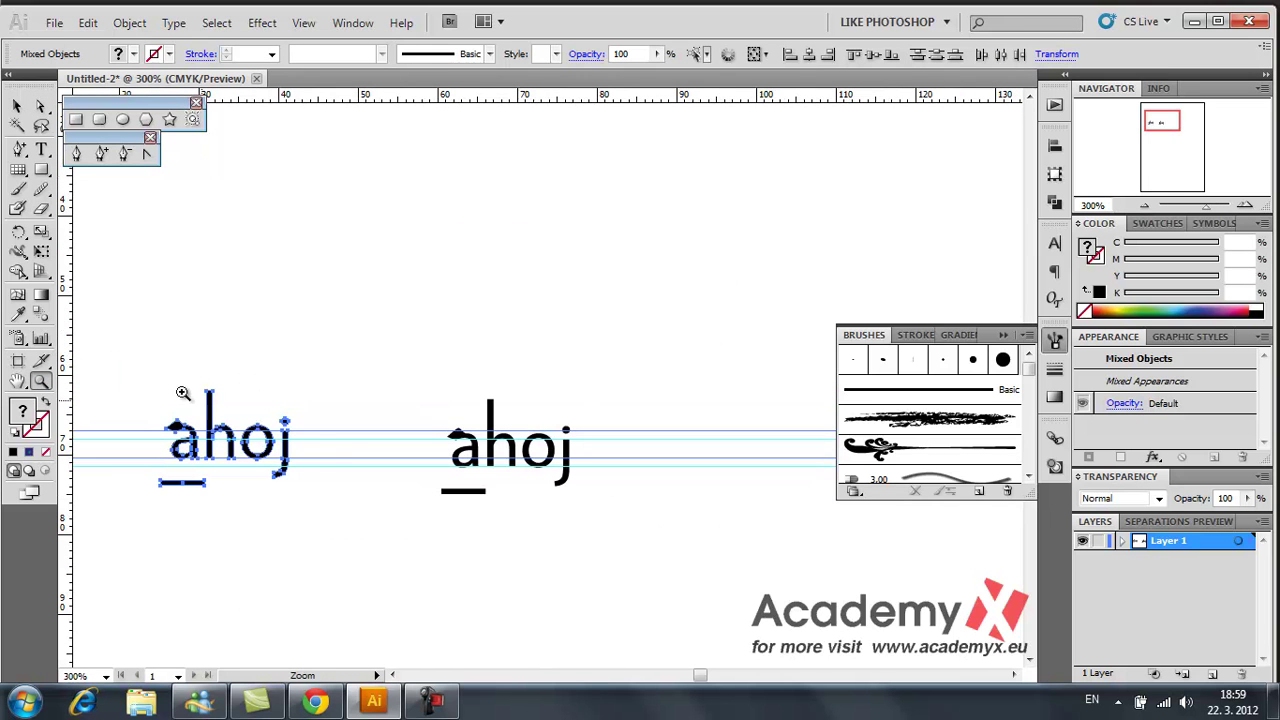
# Select the left ahoj copy with the Selection tool and nudge it right
pyautogui.click(17, 106)
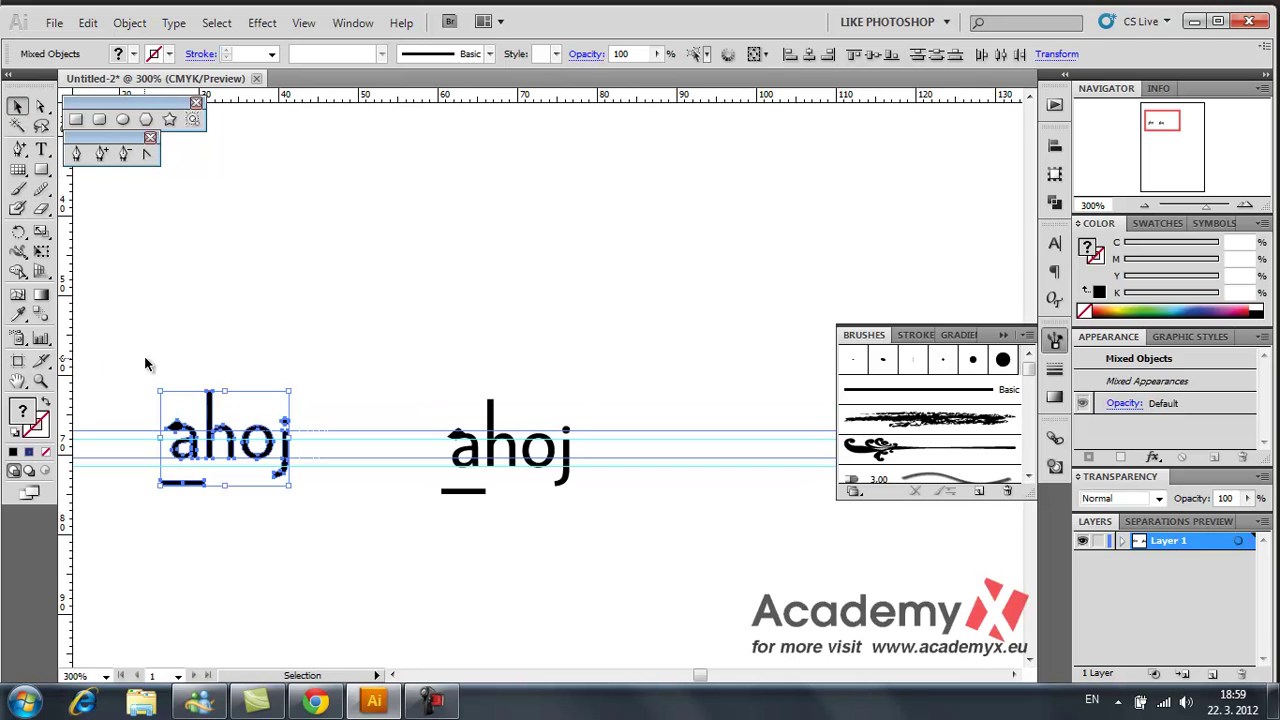
pyautogui.moveTo(141, 329); pyautogui.dragTo(334, 546)
pyautogui.moveTo(211, 433)
pyautogui.mouseDown()
pyautogui.moveTo(241, 443)
pyautogui.moveTo(403, 366)
pyautogui.mouseUp()
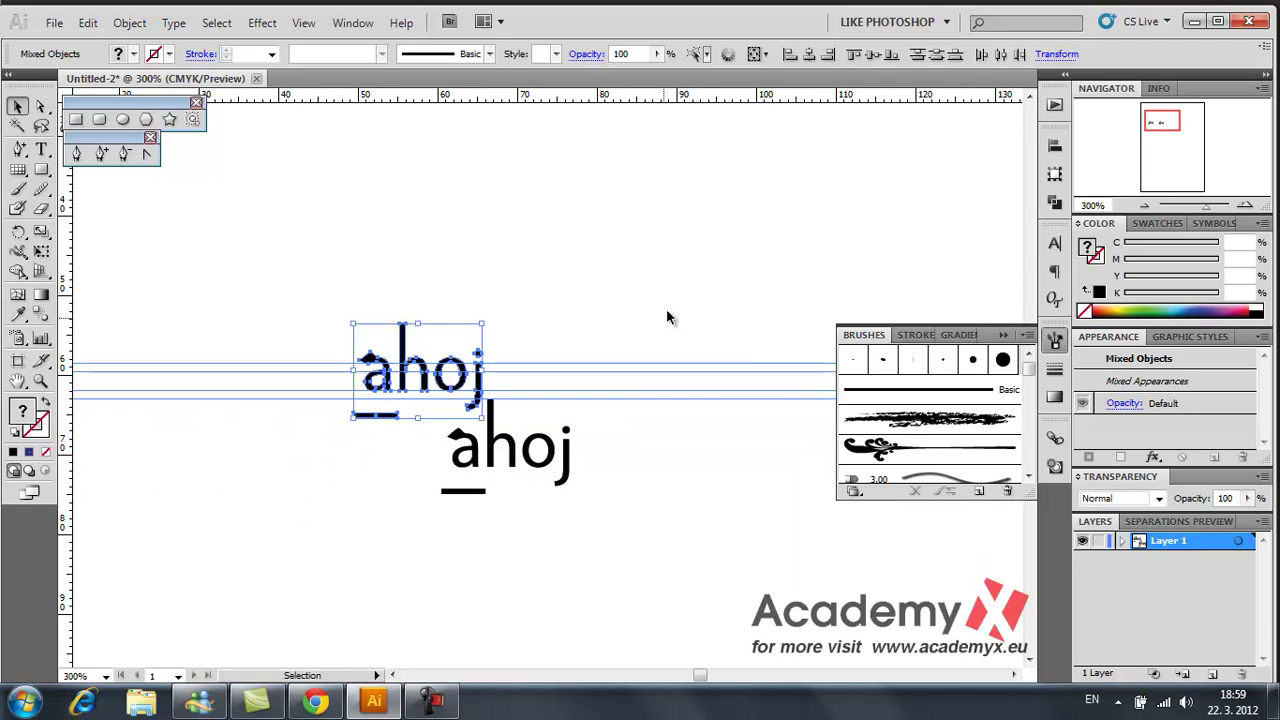
pyautogui.click(365, 309)
# Drag the left copy over the other, select both overlapping copies, and show Pathfinder
pyautogui.moveTo(310, 305)
pyautogui.mouseDown()
pyautogui.moveTo(510, 410)
pyautogui.moveTo(480, 420)
pyautogui.mouseUp()
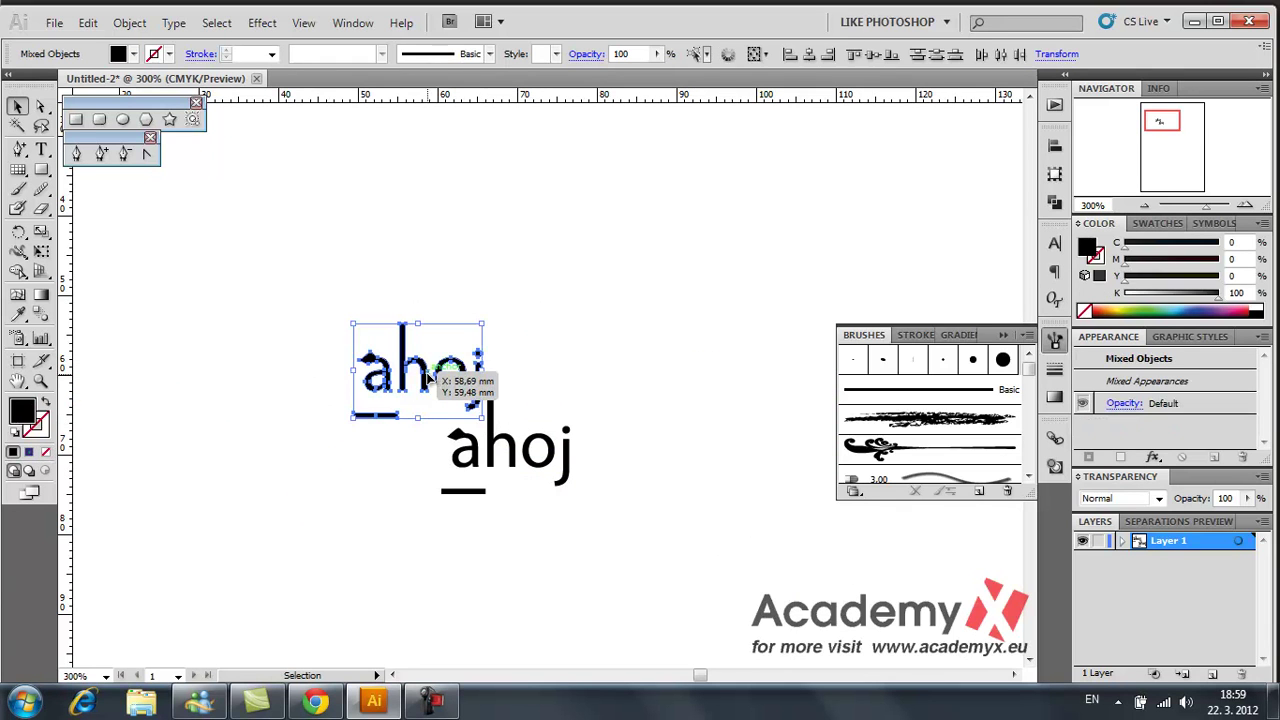
pyautogui.moveTo(428, 378)
pyautogui.mouseDown()
pyautogui.moveTo(493, 509)
pyautogui.moveTo(510, 481)
pyautogui.mouseUp()
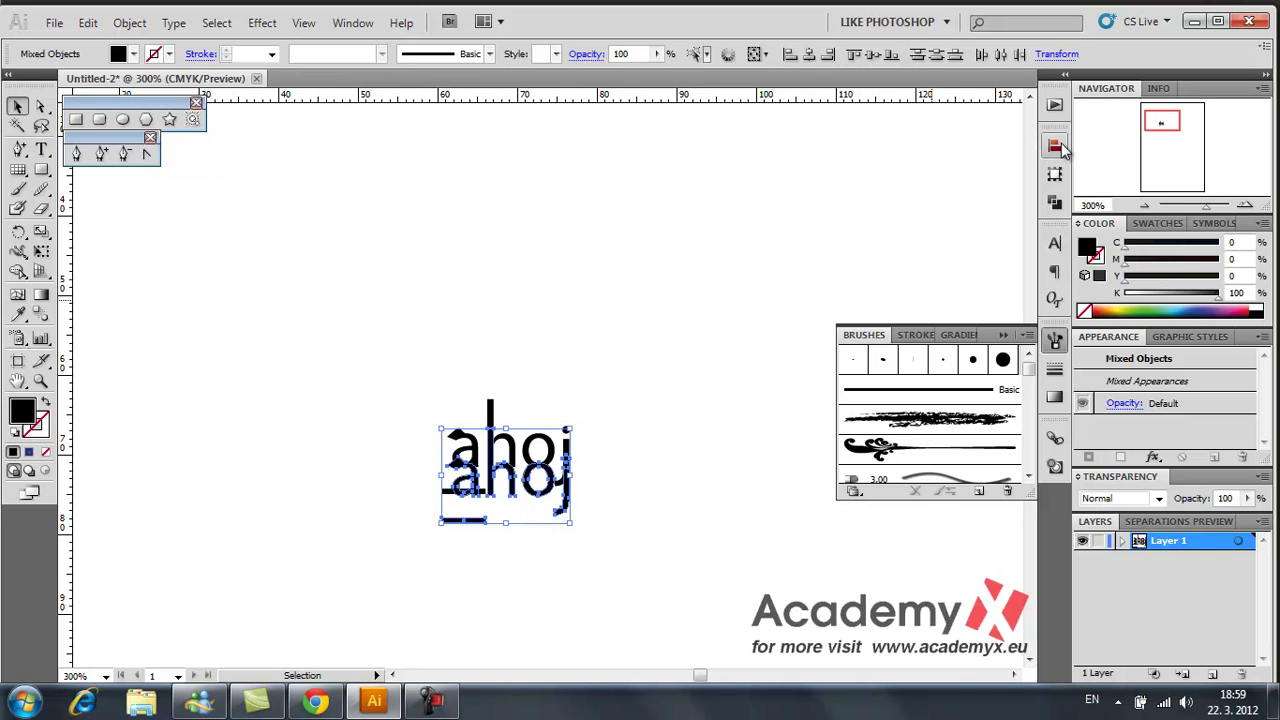
pyautogui.moveTo(372, 342); pyautogui.dragTo(646, 557)
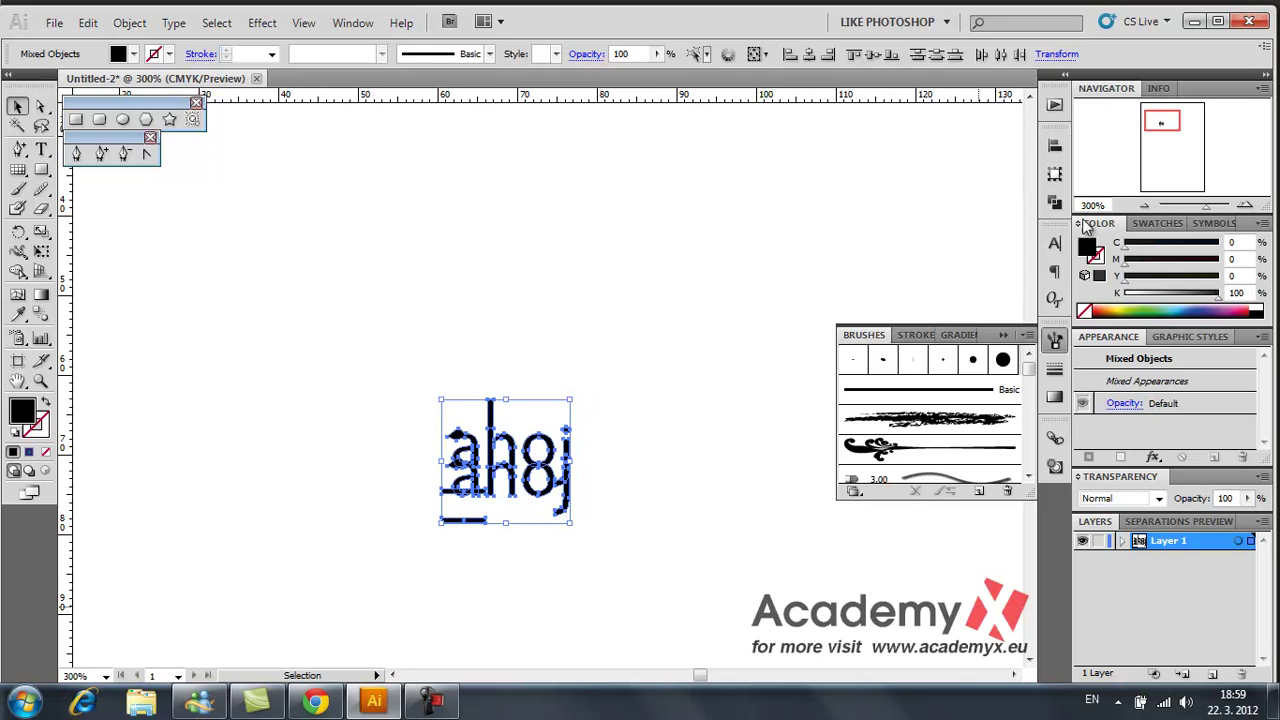
pyautogui.click(1054, 201)
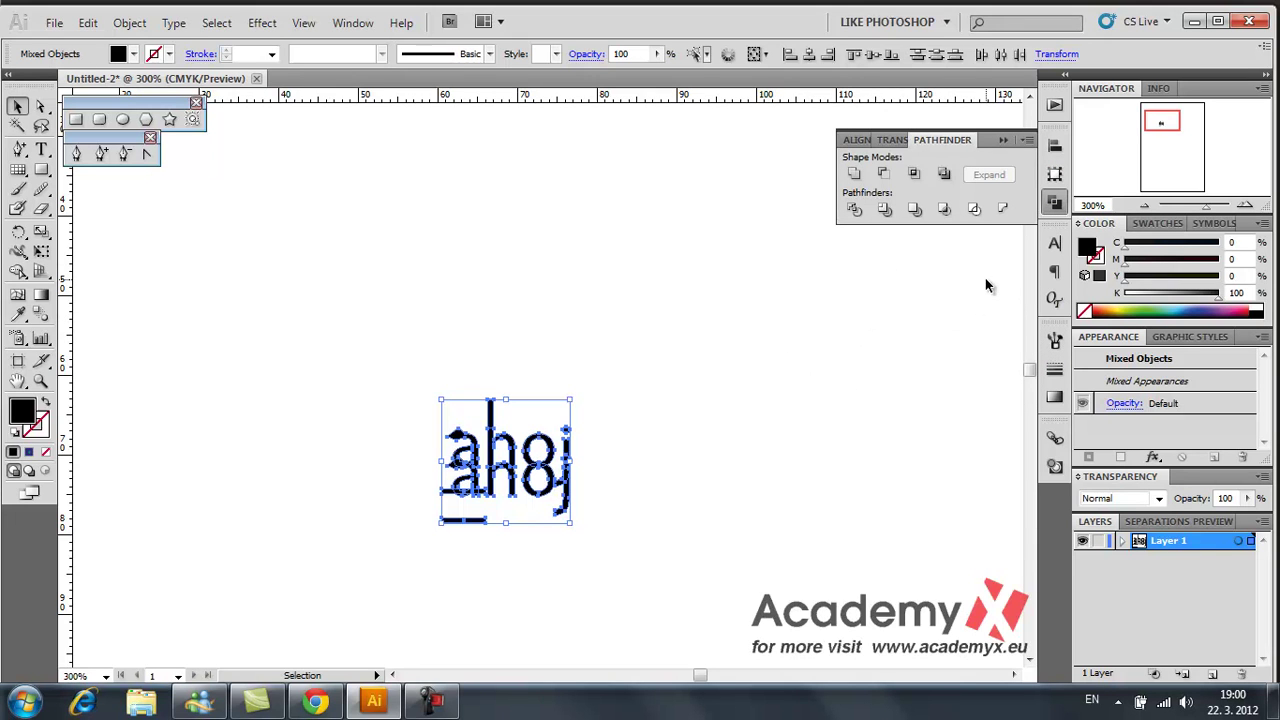
# Try Pathfinder Minus Back on the stacked ahoj copies, undo it, and group them
pyautogui.click(1002, 209)
pyautogui.hotkey('ctrl', 'z')
pyautogui.hotkey('ctrl', 'g')
# Zoom in and nudge the plain ahoj letter outlines slightly right with Direct Selection
pyautogui.press('z')
pyautogui.moveTo(430, 390); pyautogui.dragTo(640, 530)
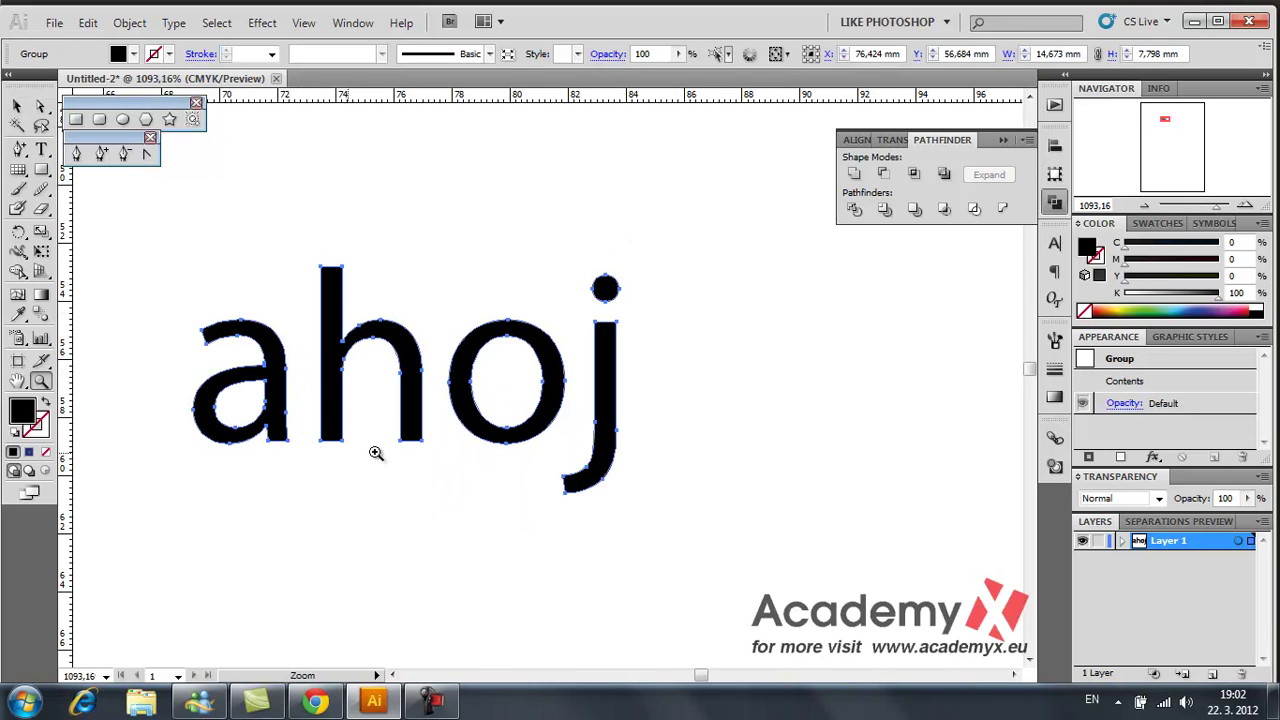
pyautogui.click(41, 106)
pyautogui.moveTo(179, 226)
pyautogui.mouseDown()
pyautogui.moveTo(620, 455)
pyautogui.moveTo(728, 543)
pyautogui.mouseUp()
pyautogui.moveTo(456, 382); pyautogui.dragTo(476, 383)
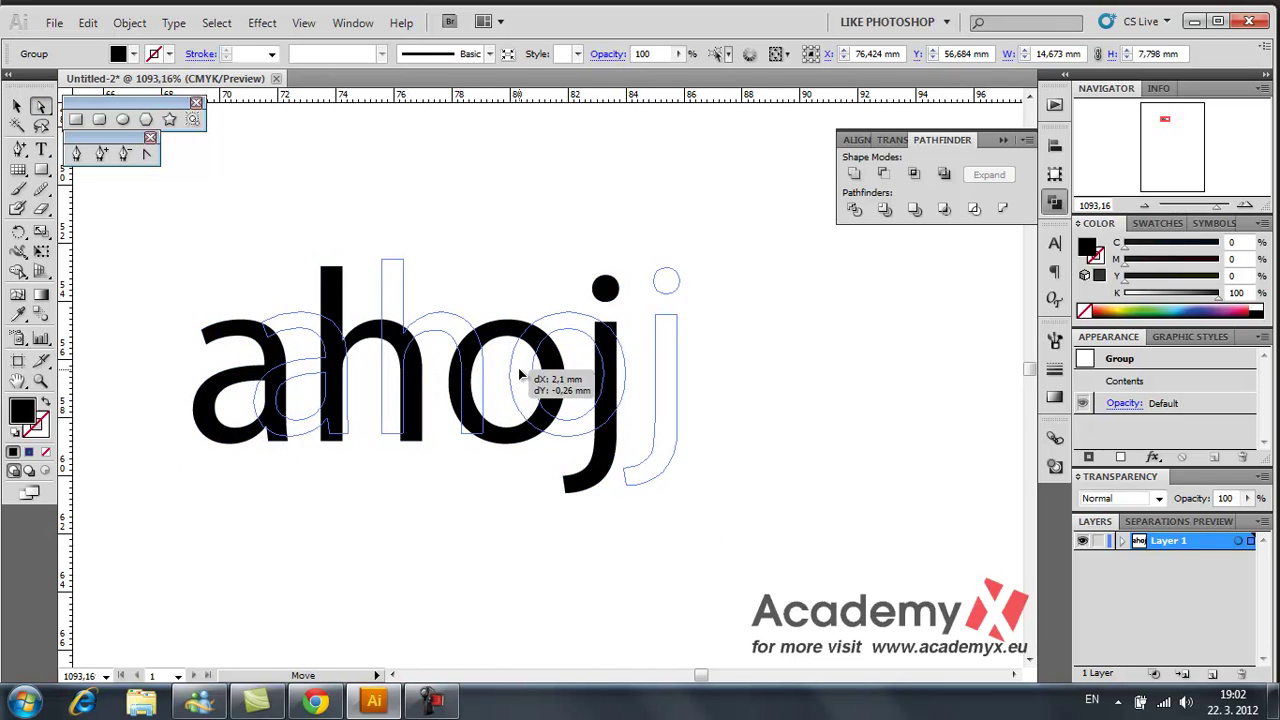